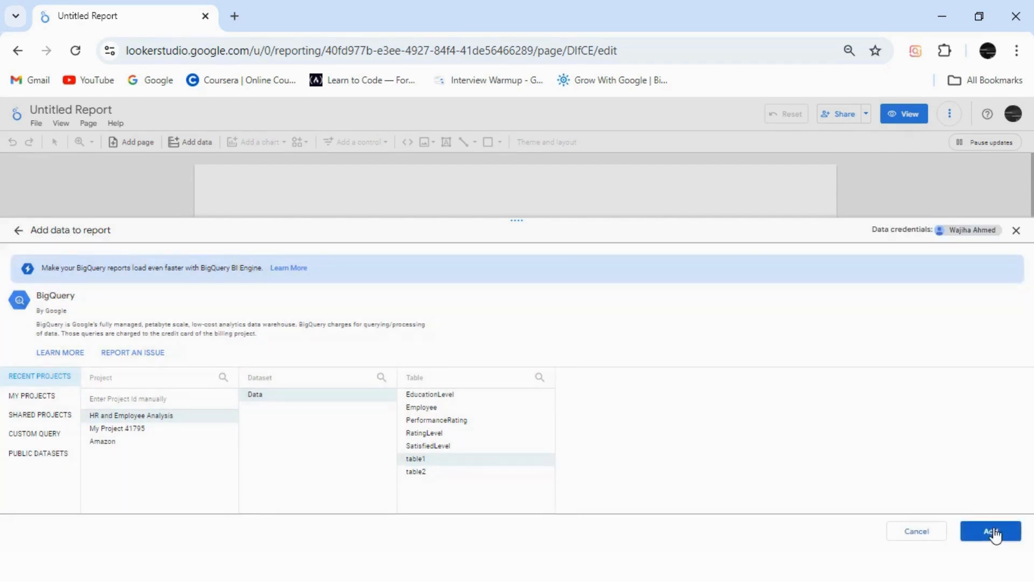
Step: Add table1 from the Data dataset of the HR and Employee Analysis BigQuery project to the report
left_click(993, 533)
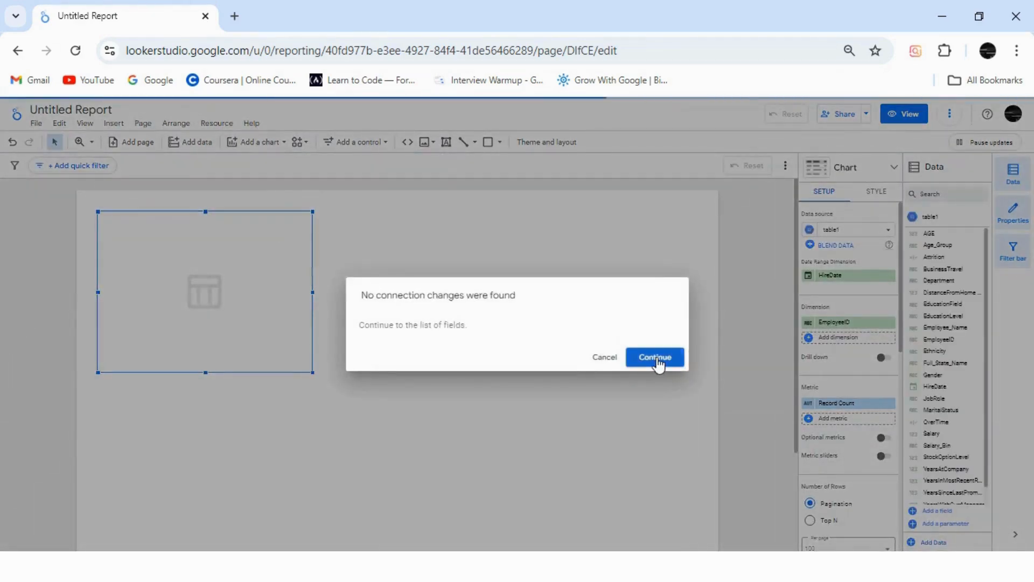
left_click(656, 358)
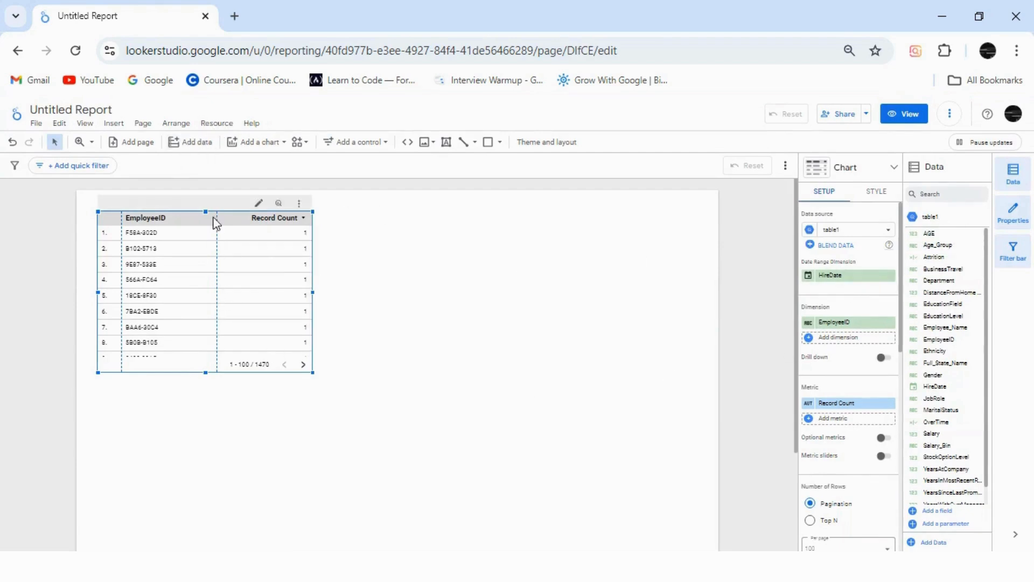
Step: Add table2 from the HR and Employee Analysis project's Data dataset in BigQuery as a second data source
left_click(194, 144)
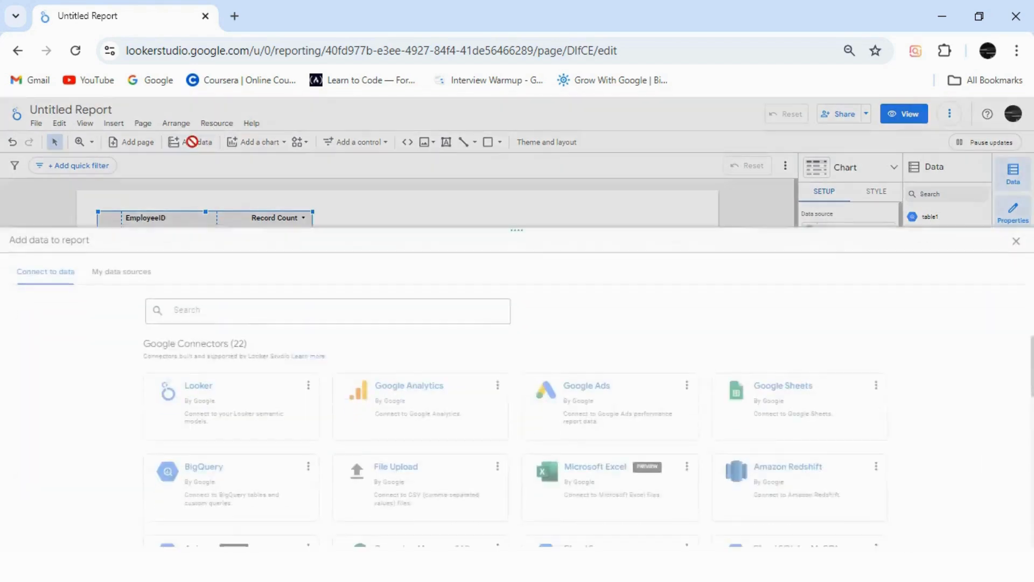
left_click(238, 472)
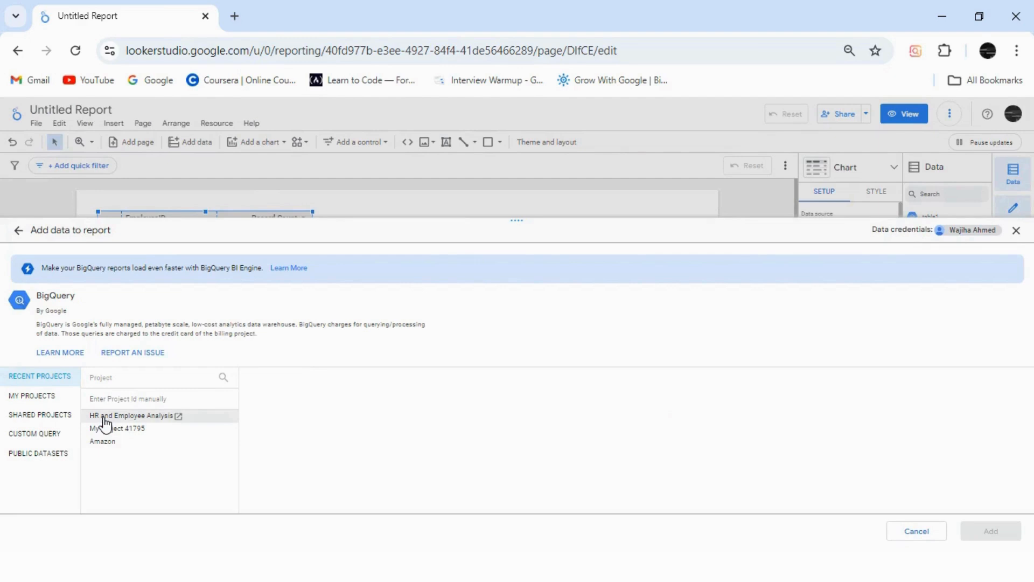
left_click(104, 418)
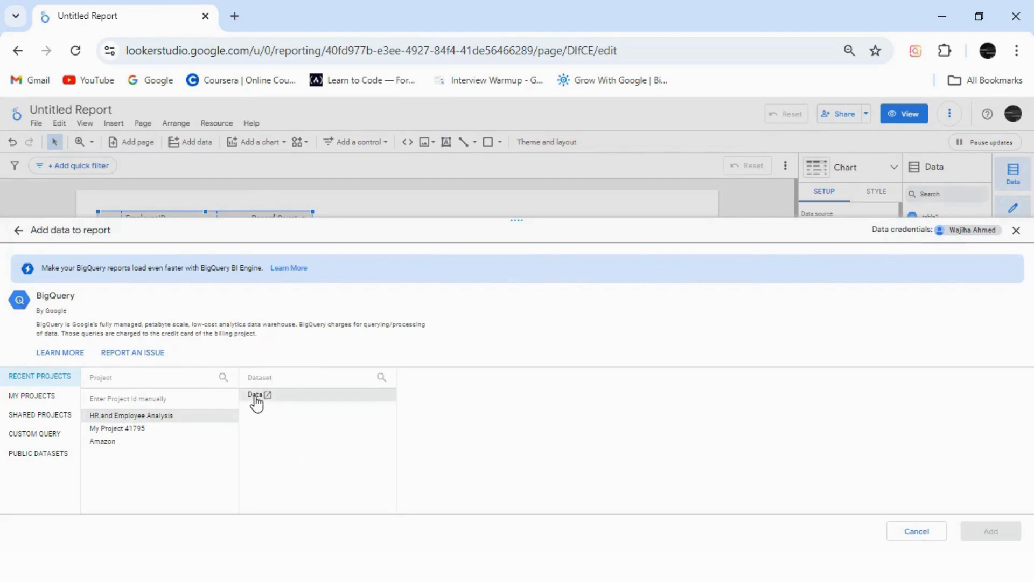
left_click(256, 401)
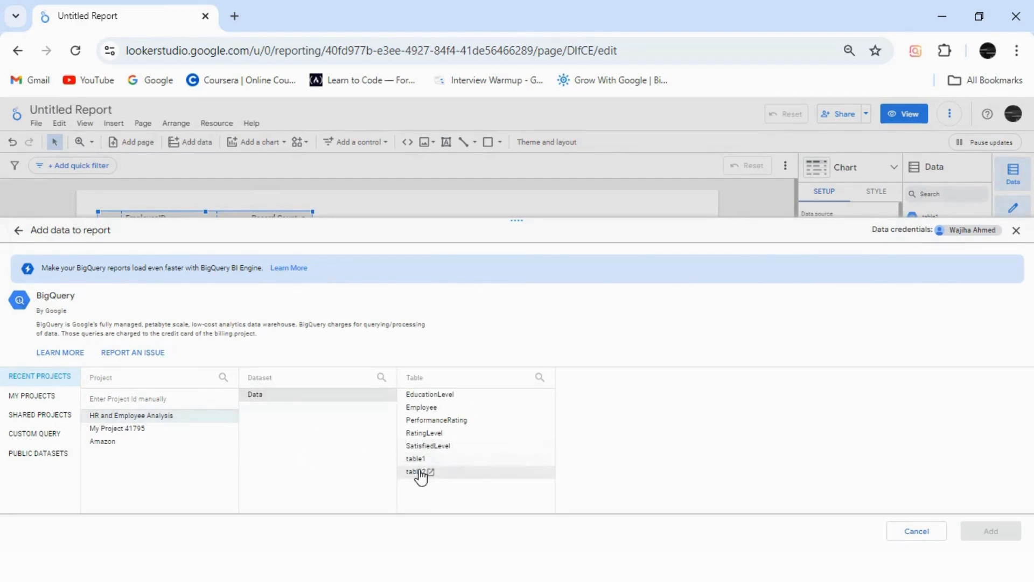
left_click(420, 473)
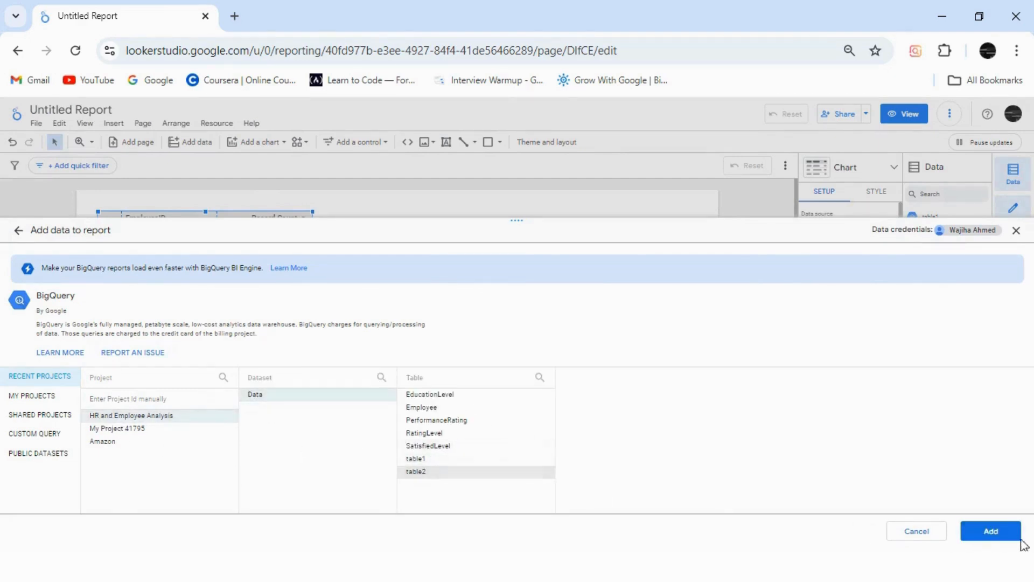
left_click(1000, 532)
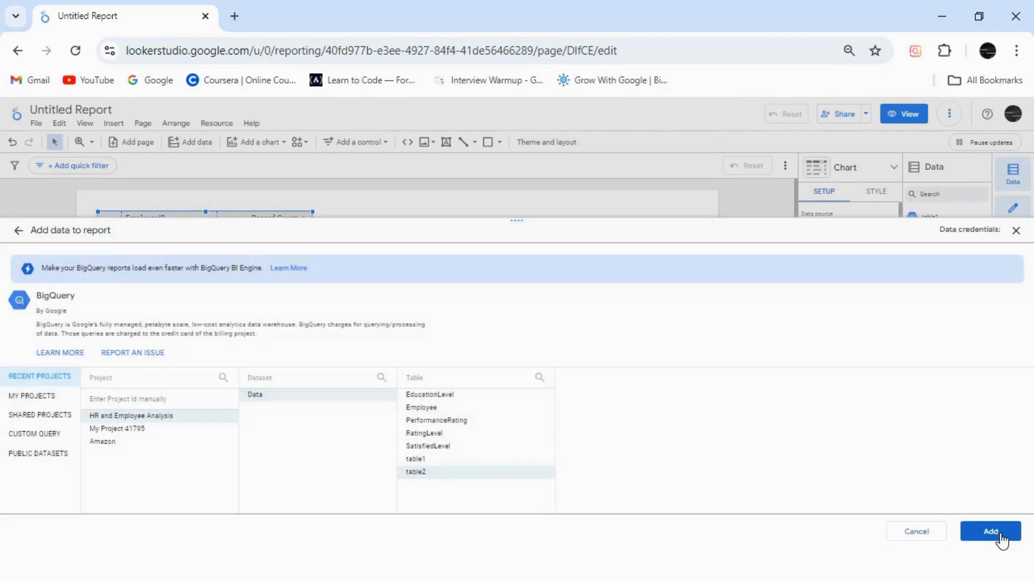
left_click(1001, 535)
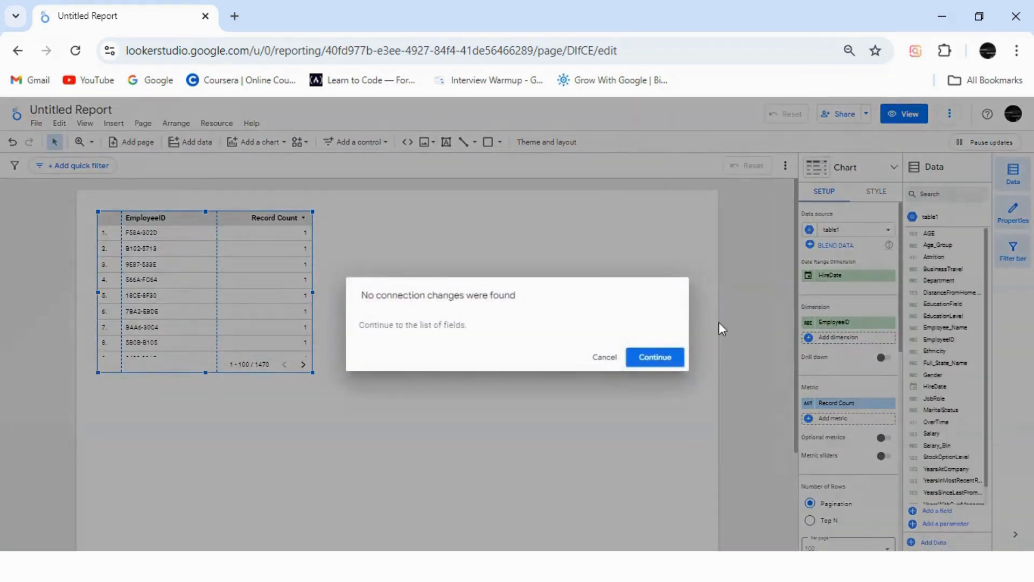
left_click(655, 357)
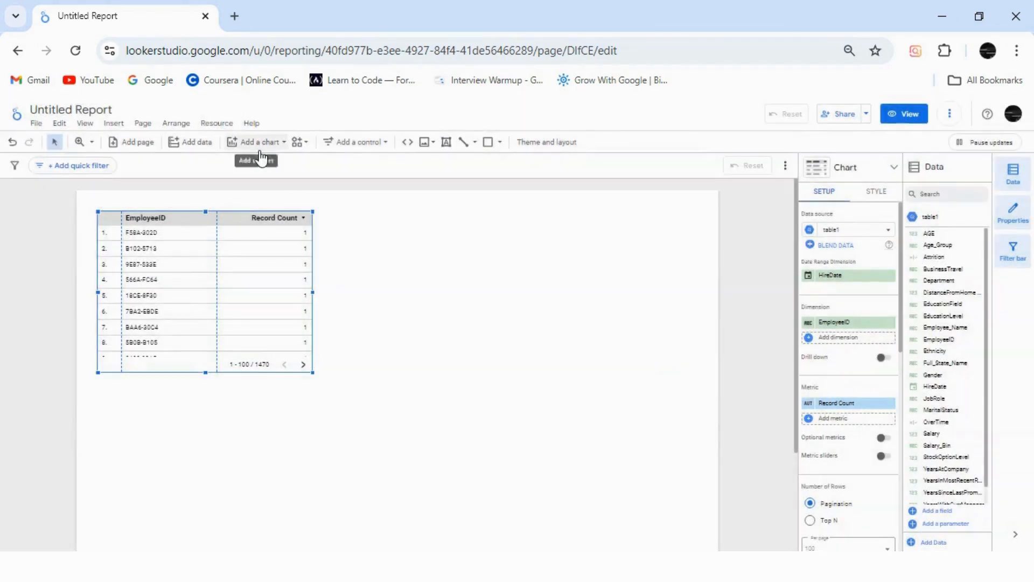
Step: Review the report's added data sources and delete the default EmployeeID table from the canvas
left_click(218, 124)
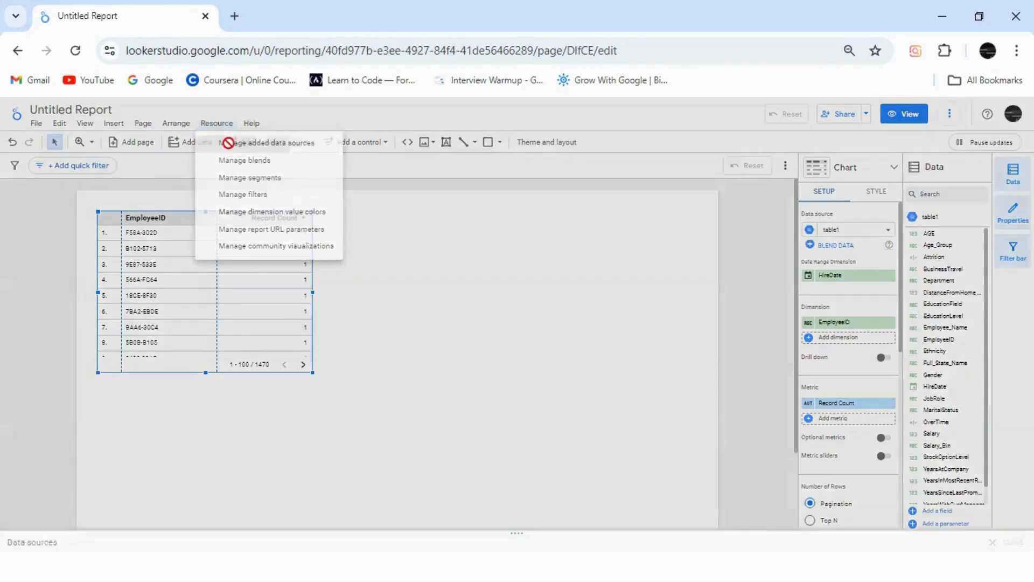
left_click(230, 143)
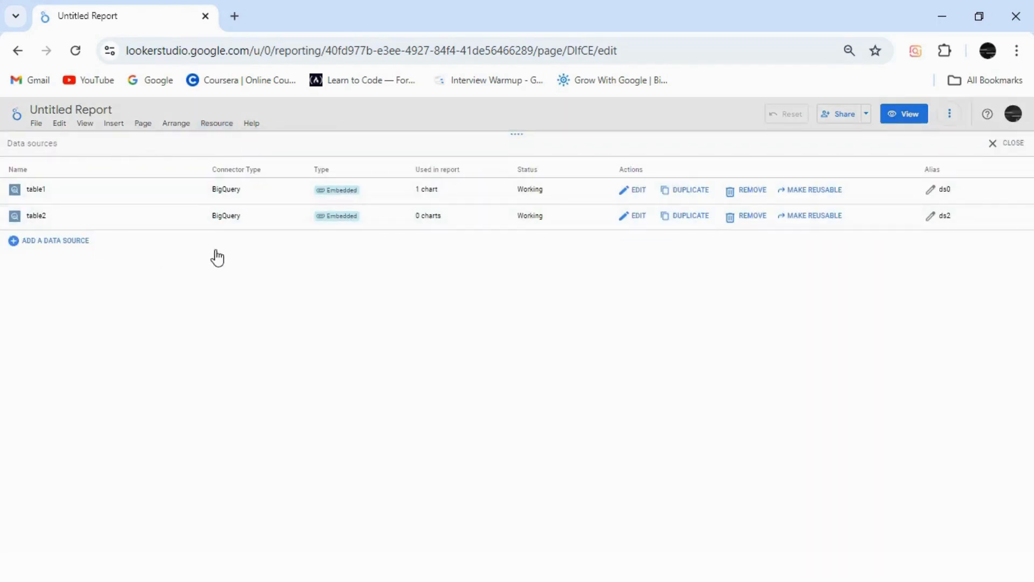
left_click(994, 150)
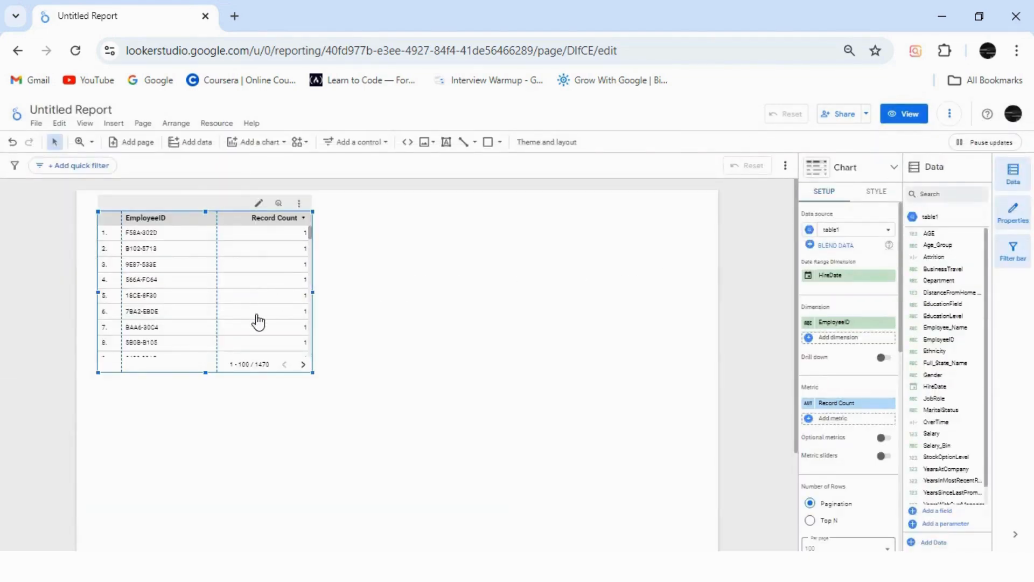
key("Delete")
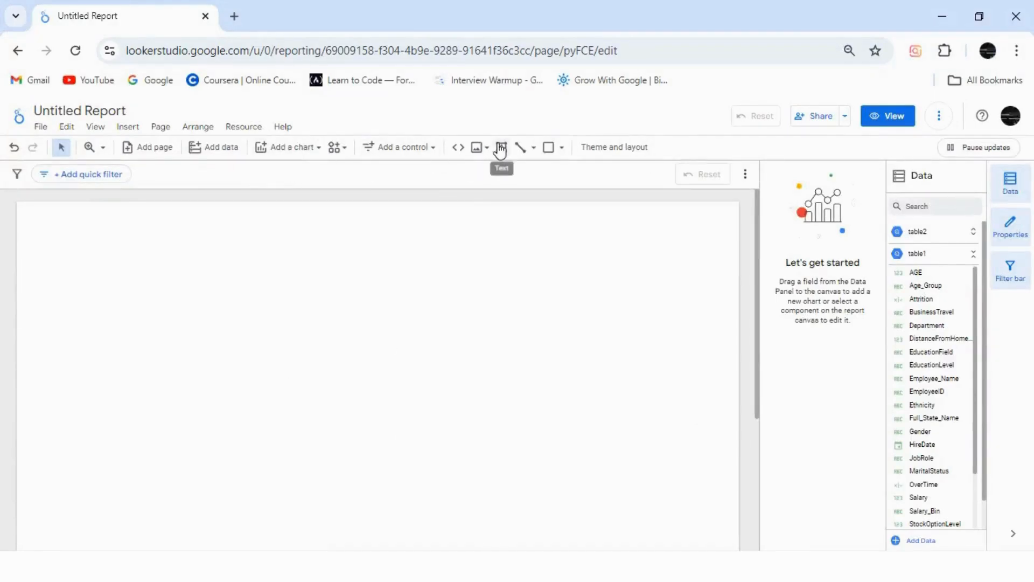
Step: Add a text box across the page's upper edge reading "Employee Performance and Satisfaction Analysis", taking the wording from the problem statement PDF
left_click(502, 146)
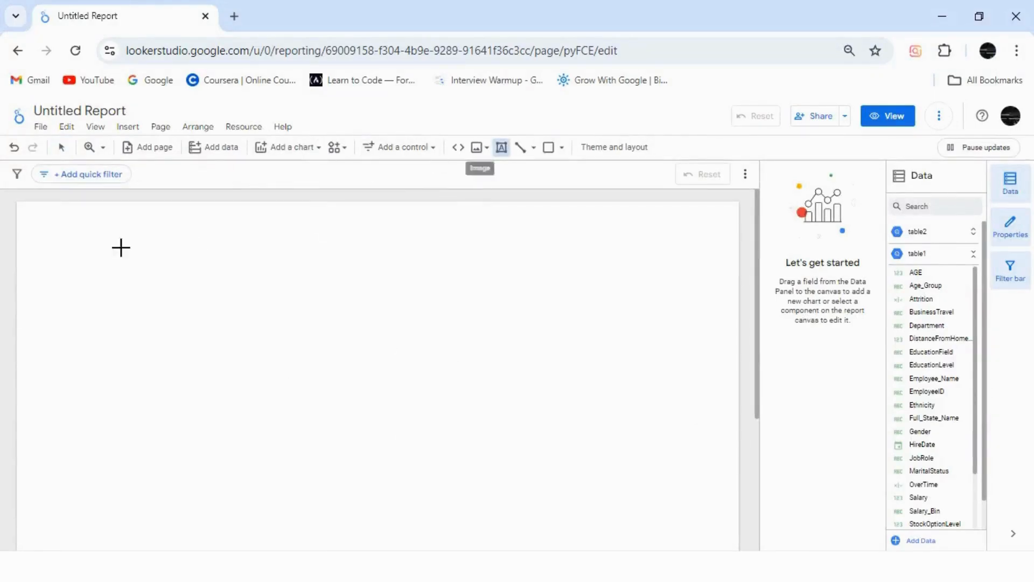
left_click_drag(17, 204, 739, 240)
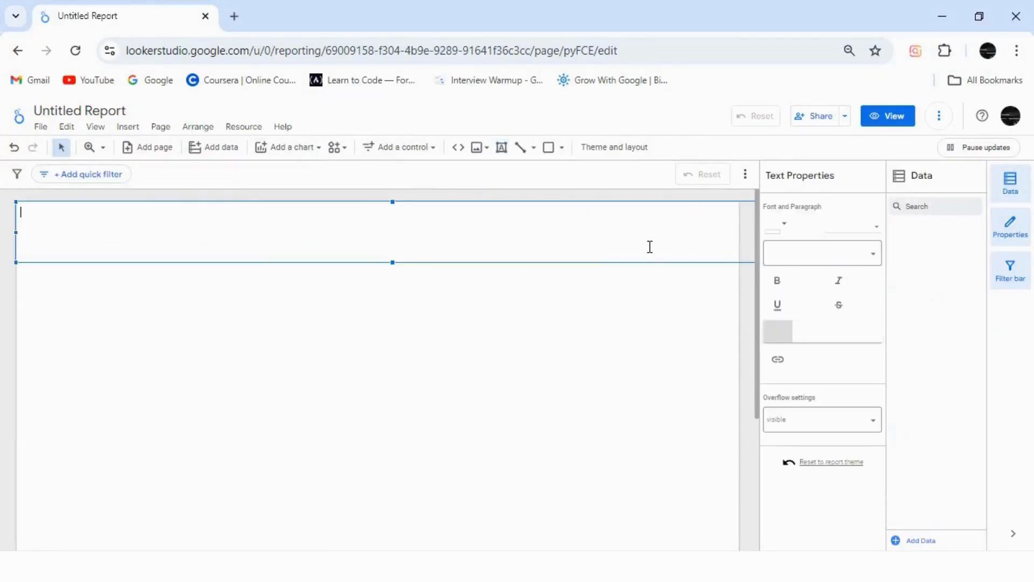
key("alt+Tab")
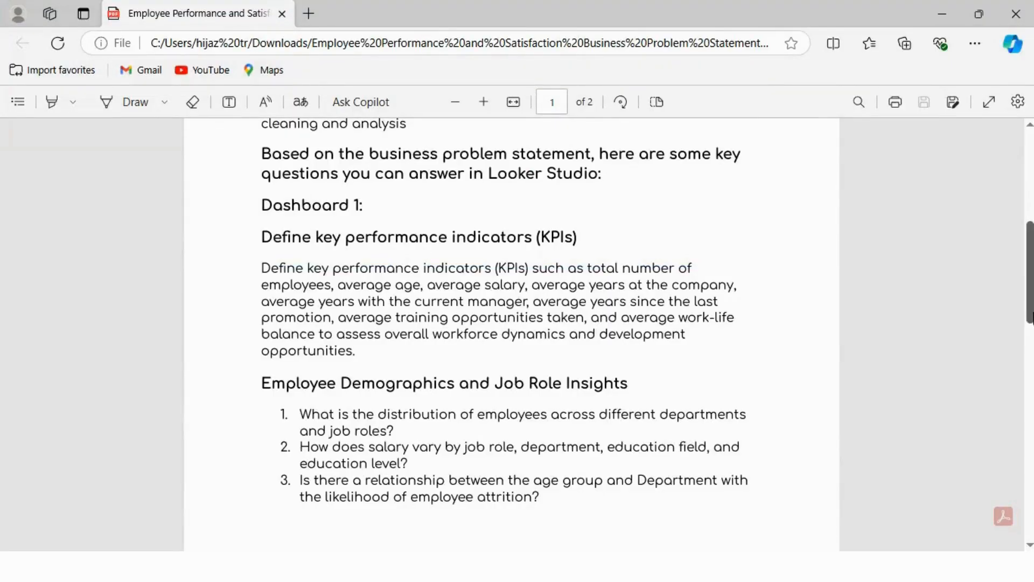
left_click_drag(1030, 232, 1031, 144)
left_click_drag(386, 216, 597, 223)
key("ctrl+c")
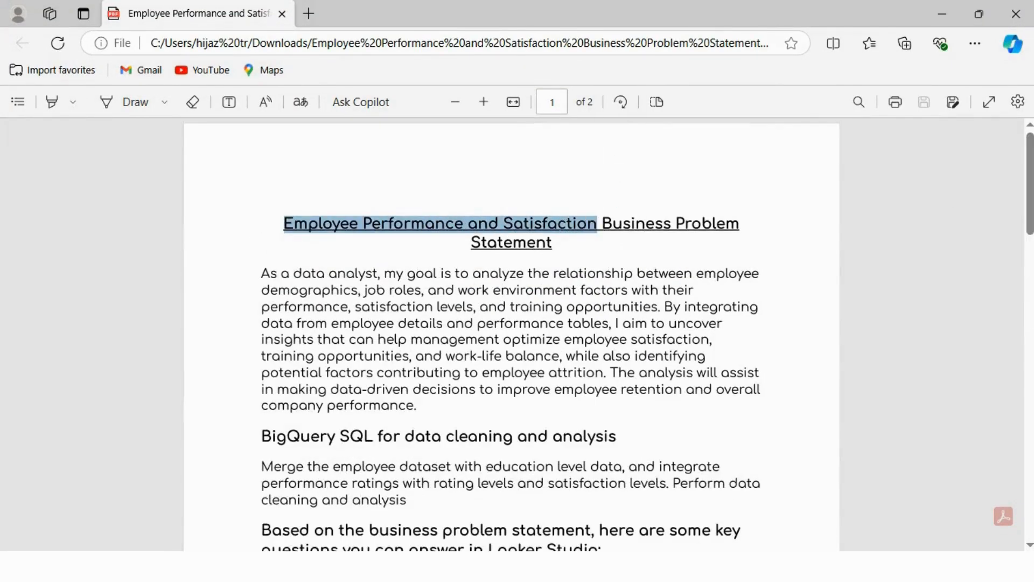
key("alt+Tab")
key("ctrl+v")
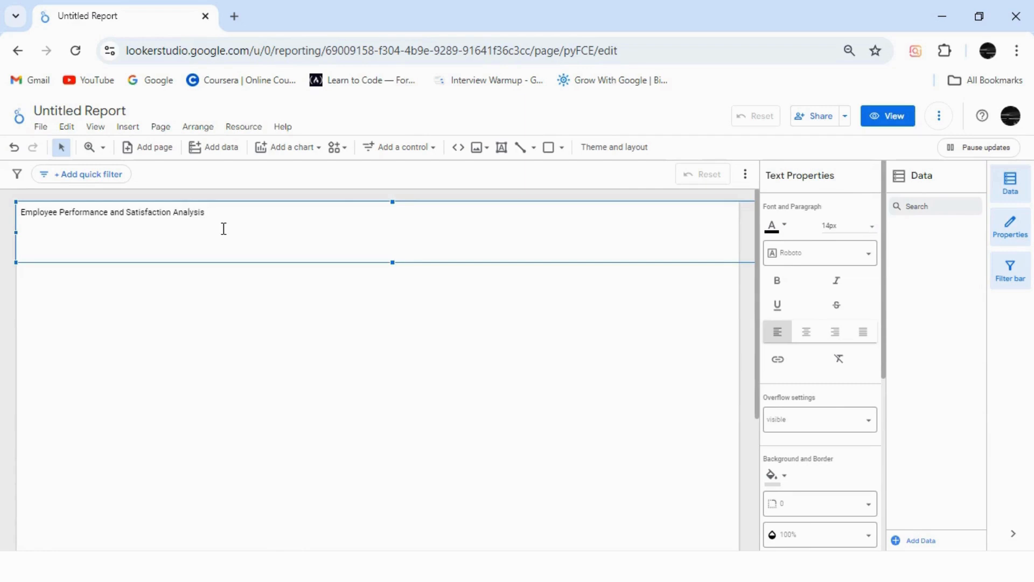
Step: Format the title text as 44px bold Quicksand, centred in its box
key("ctrl+a")
left_click(848, 226)
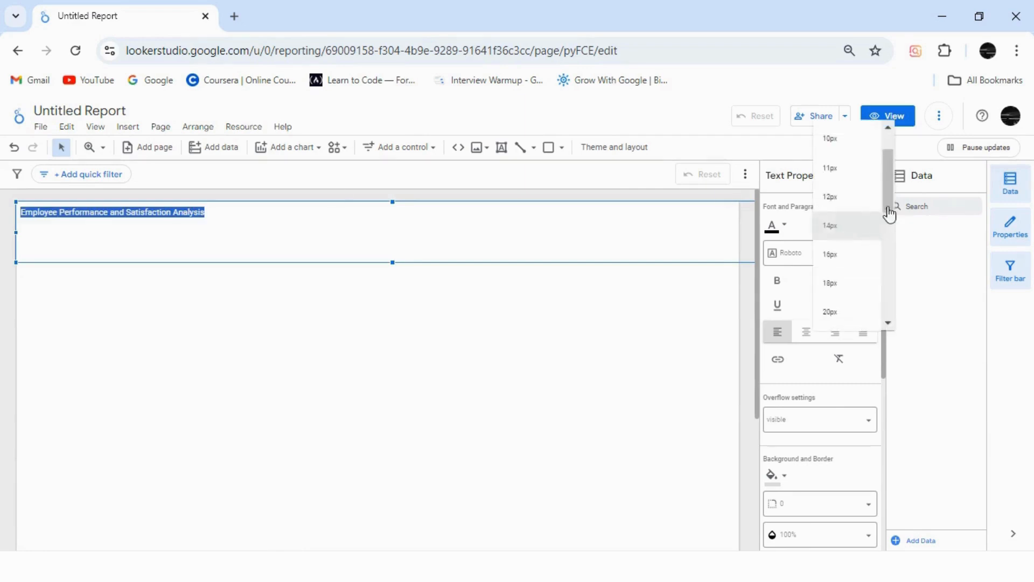
left_click_drag(889, 214, 889, 286)
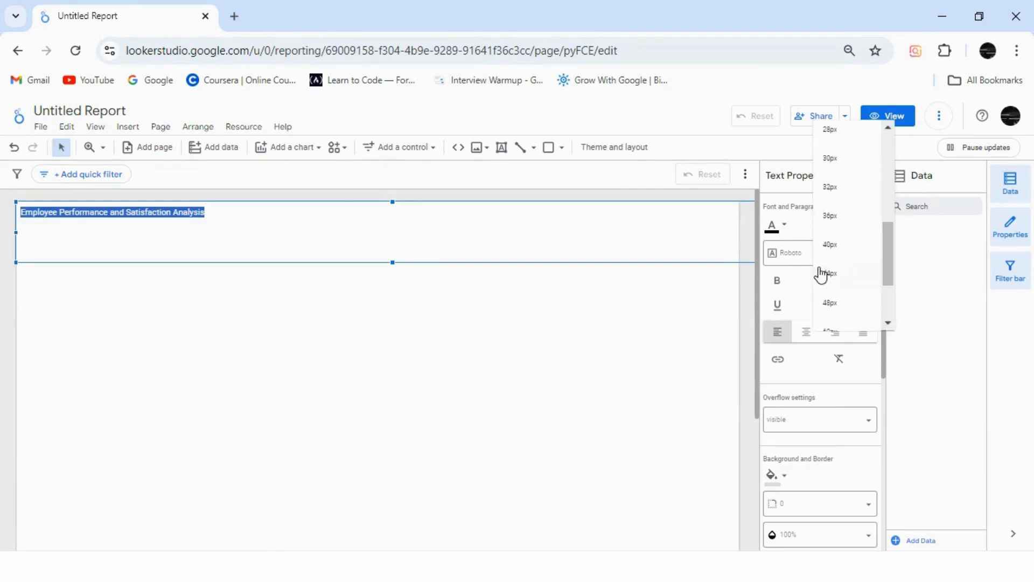
left_click(824, 273)
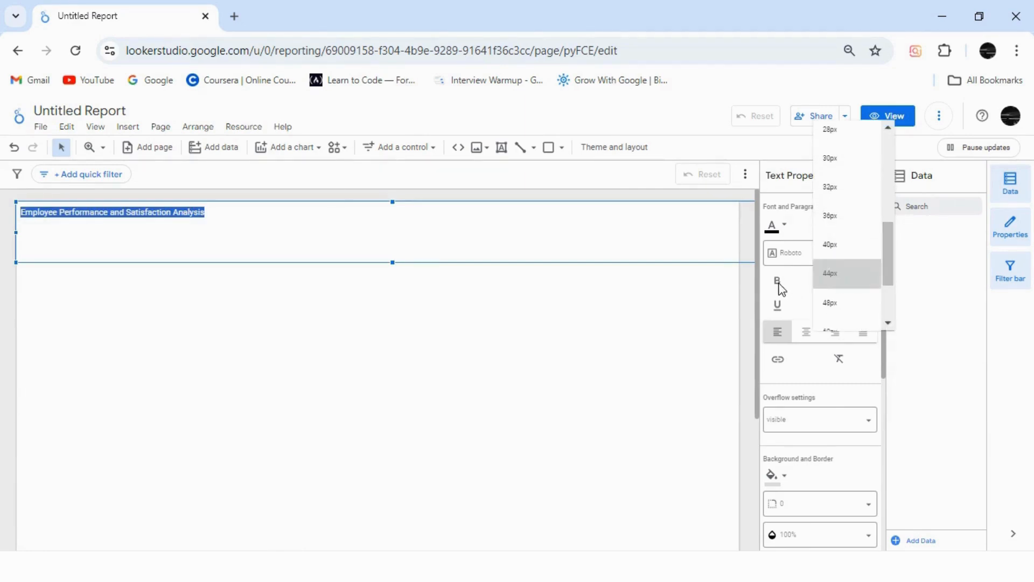
left_click(807, 333)
left_click(829, 260)
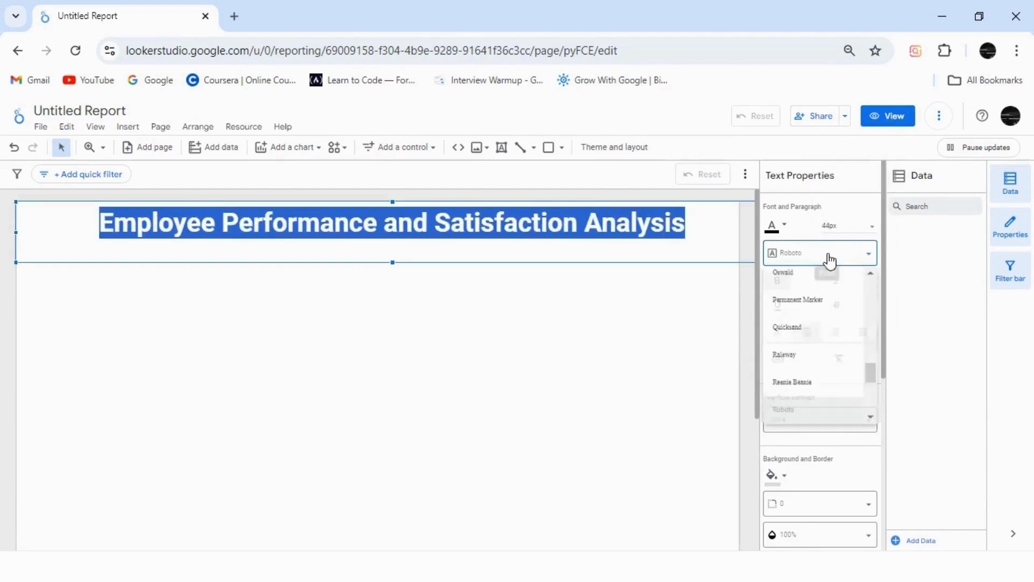
left_click(806, 333)
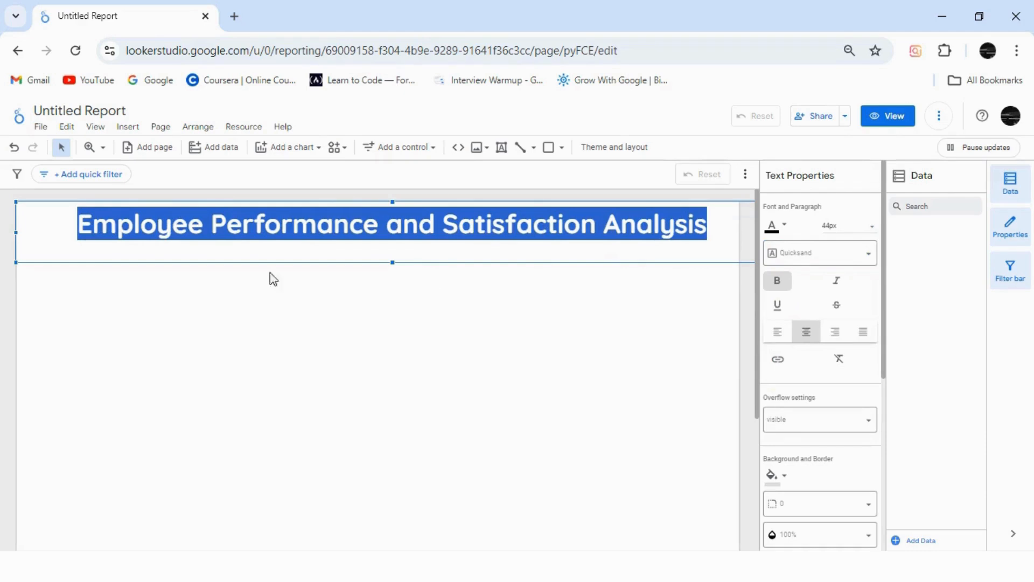
Step: Reposition and resize the title text box so it spans the page width and fits the heading's height closely
left_click(68, 227)
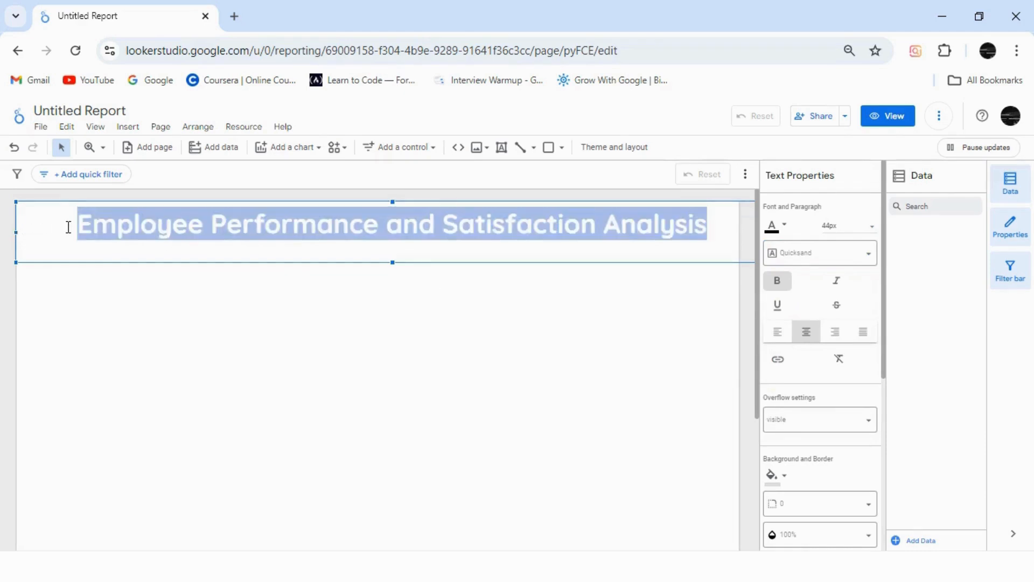
left_click_drag(69, 227, 67, 227)
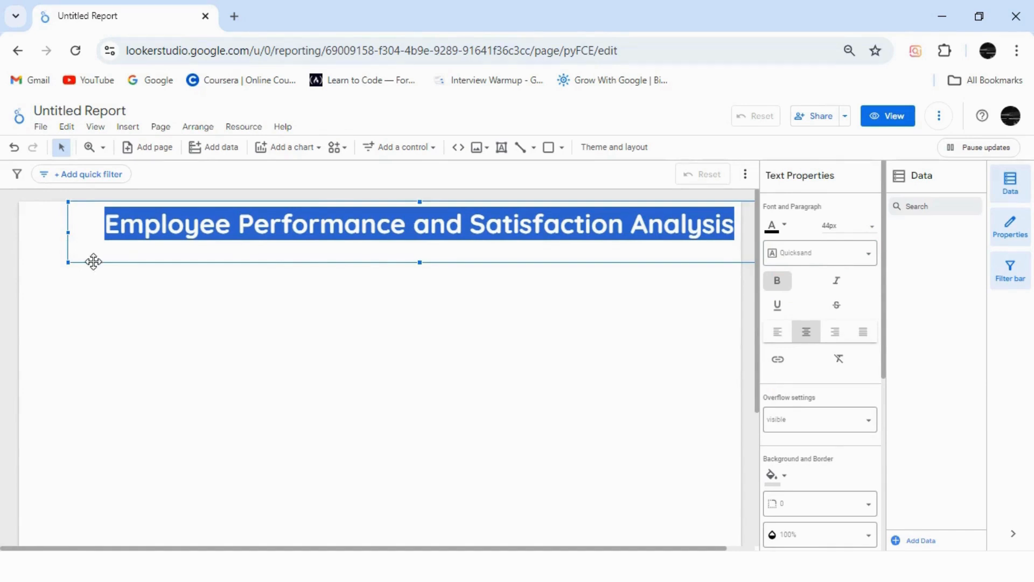
left_click_drag(93, 261, 52, 266)
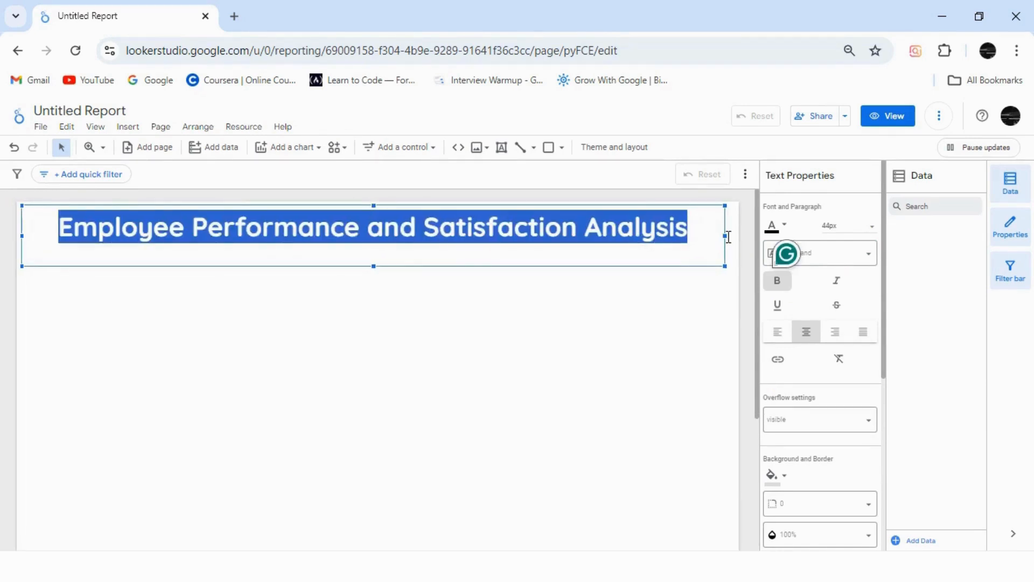
left_click_drag(725, 238, 736, 238)
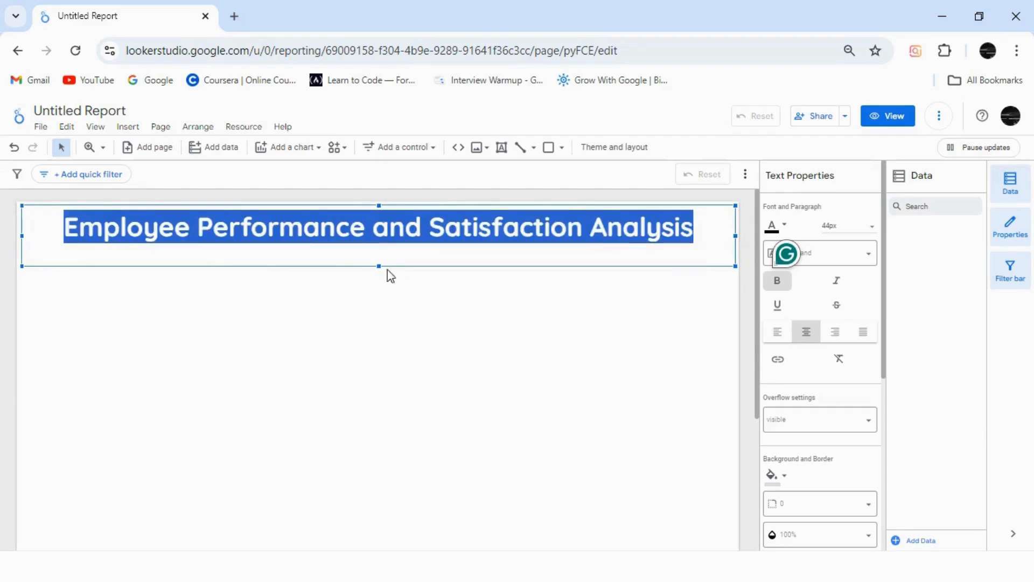
left_click_drag(379, 266, 379, 256)
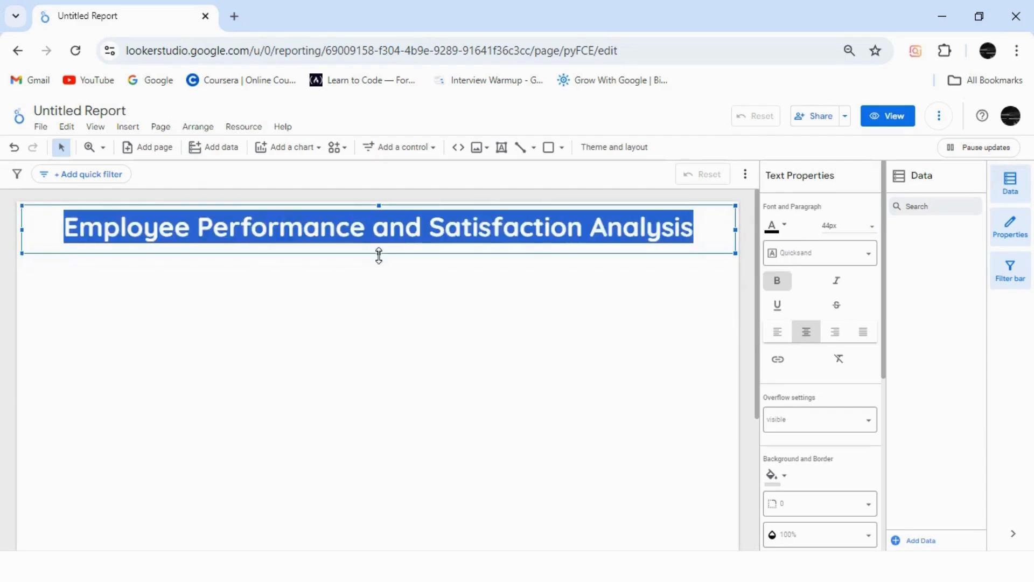
left_click(370, 312)
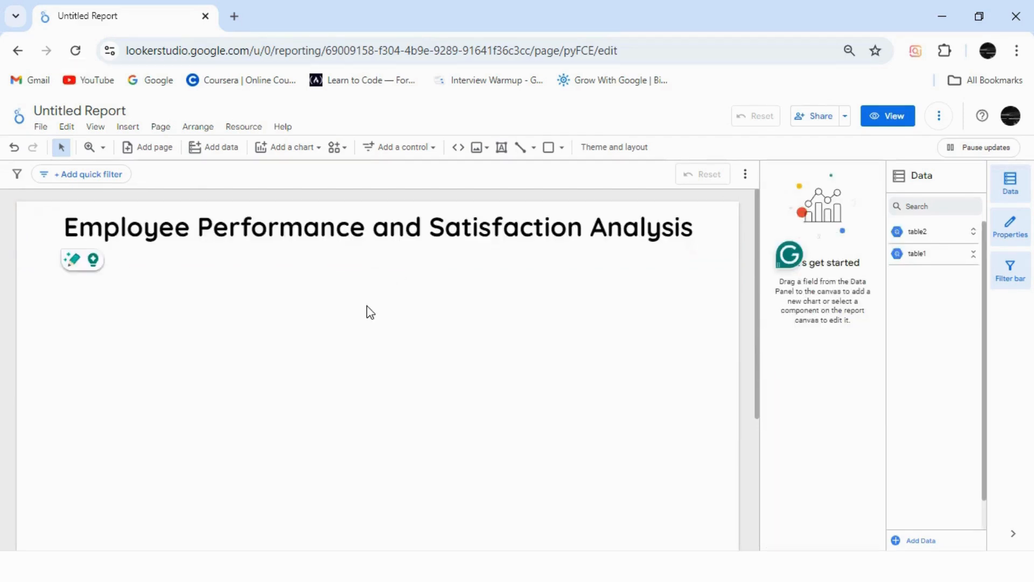
Step: Customize the report theme with a very light grey report background
left_click(627, 151)
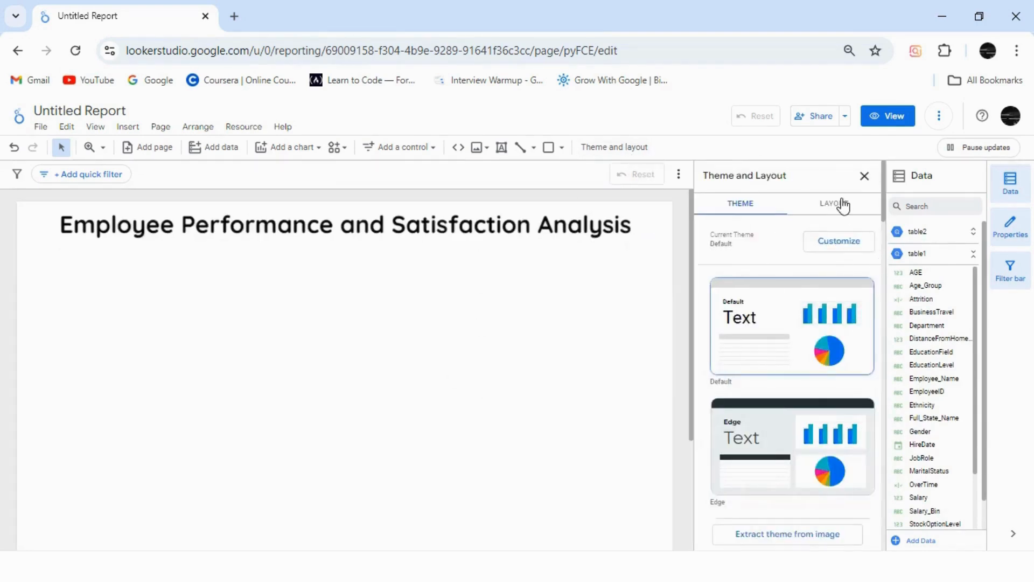
left_click(843, 241)
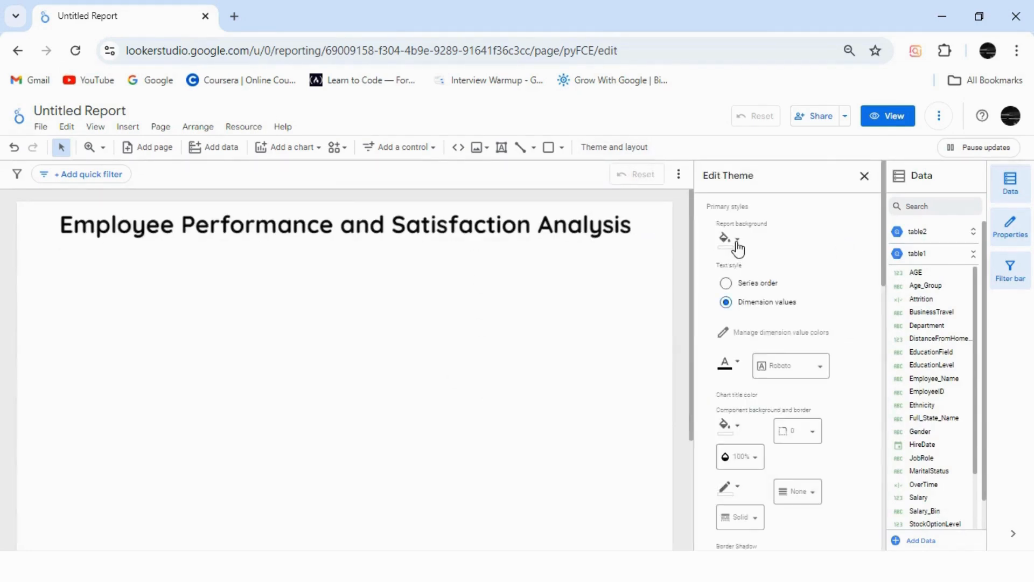
left_click(736, 239)
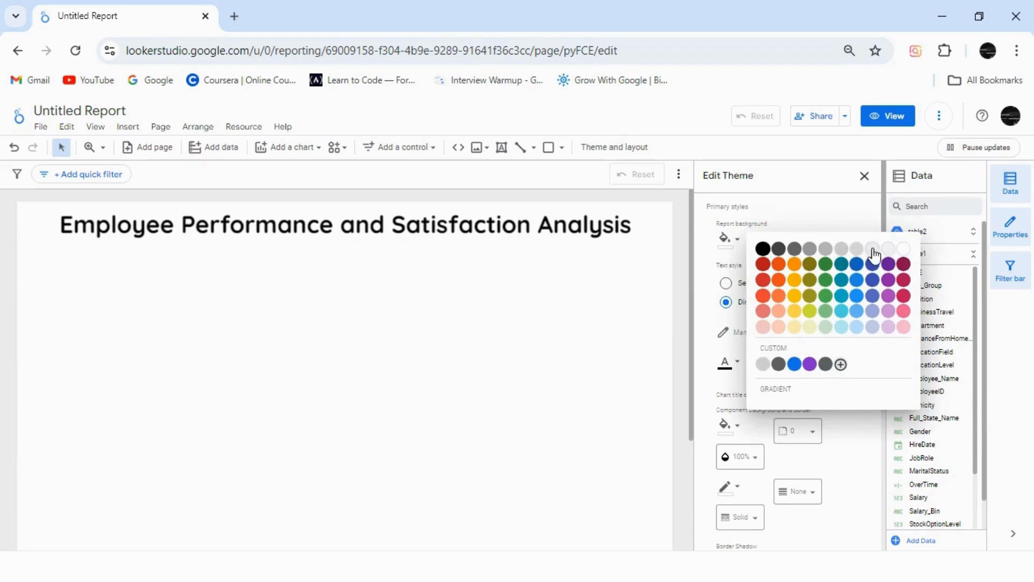
left_click(888, 249)
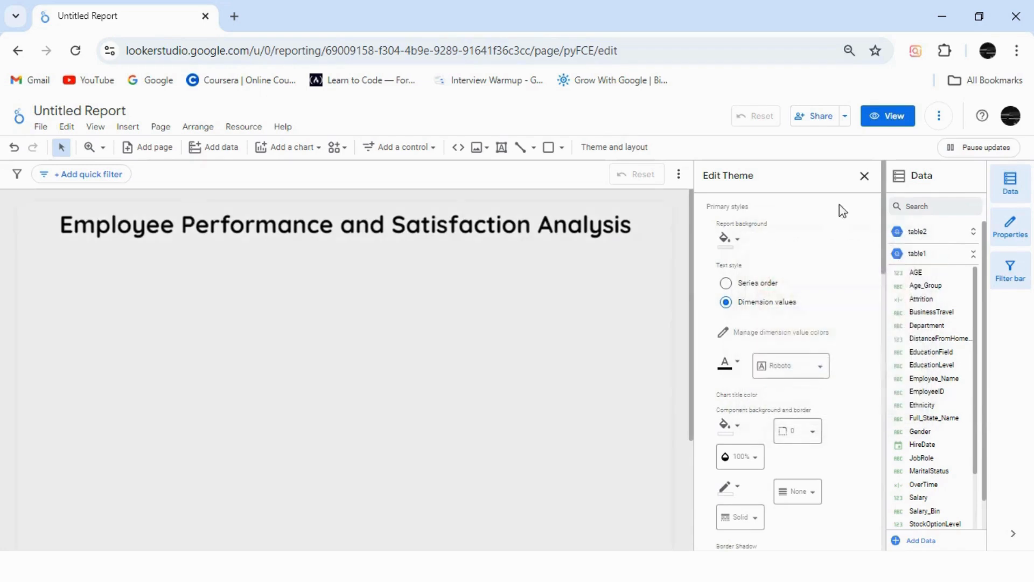
left_click(865, 178)
left_click(867, 176)
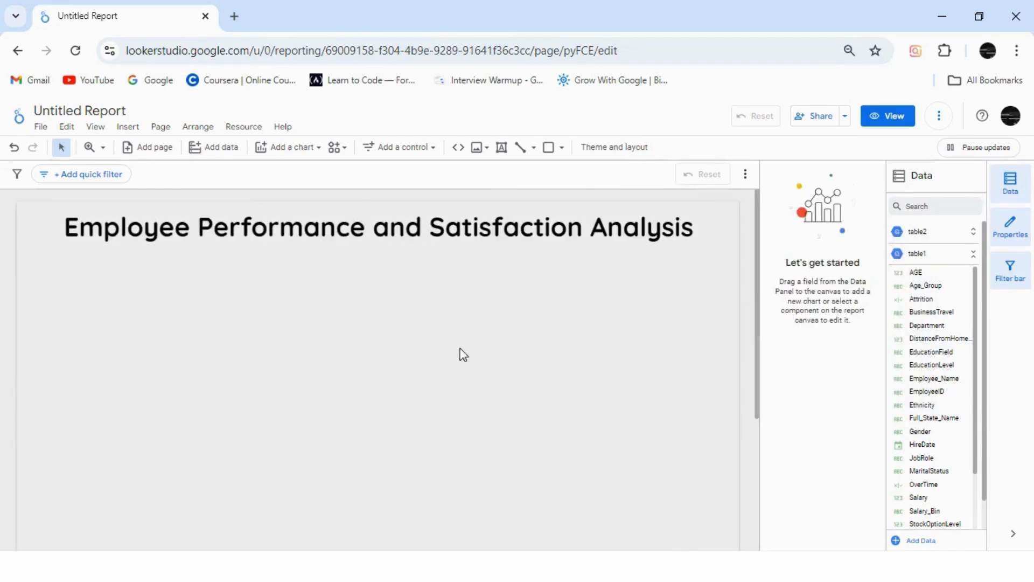
Step: Add a compact-number scorecard from table1 below the title, remove its HireDate date range dimension and set its metric to EmployeeID
left_click(301, 148)
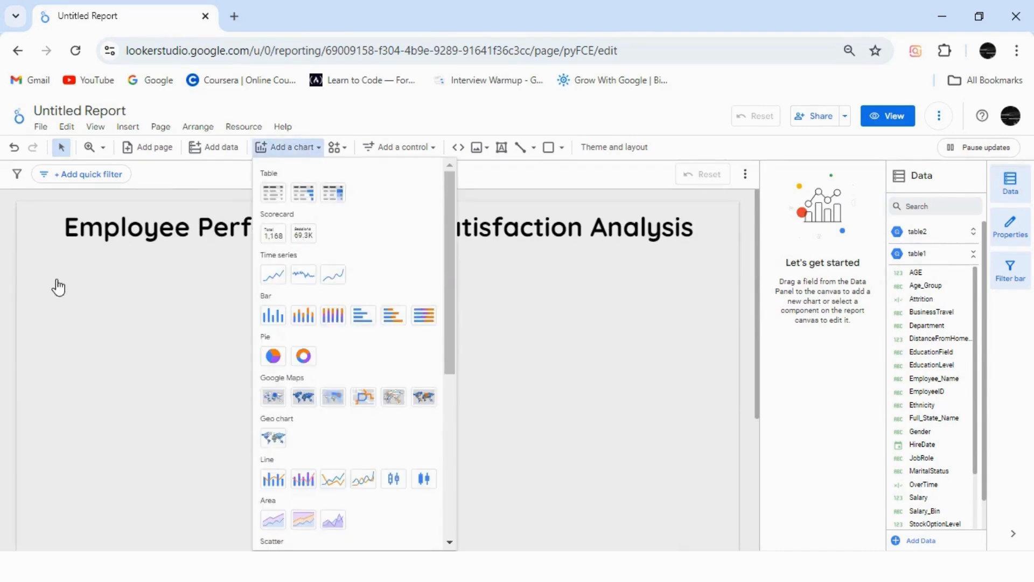
left_click(42, 274)
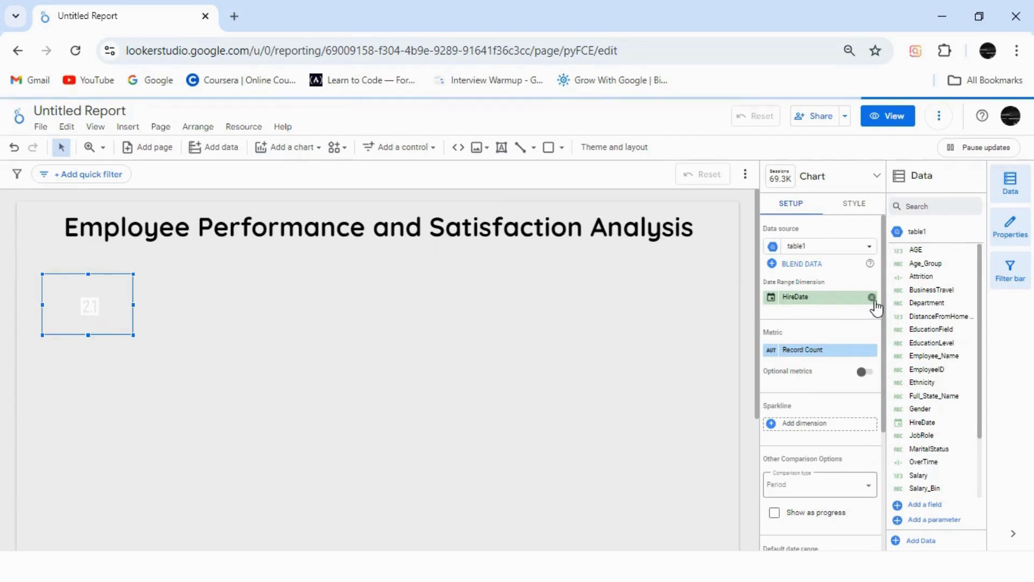
left_click(872, 298)
left_click(830, 352)
type("e")
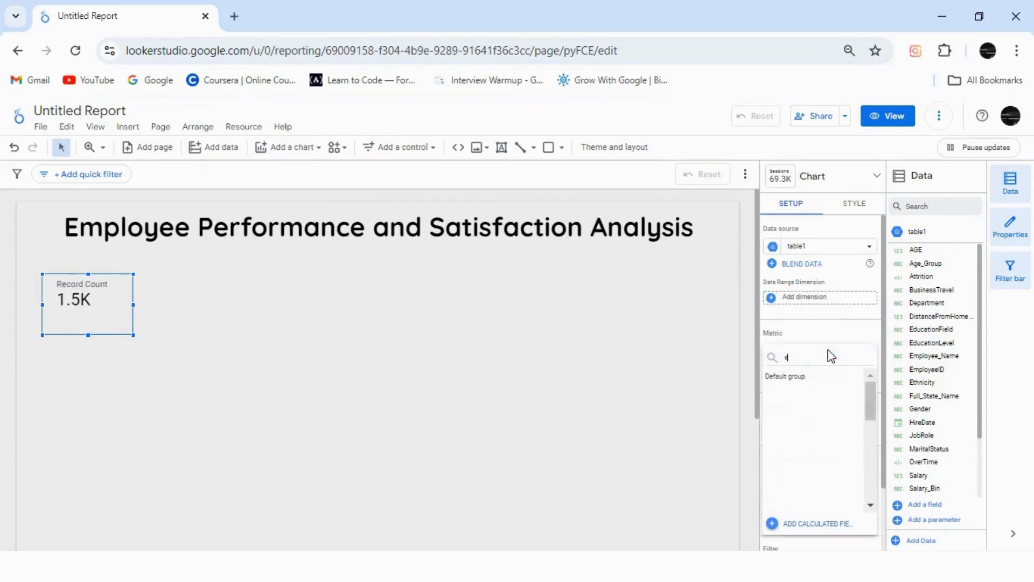
type("mplyee")
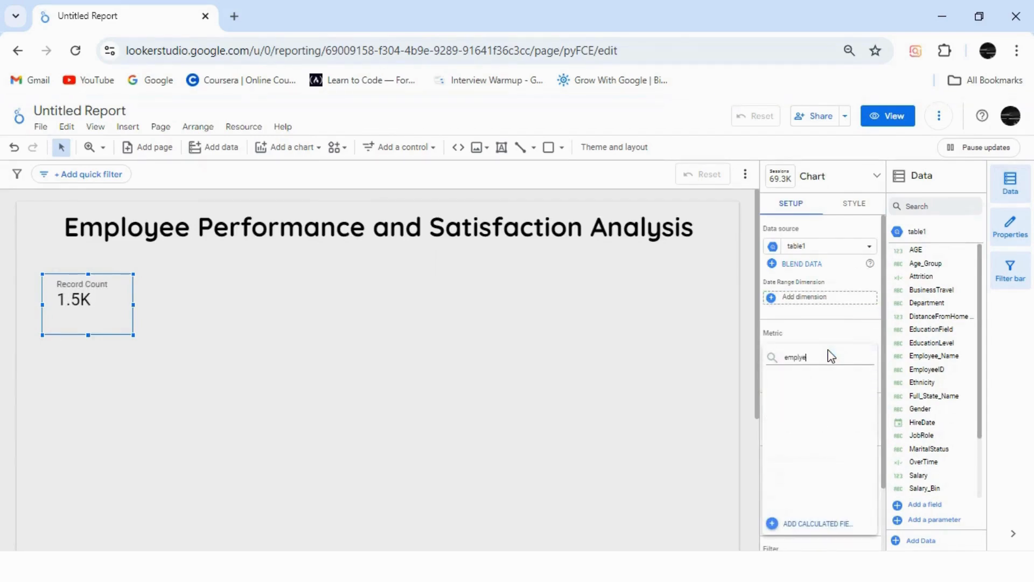
key("BackSpace")
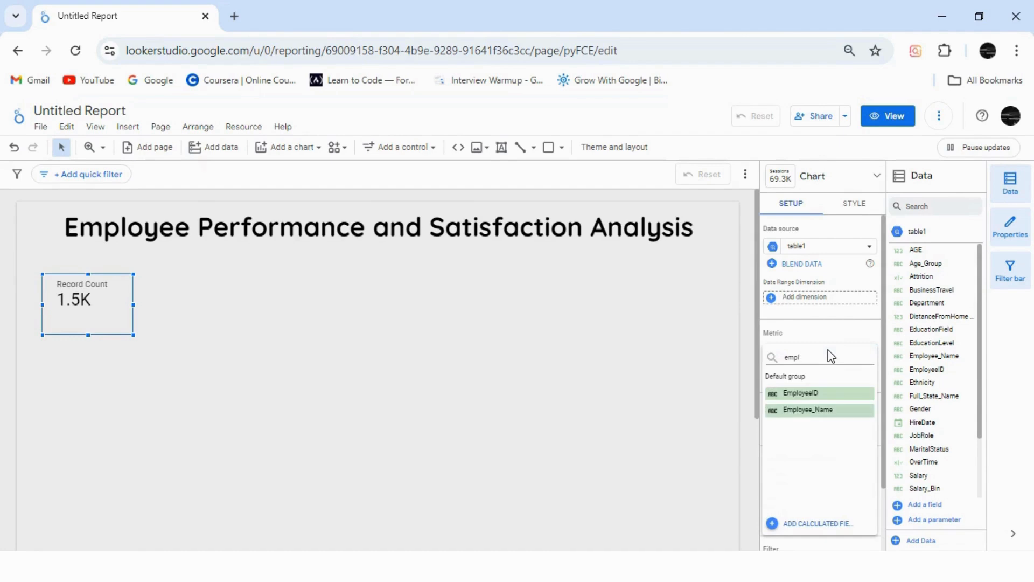
left_click(824, 394)
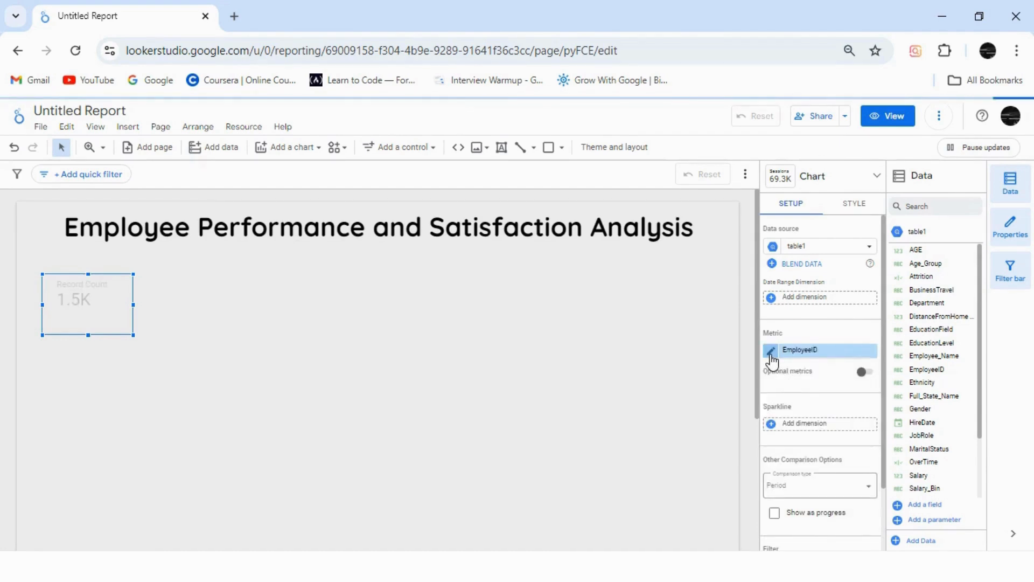
Step: Move the EmployeeID scorecard close to the page's left edge under the title and place a duplicate directly to its right
left_click_drag(99, 303, 78, 294)
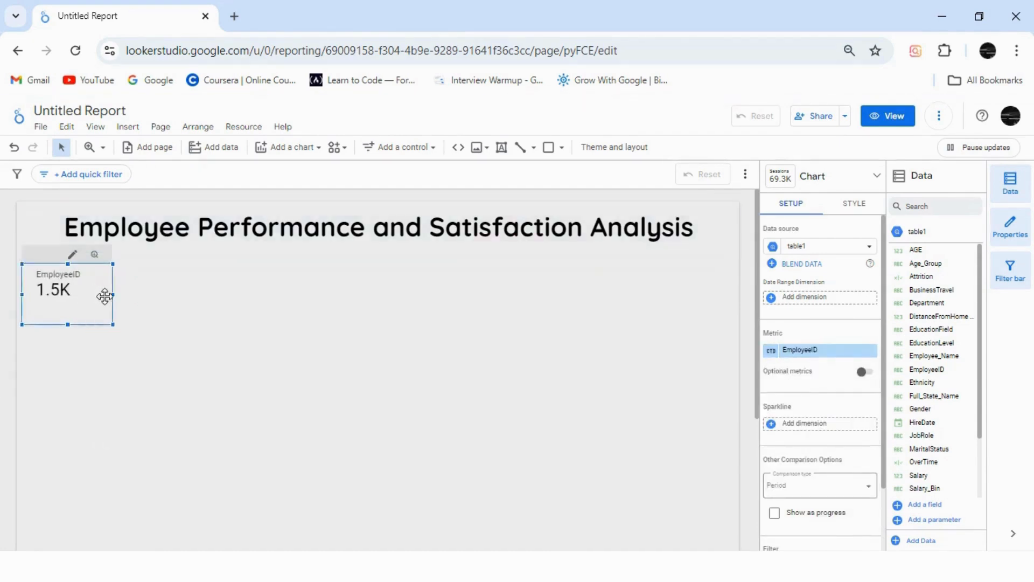
left_click(143, 318)
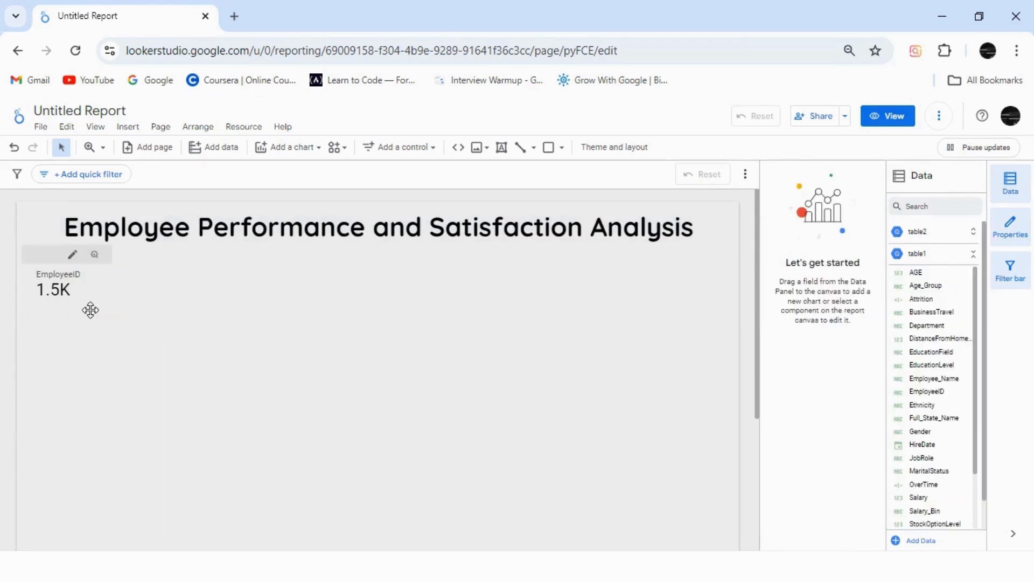
left_click(91, 311)
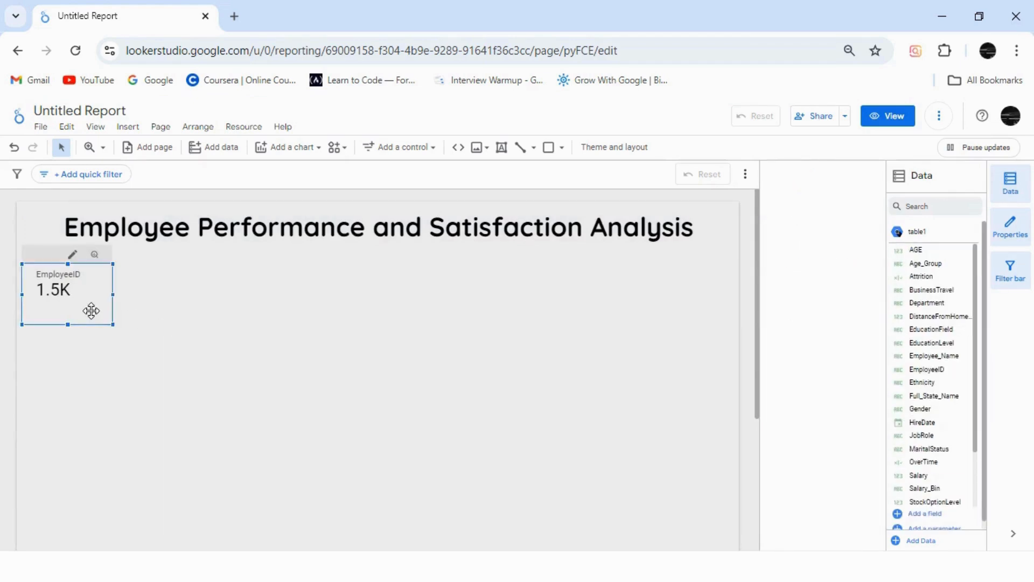
key("ctrl+v")
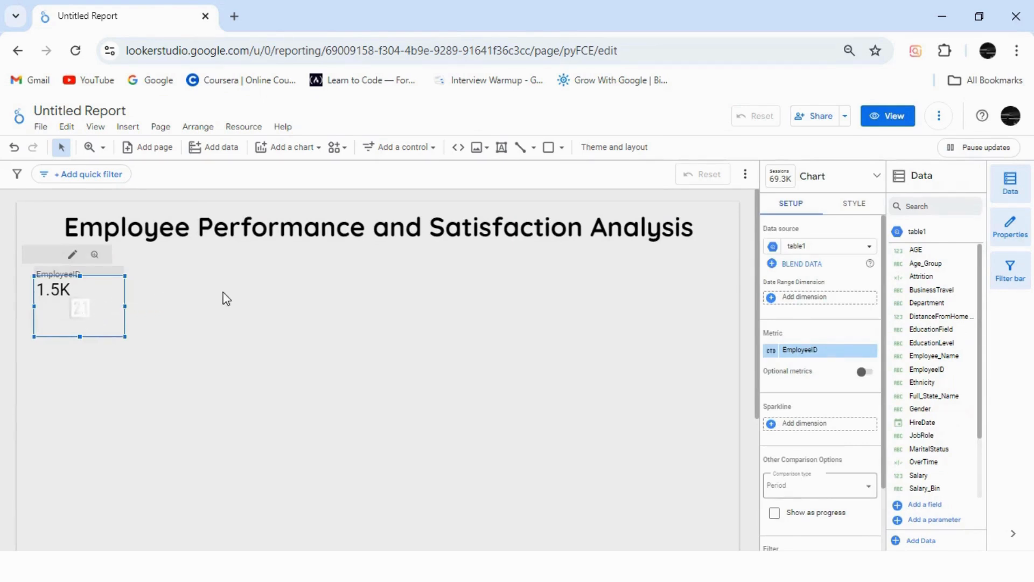
left_click_drag(227, 299, 139, 303)
left_click(262, 311)
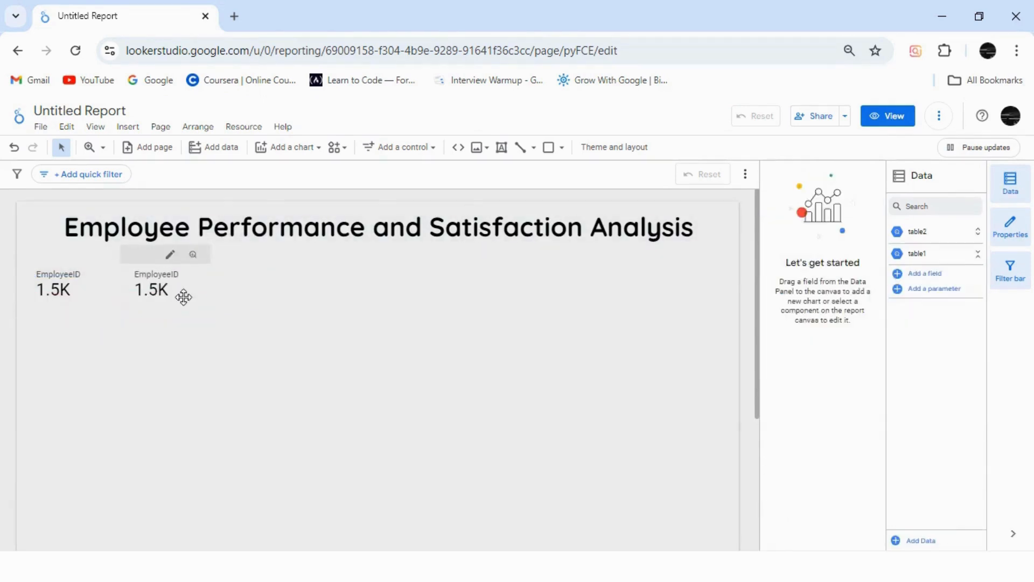
Step: Change the second scorecard's metric to AGE with Average aggregation
left_click(183, 297)
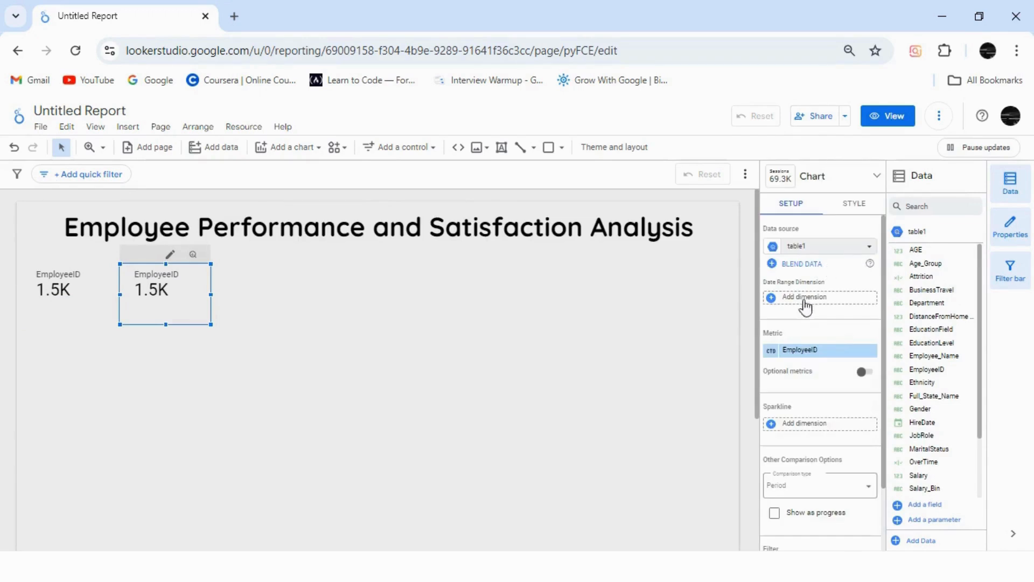
left_click(821, 353)
type("age")
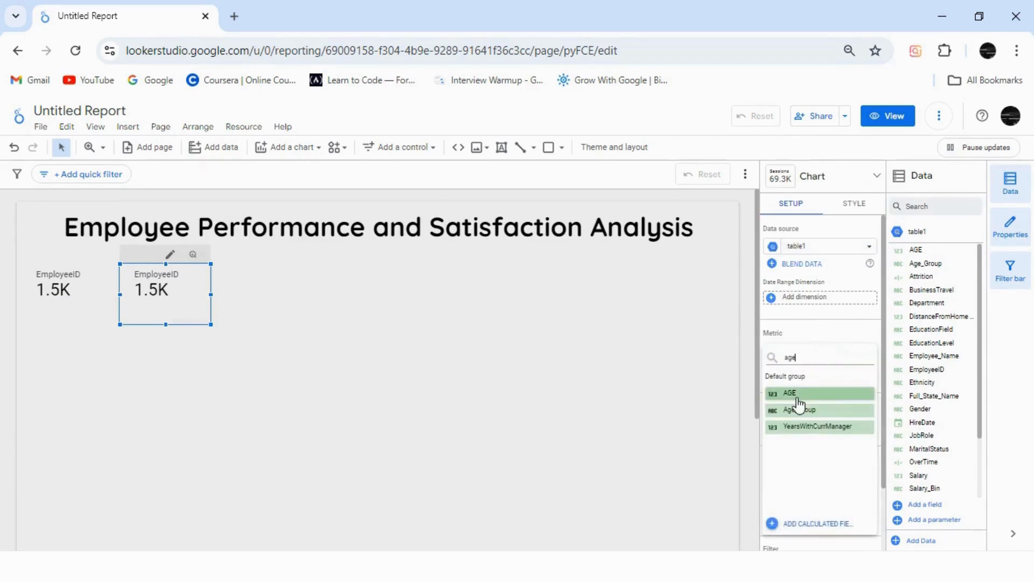
left_click(792, 396)
left_click(772, 351)
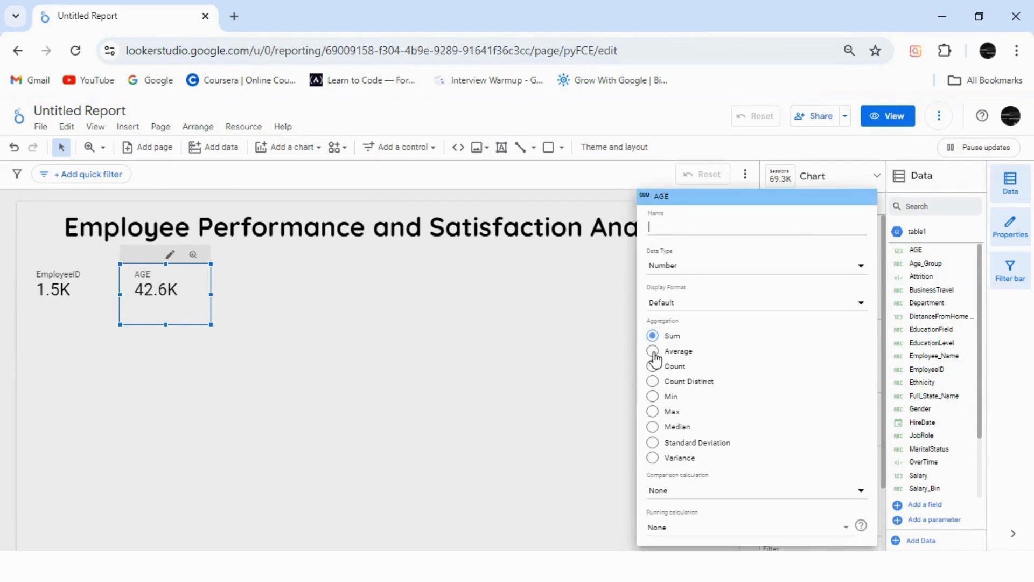
left_click(653, 351)
left_click(217, 301)
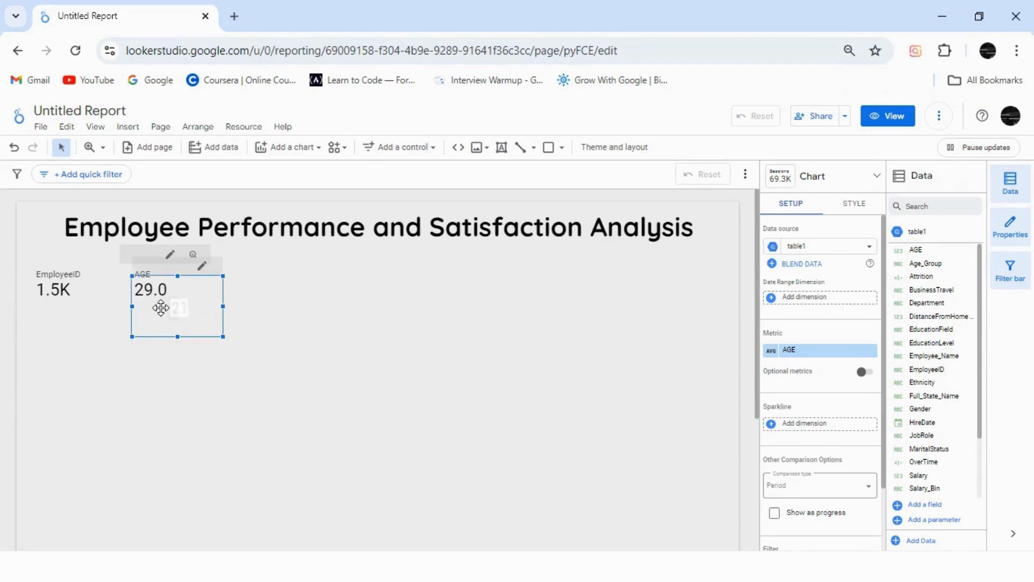
Step: Place a duplicate of the AGE scorecard to its right and change its metric to Salary with Average aggregation
left_click_drag(176, 285, 273, 281)
left_click(814, 351)
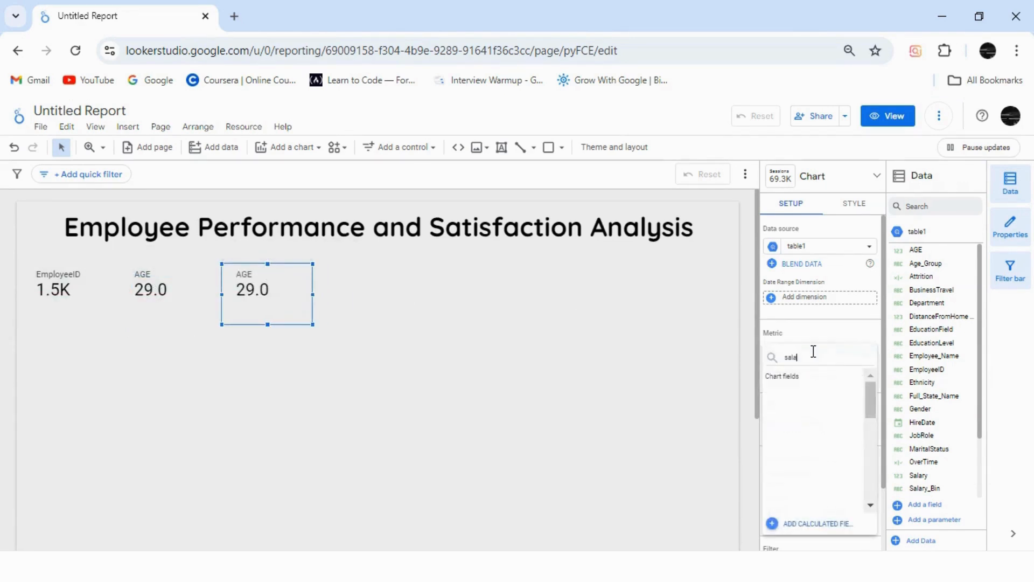
left_click(807, 393)
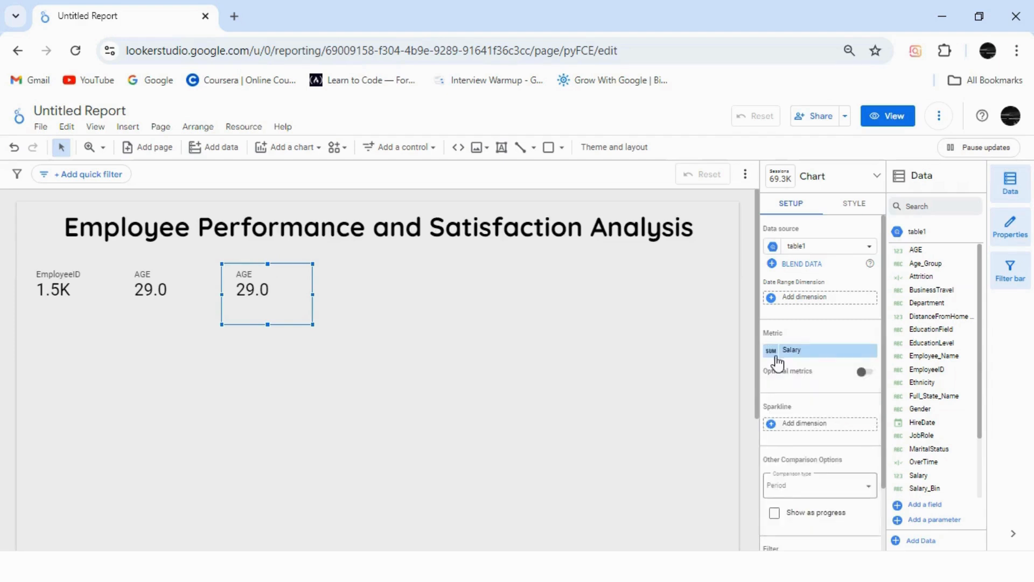
left_click(771, 351)
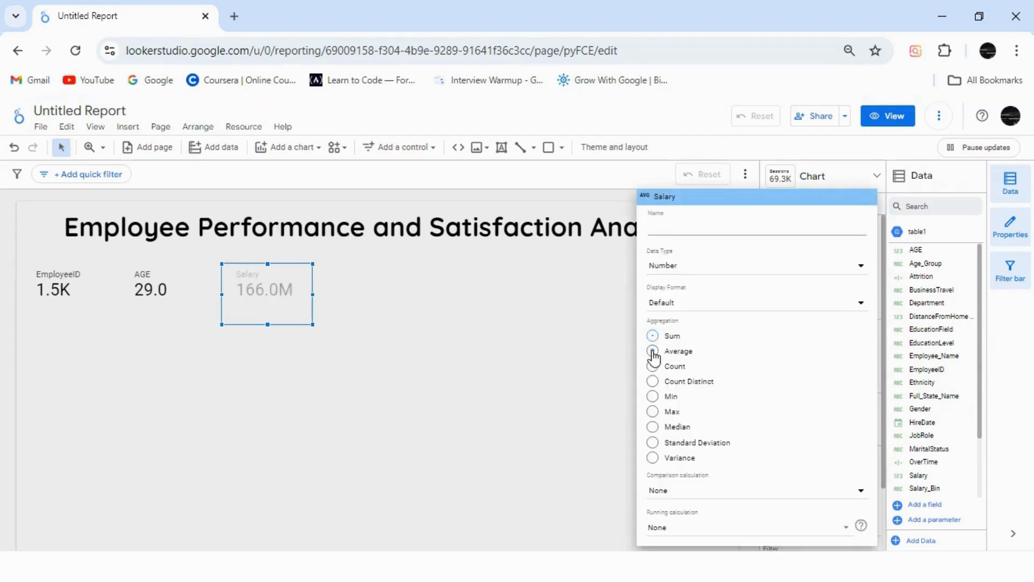
left_click(652, 351)
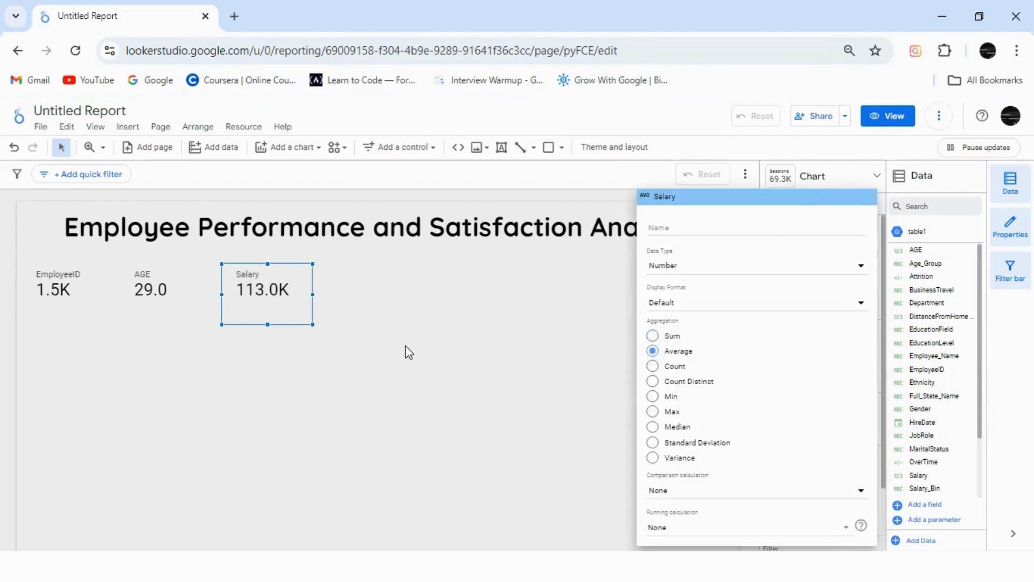
left_click(407, 347)
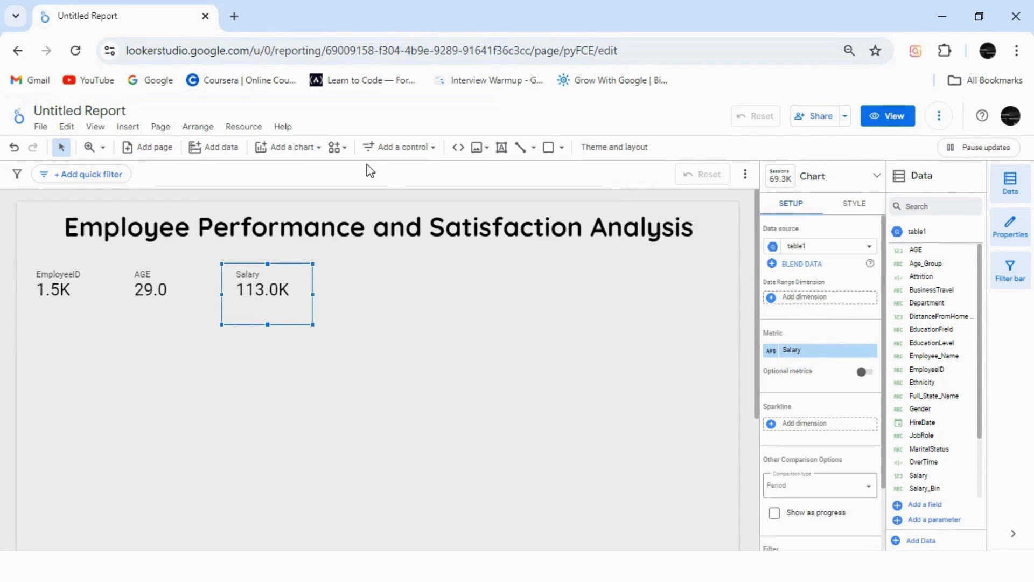
Step: Add a gauge chart to the right of the Salary scorecard and shrink it to fit the scorecard row
left_click(292, 154)
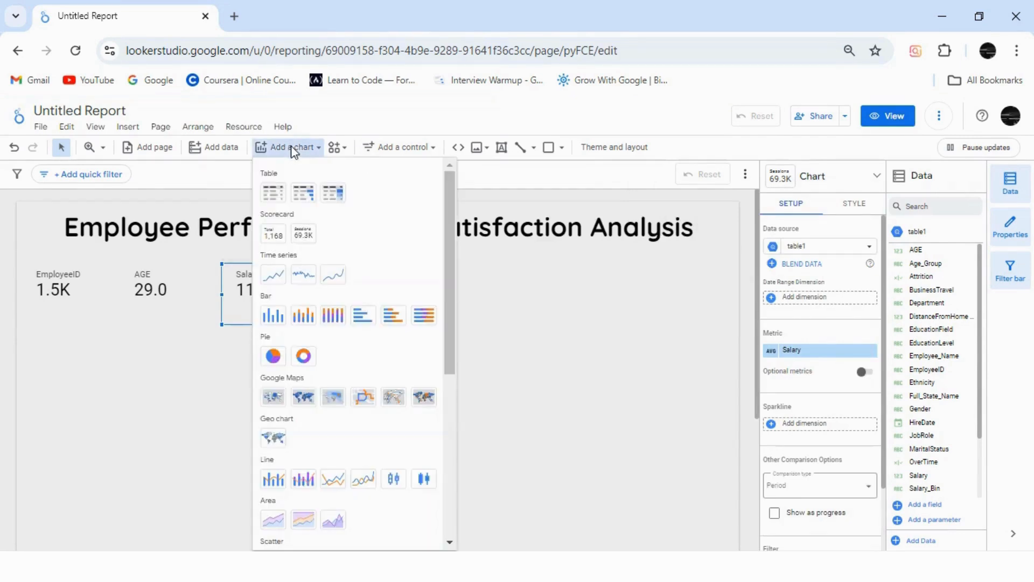
left_click_drag(453, 358, 445, 519)
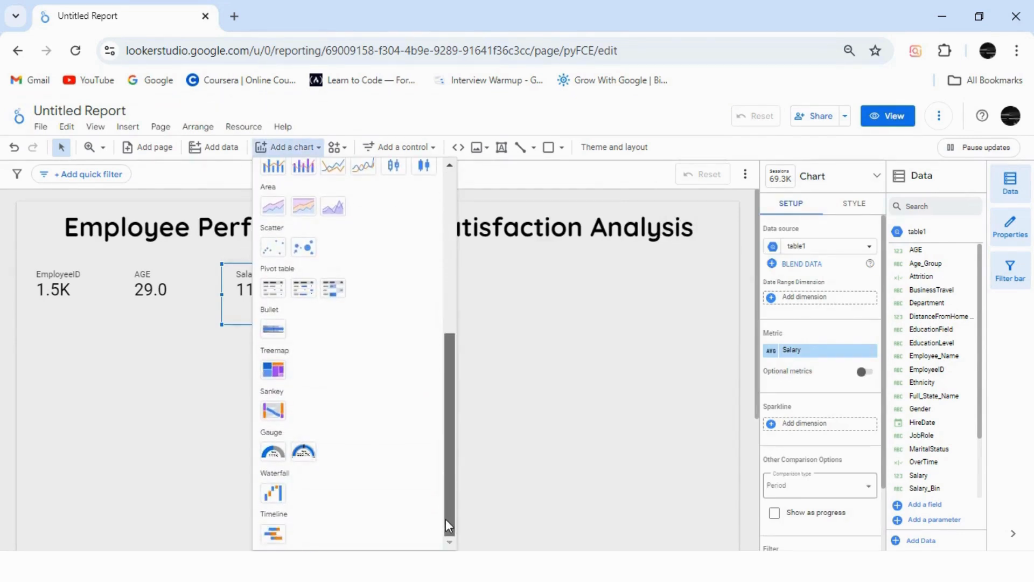
left_click(273, 461)
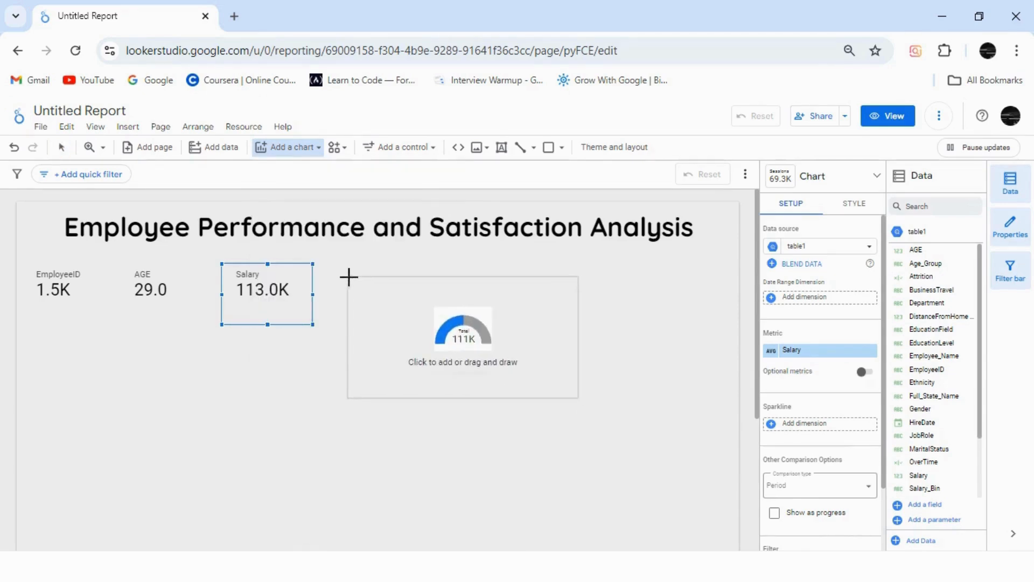
left_click(349, 277)
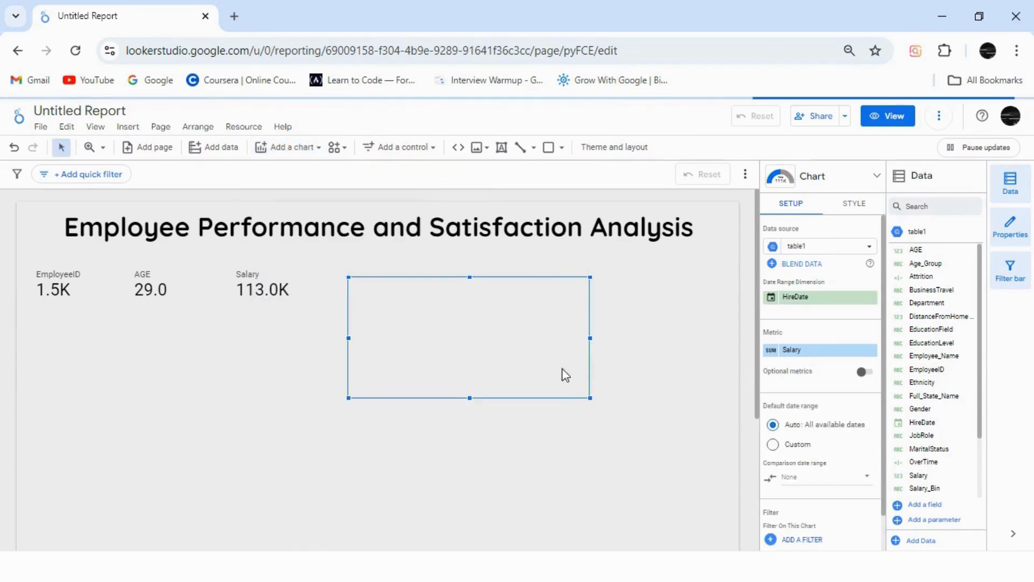
left_click_drag(588, 394, 484, 327)
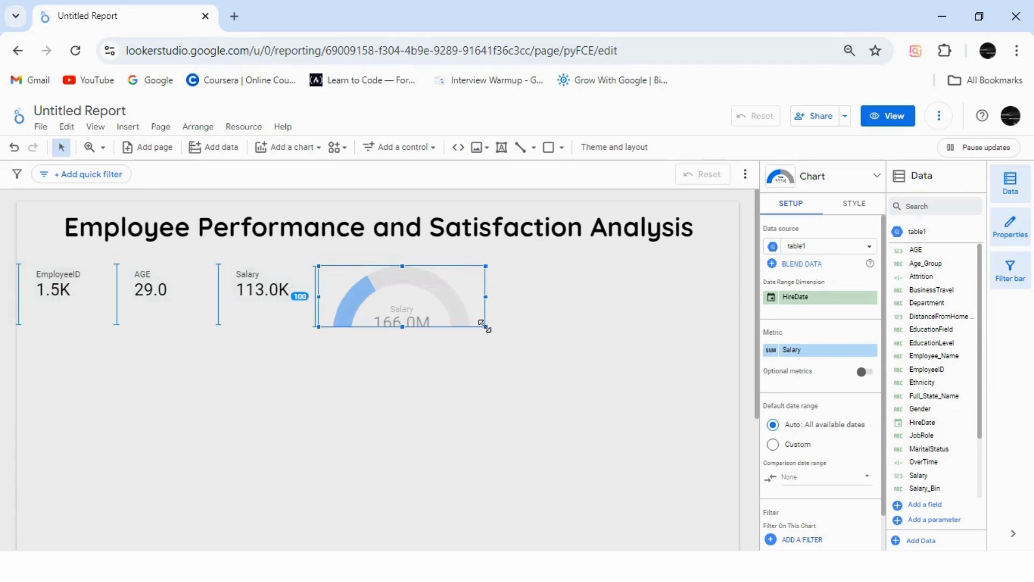
left_click(508, 392)
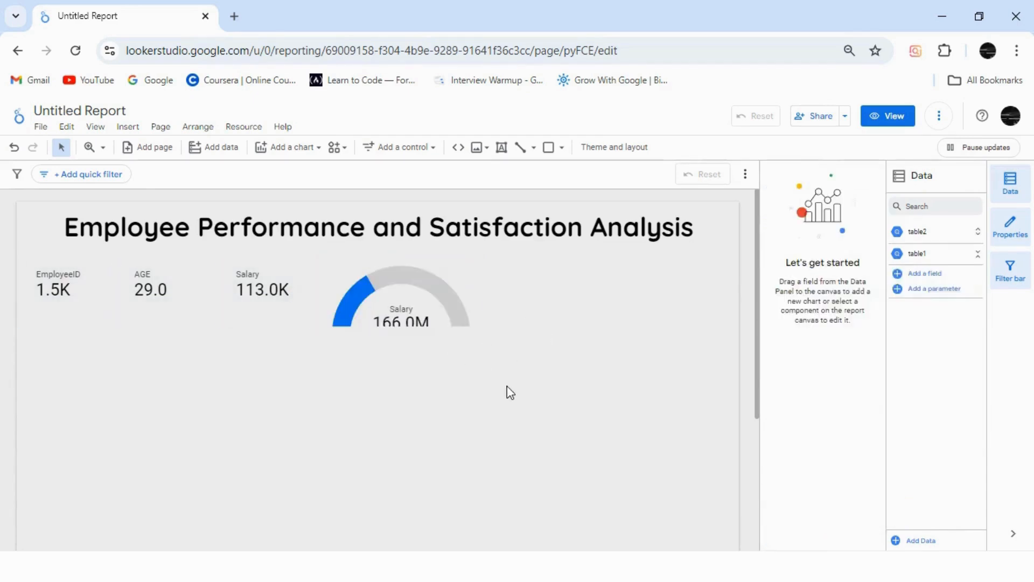
Step: Remove the gauge's HireDate date range dimension and change its metric to YearsAtCompany
left_click(422, 313)
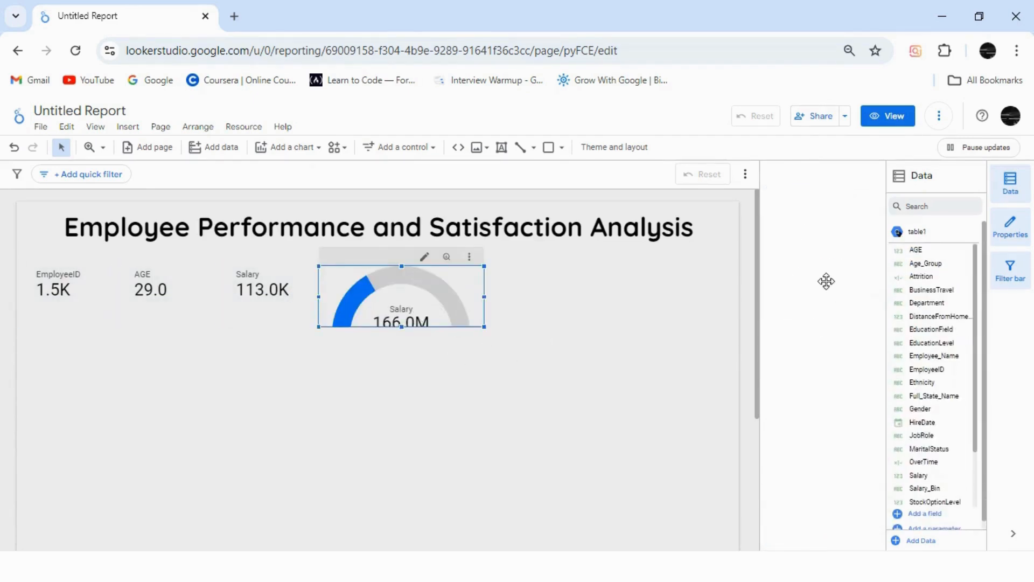
left_click(872, 298)
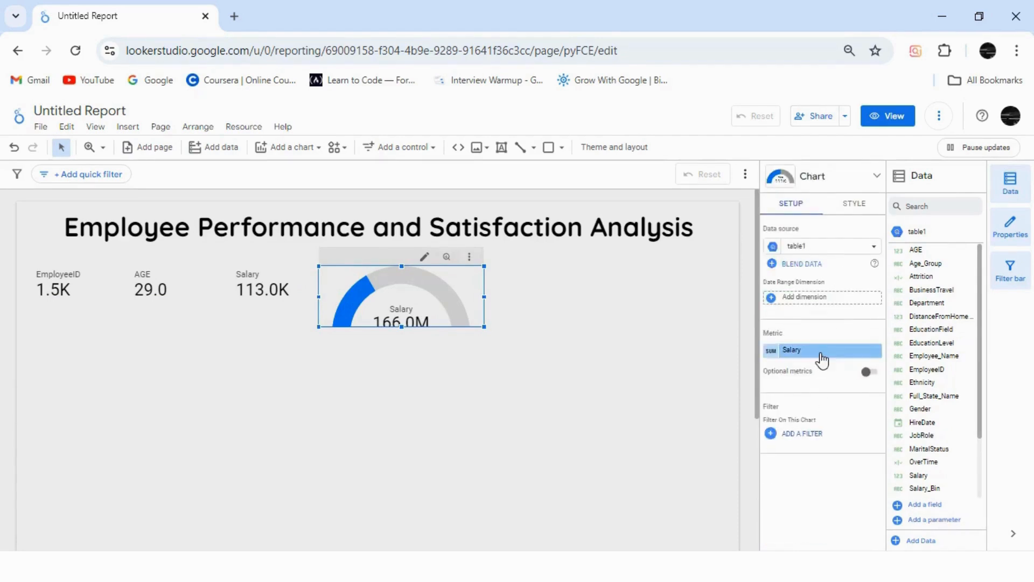
left_click(822, 352)
type("year")
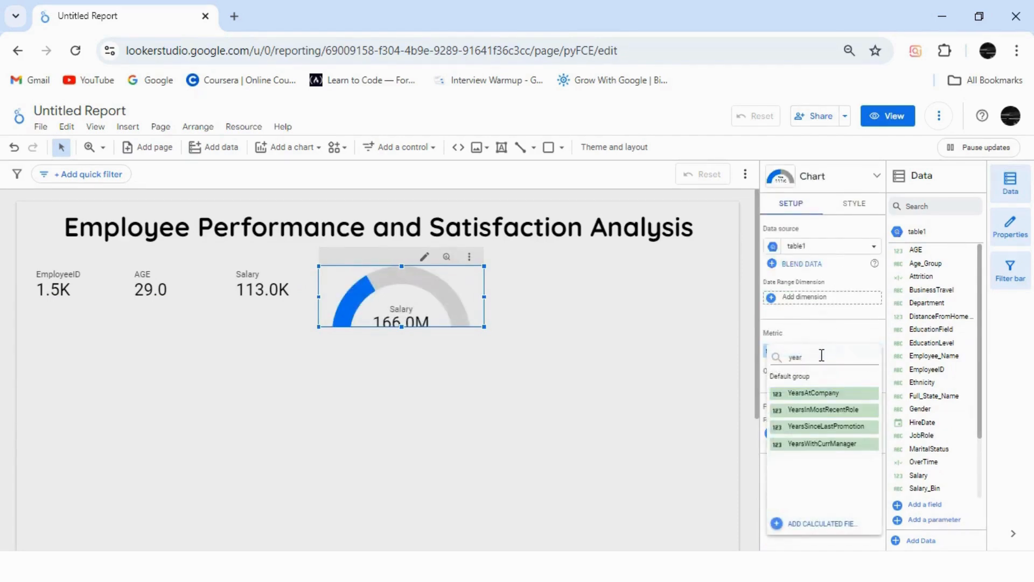
left_click(849, 399)
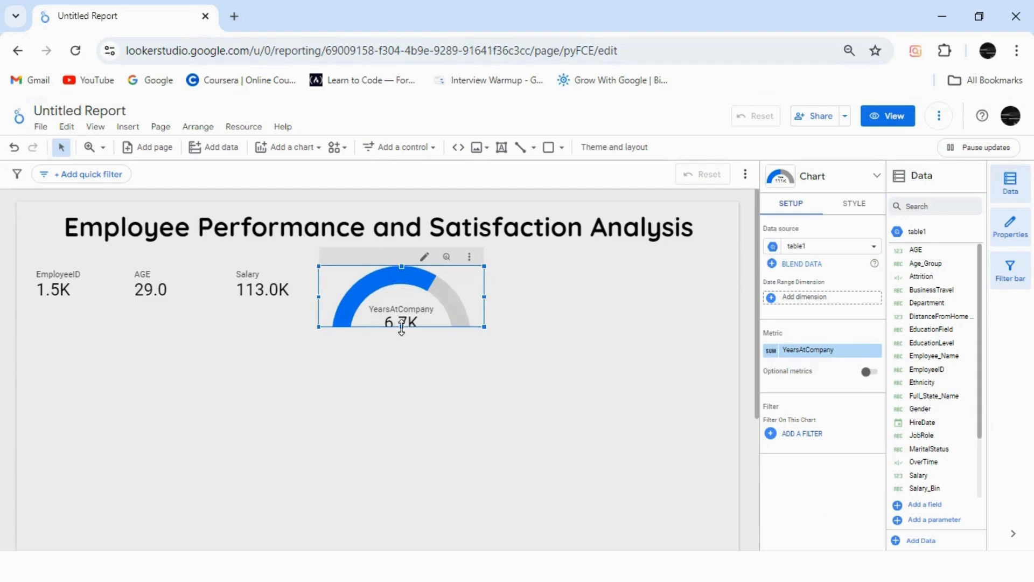
Step: Make the YearsAtCompany gauge slightly taller so its value fits, and set its metric aggregation to Average
left_click_drag(402, 326, 402, 340)
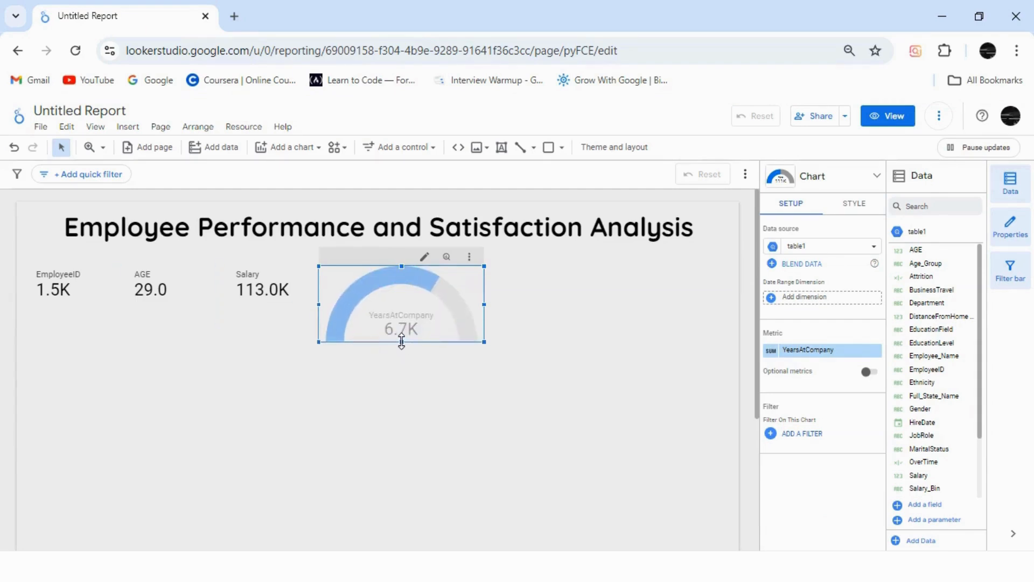
left_click(416, 381)
left_click(413, 327)
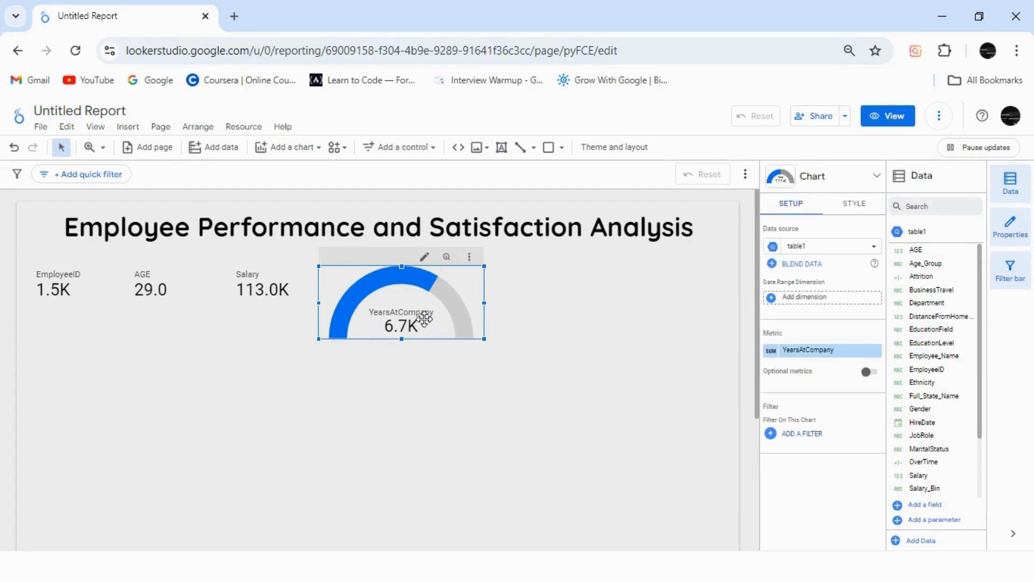
left_click(771, 351)
left_click(657, 351)
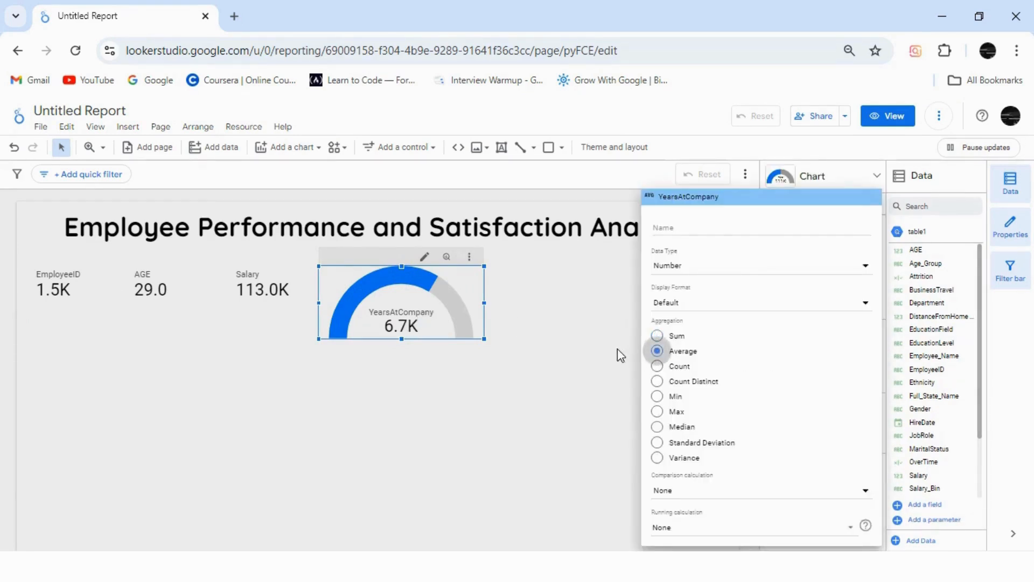
left_click(617, 348)
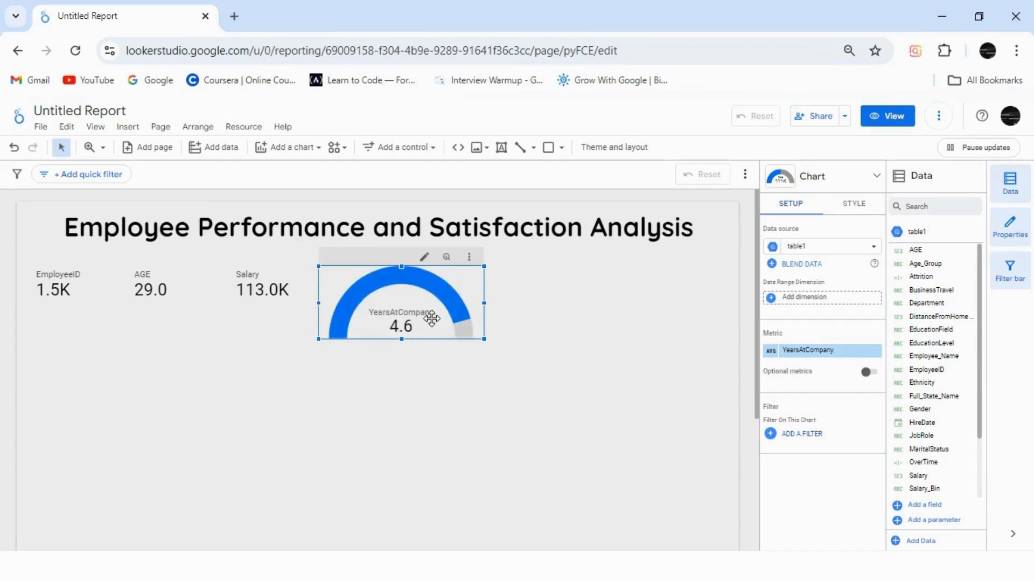
Step: Place a duplicate of the YearsAtCompany gauge to its right and change its metric to YearsWithCurrManager
key("ctrl+d")
left_click_drag(464, 337, 543, 393)
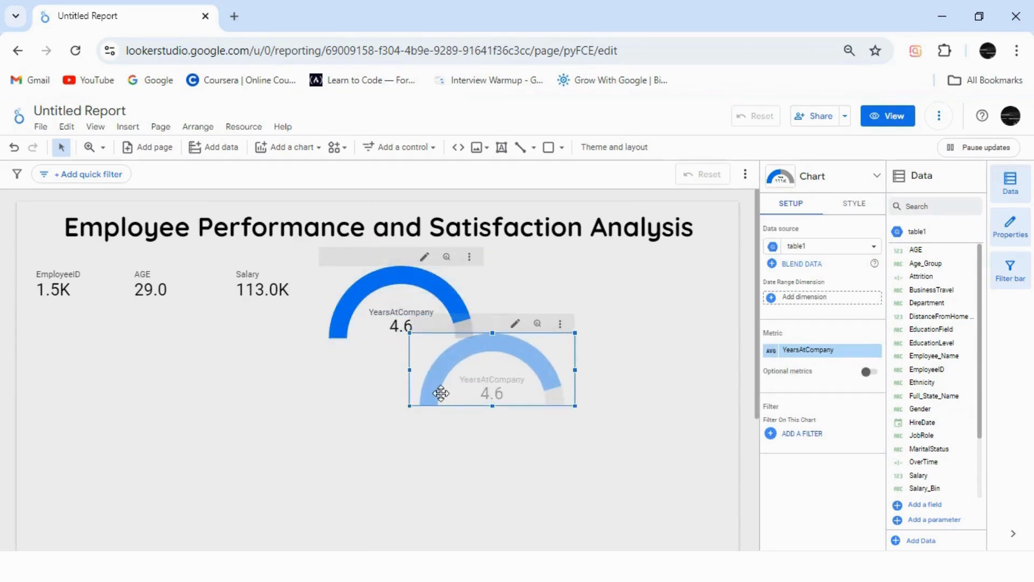
left_click_drag(441, 394, 599, 303)
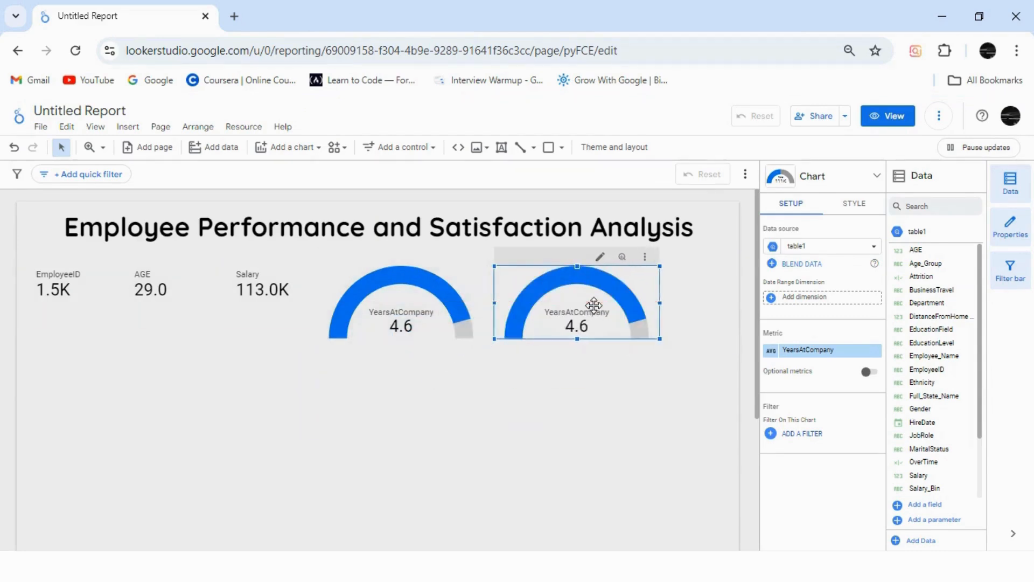
left_click(820, 350)
type("year")
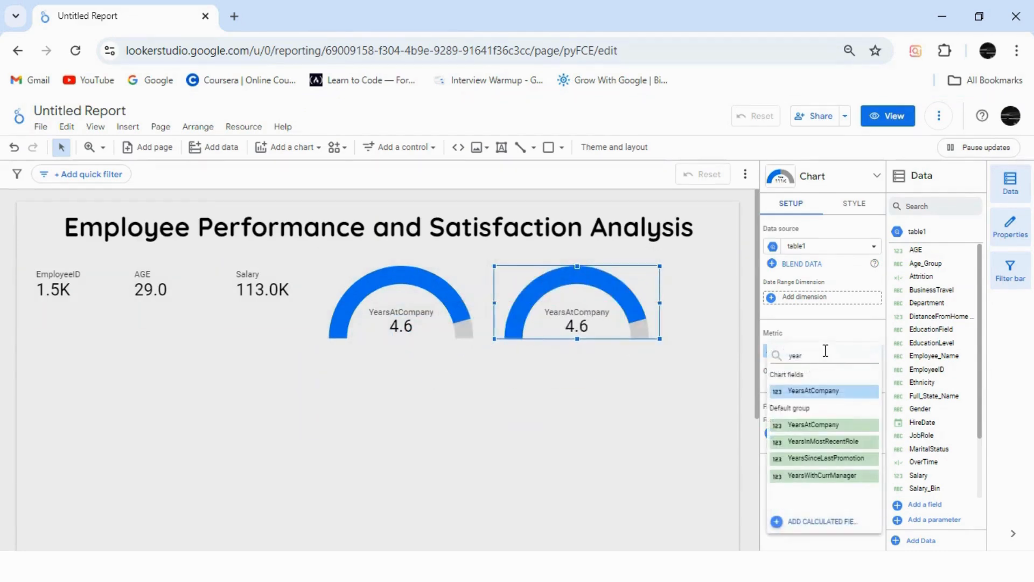
left_click(828, 475)
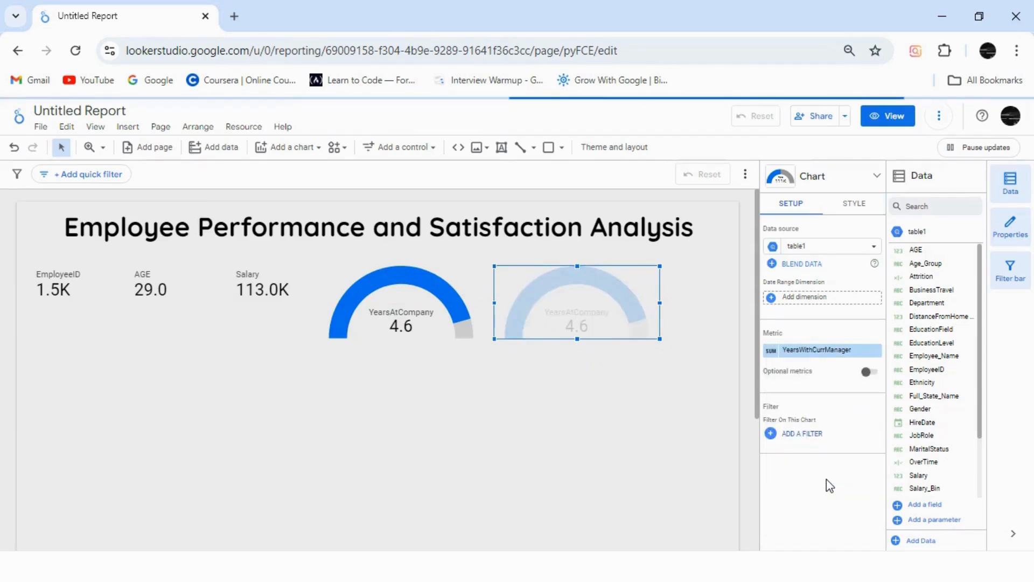
Step: Place a copy of the YearsWithCurrManager gauge below the YearsAtCompany gauge and set the original's metric aggregation to Average
left_click_drag(607, 328, 375, 425)
left_click(608, 322)
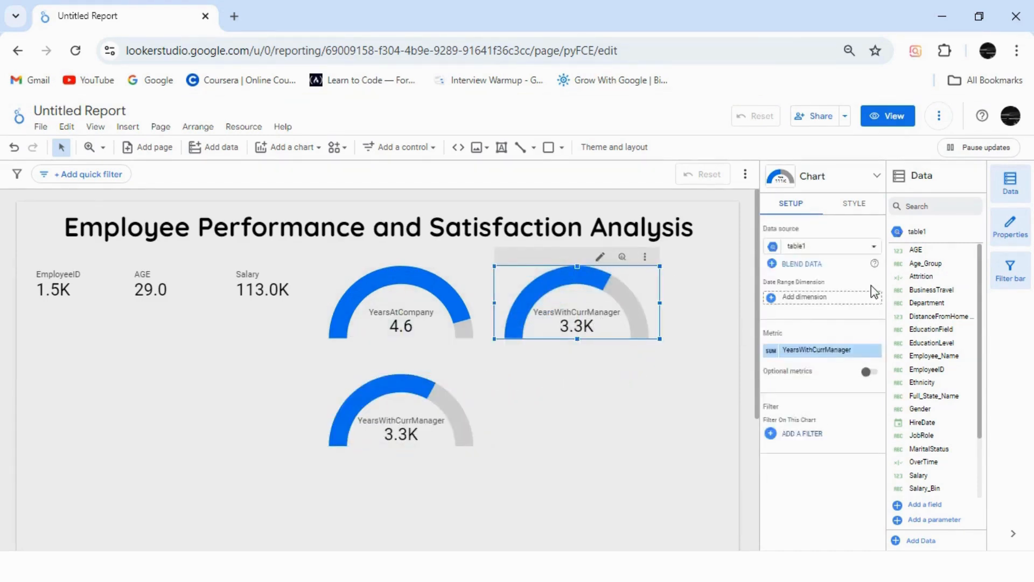
left_click(771, 351)
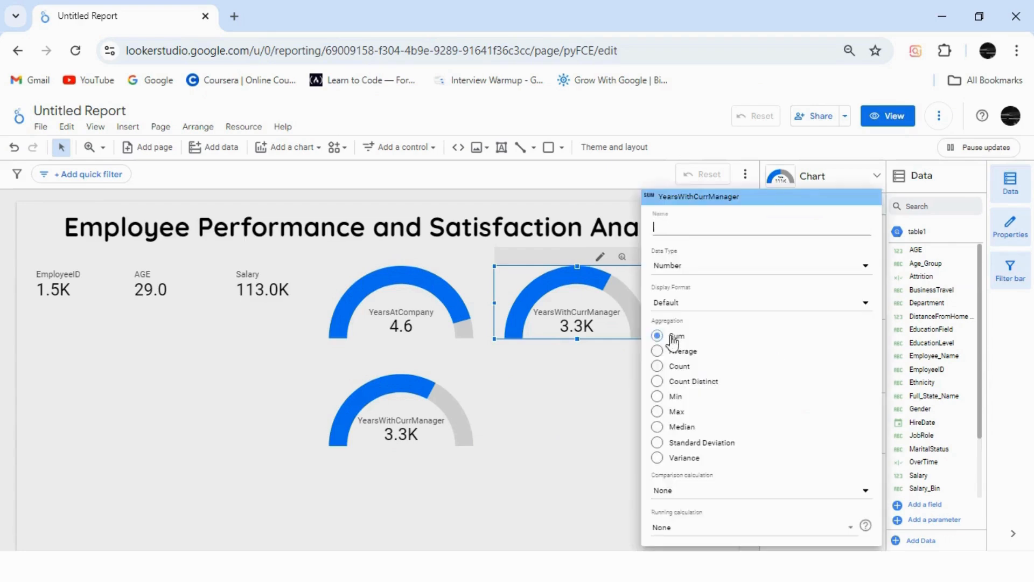
left_click(658, 351)
left_click(588, 389)
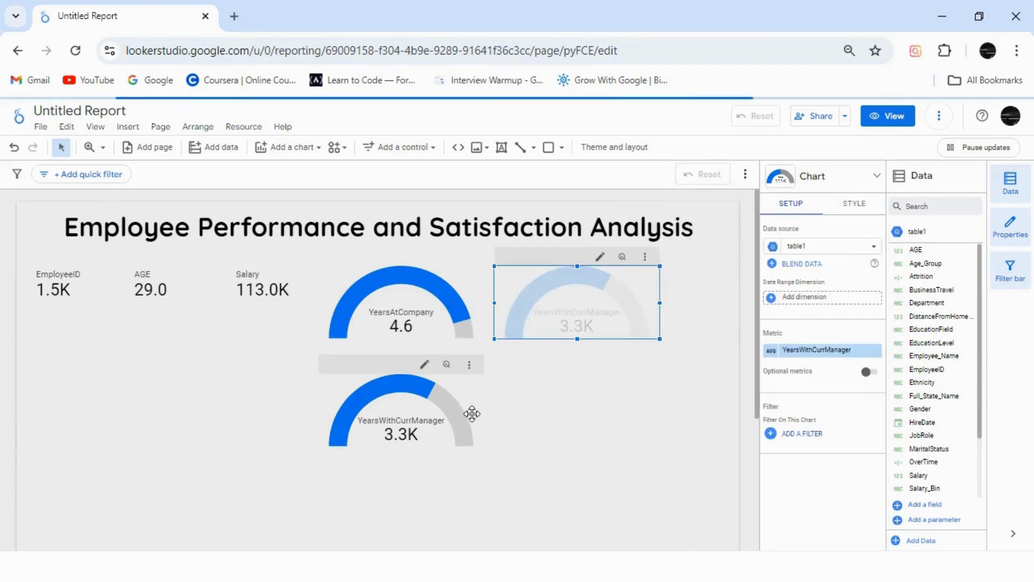
Step: Change the lower gauge's metric to YearsSinceLastPromotion with Average aggregation
left_click(454, 410)
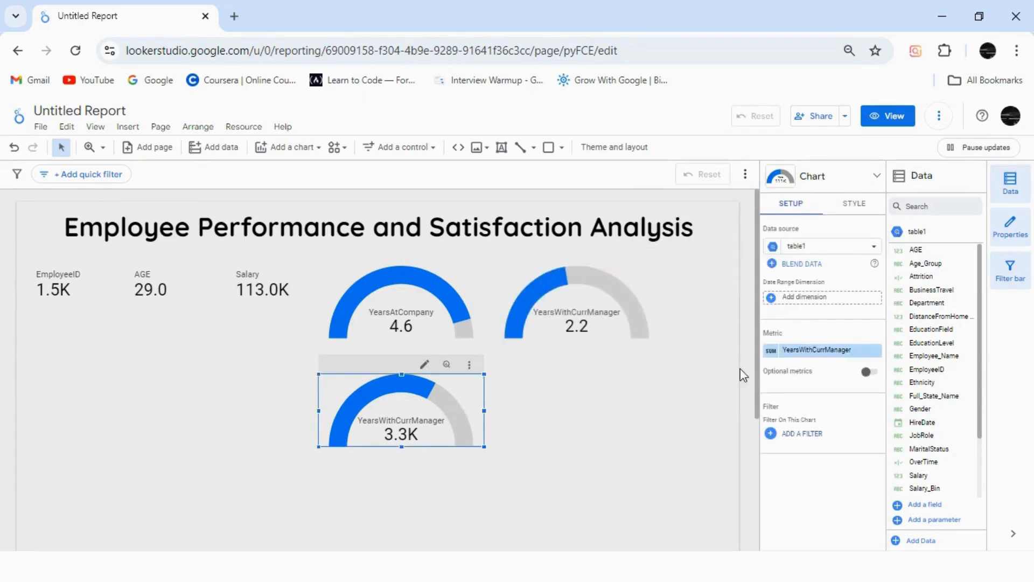
left_click(809, 351)
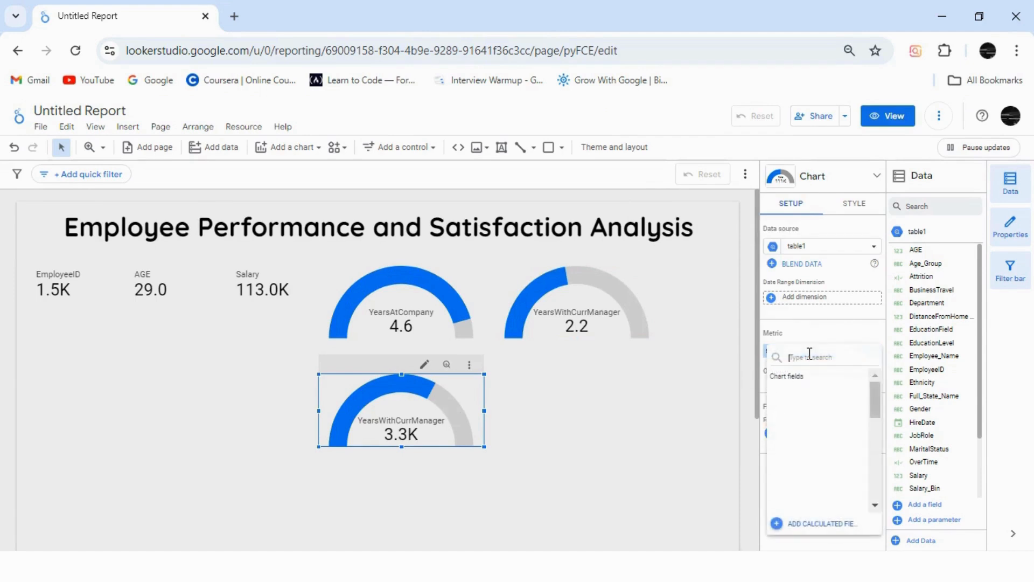
type("years")
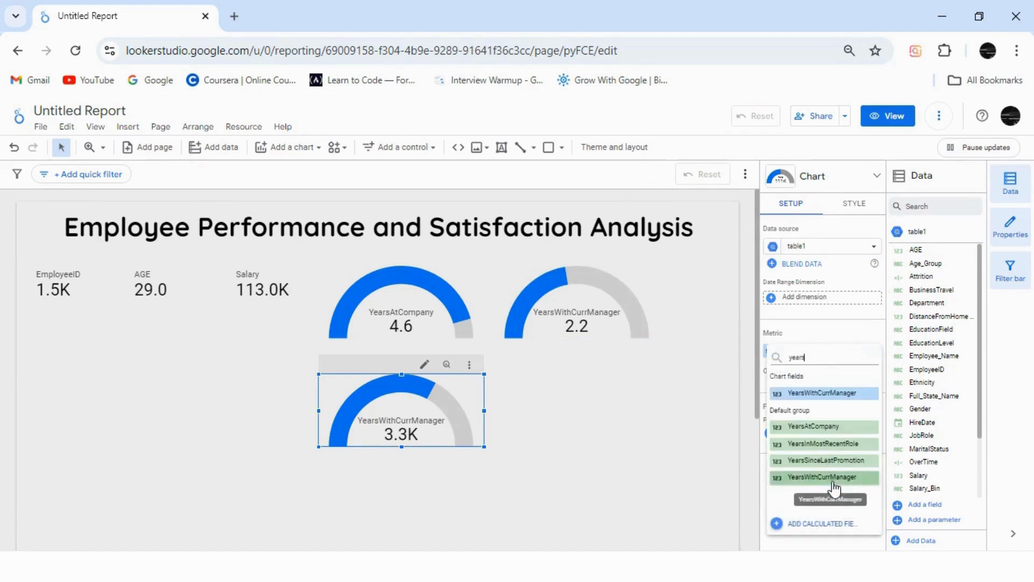
left_click(825, 461)
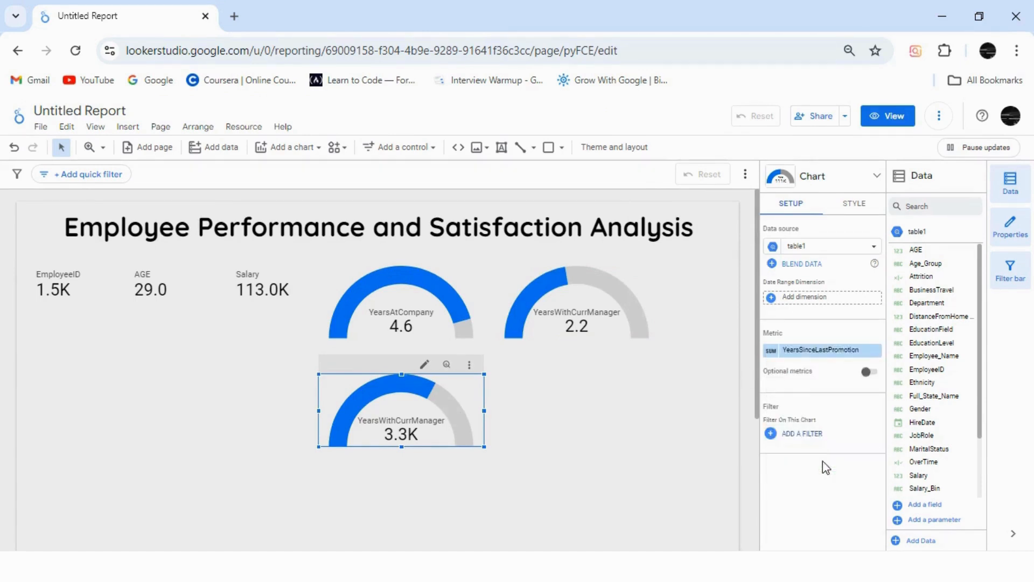
left_click(770, 351)
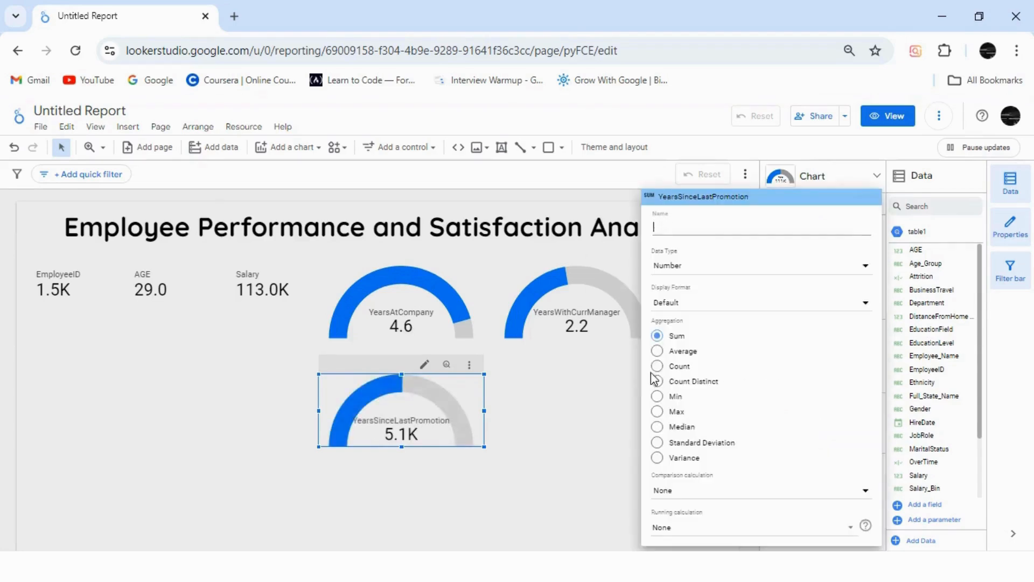
left_click(657, 351)
left_click(598, 396)
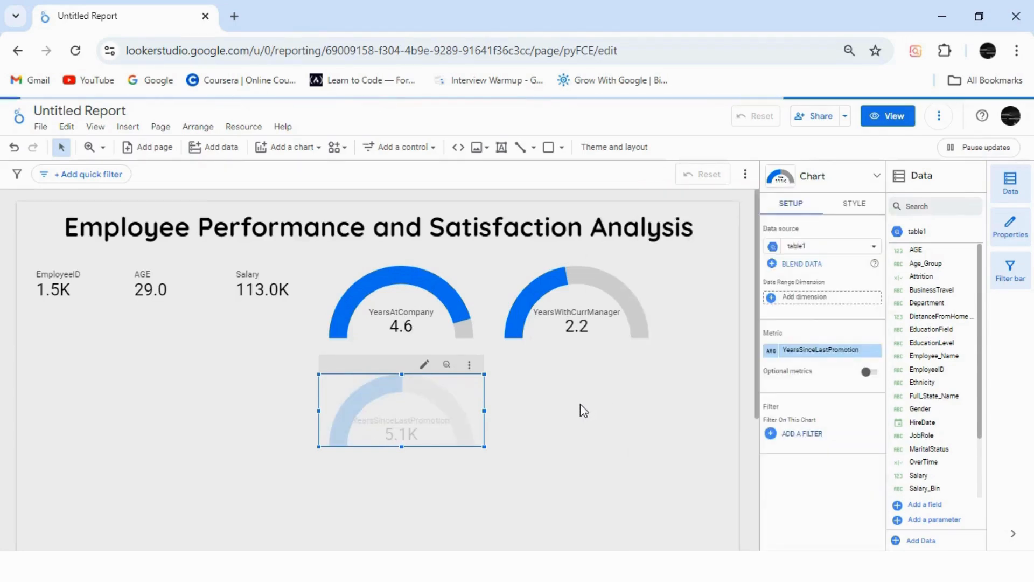
Step: Check the highest YearsAtCompany value by temporarily using Max aggregation on its gauge, and restore Average
left_click(447, 289)
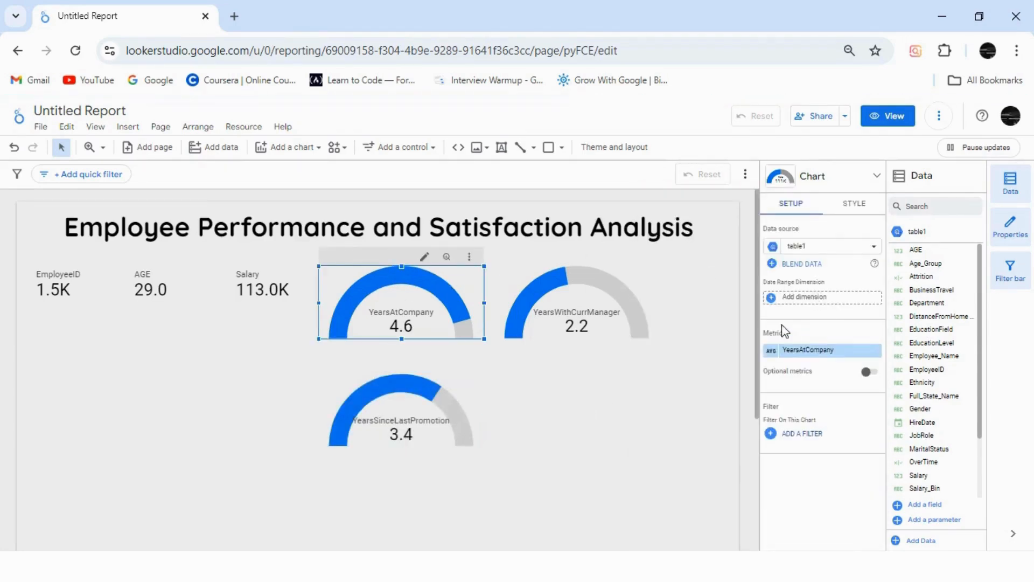
left_click(771, 351)
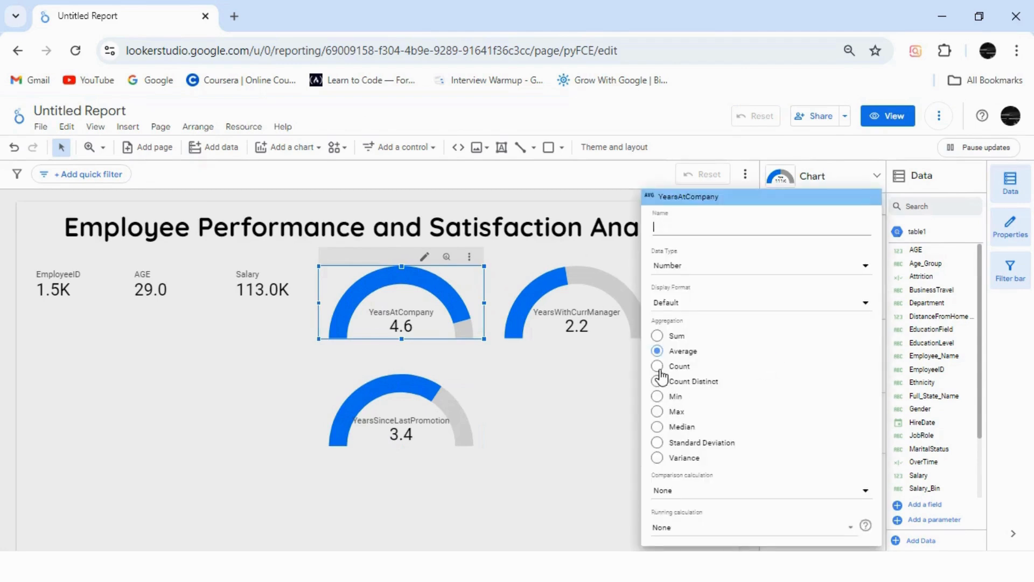
left_click(658, 411)
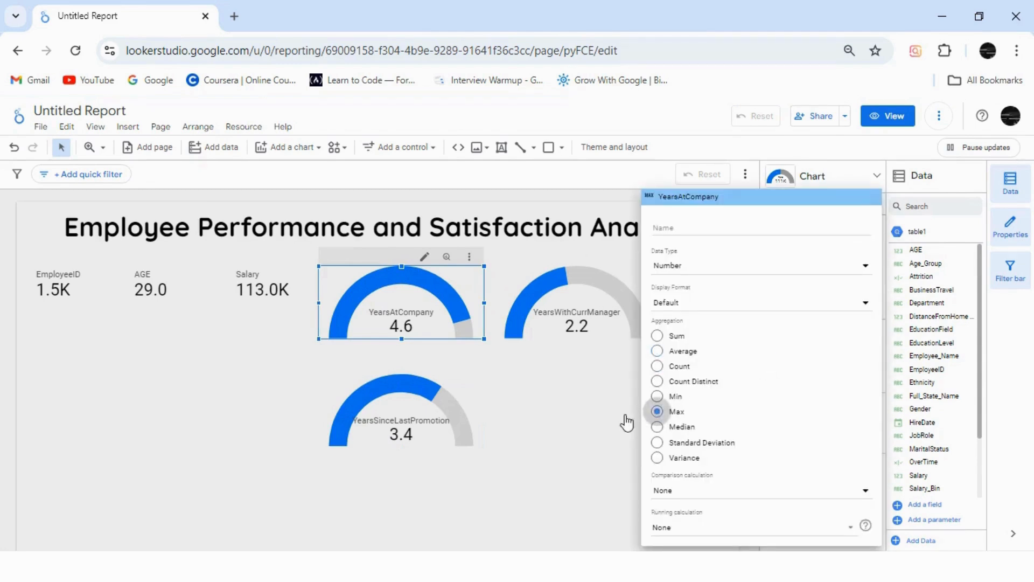
left_click(658, 350)
left_click(623, 390)
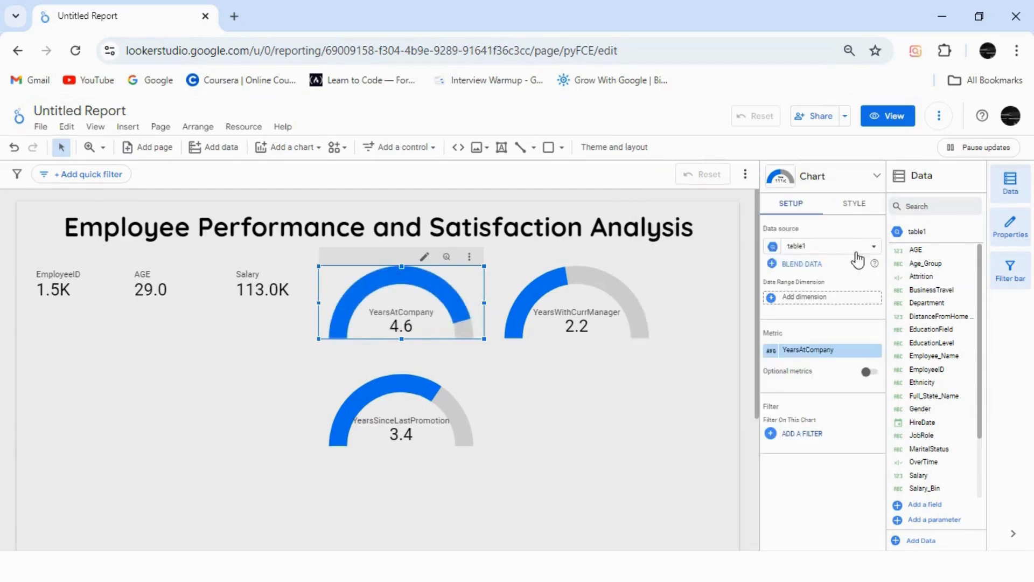
Step: Set the YearsAtCompany gauge's axis maximum to 10
left_click(857, 205)
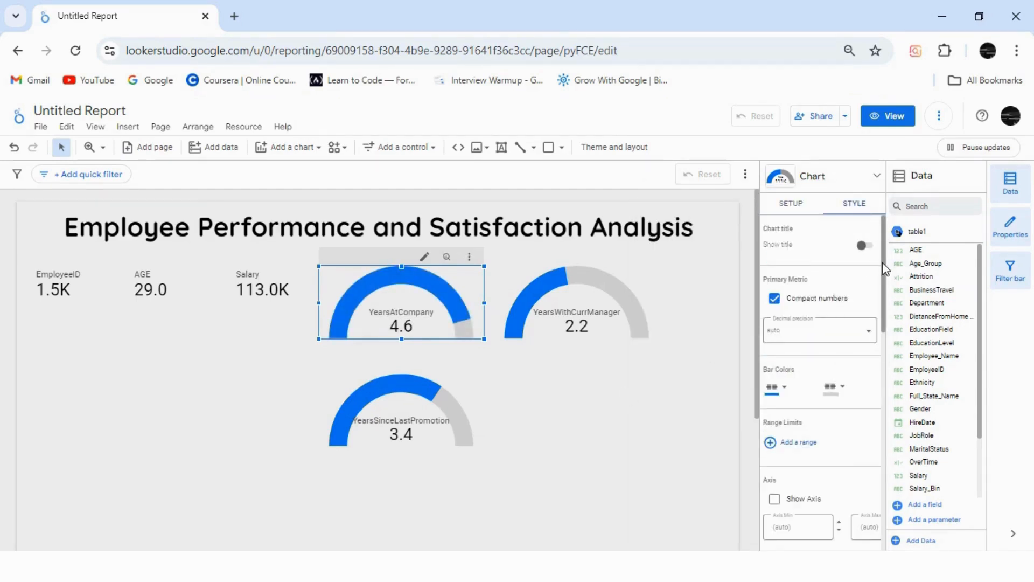
scroll(881, 310, "down", 5)
scroll(877, 348, "down", 5)
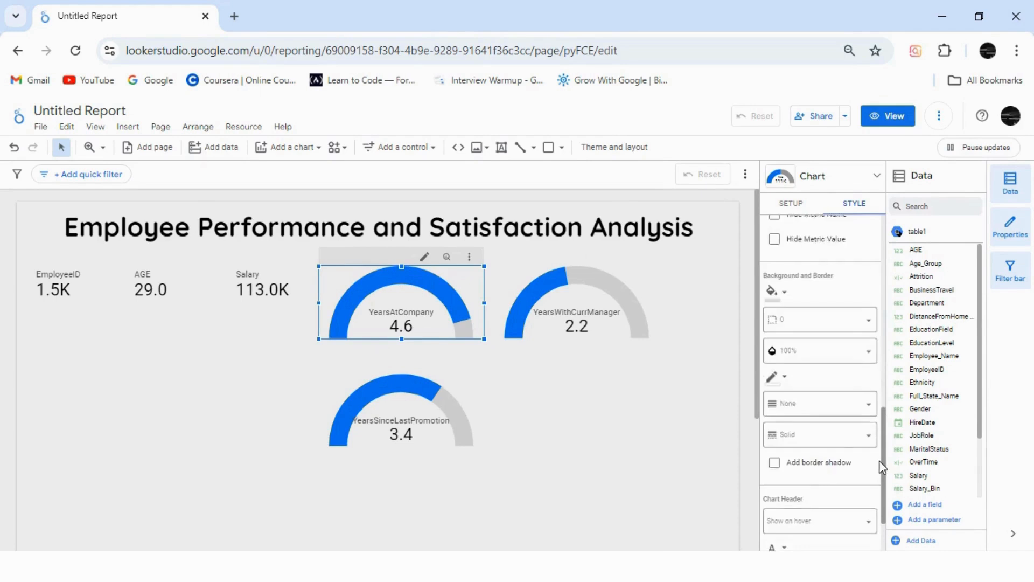
left_click_drag(881, 414, 875, 332)
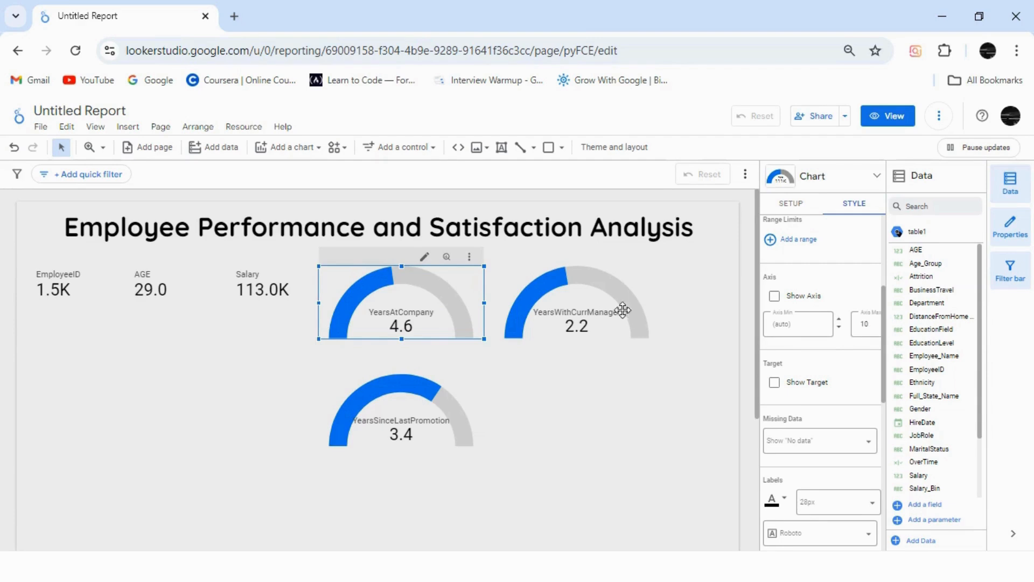
Step: Check the highest YearsWithCurrManager value by temporarily using Max aggregation on its gauge, and restore Average
left_click(593, 310)
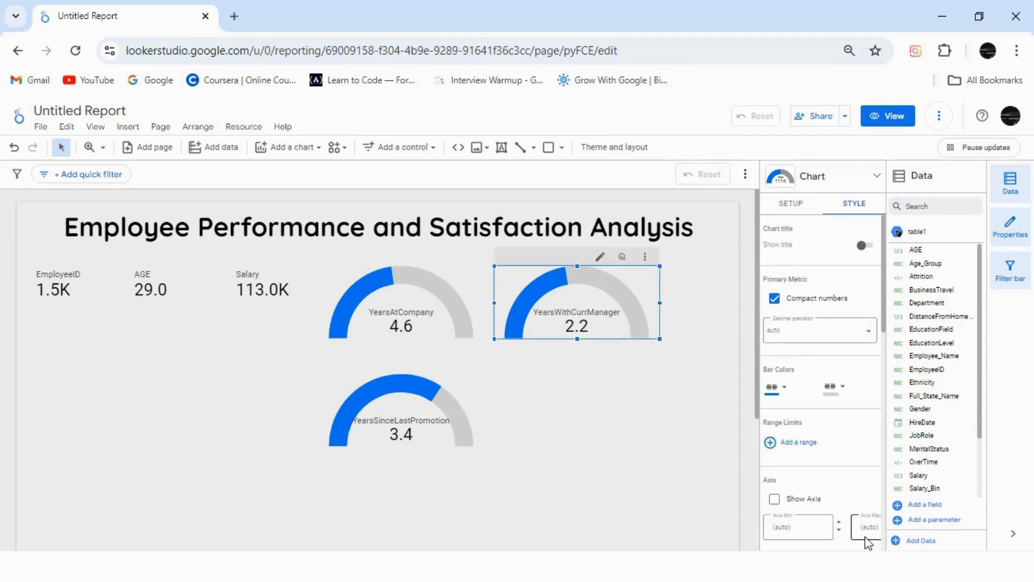
left_click(794, 208)
left_click(772, 352)
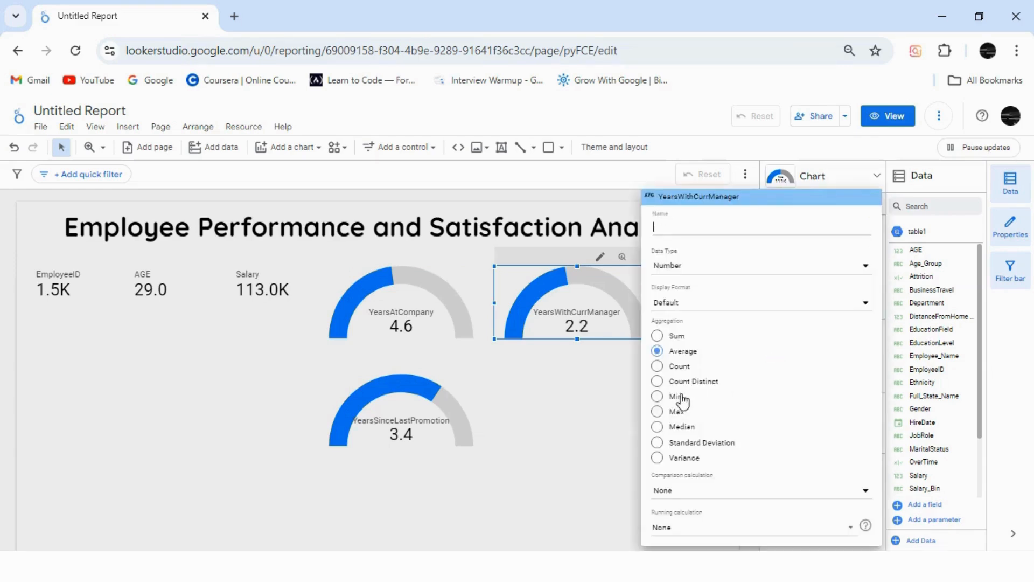
left_click(657, 411)
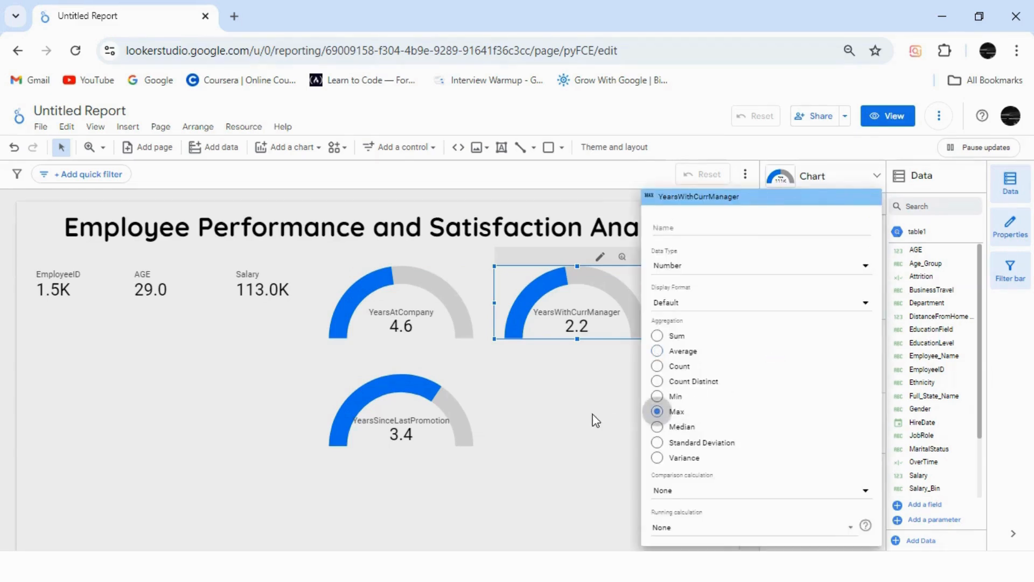
left_click(594, 418)
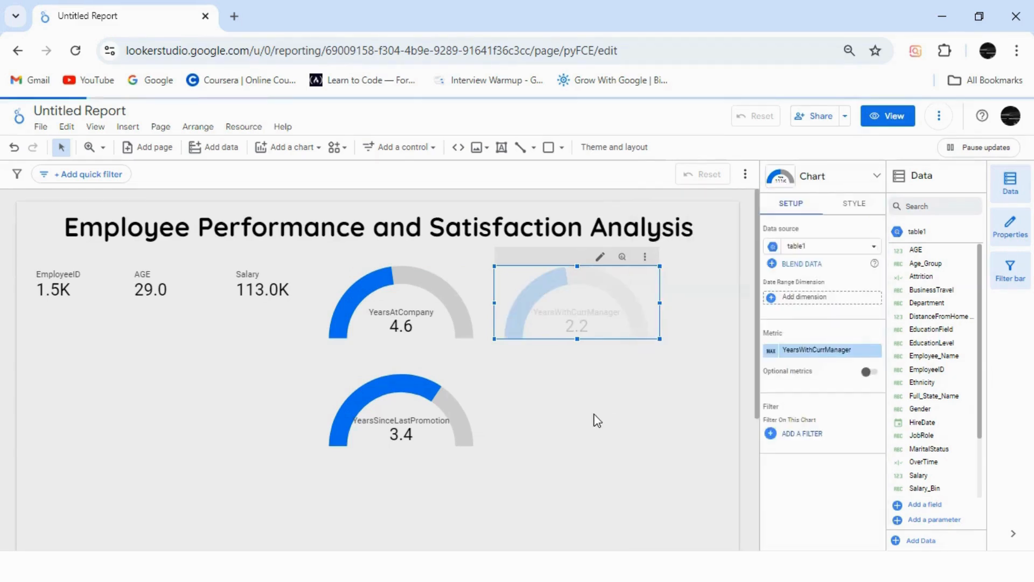
left_click(772, 353)
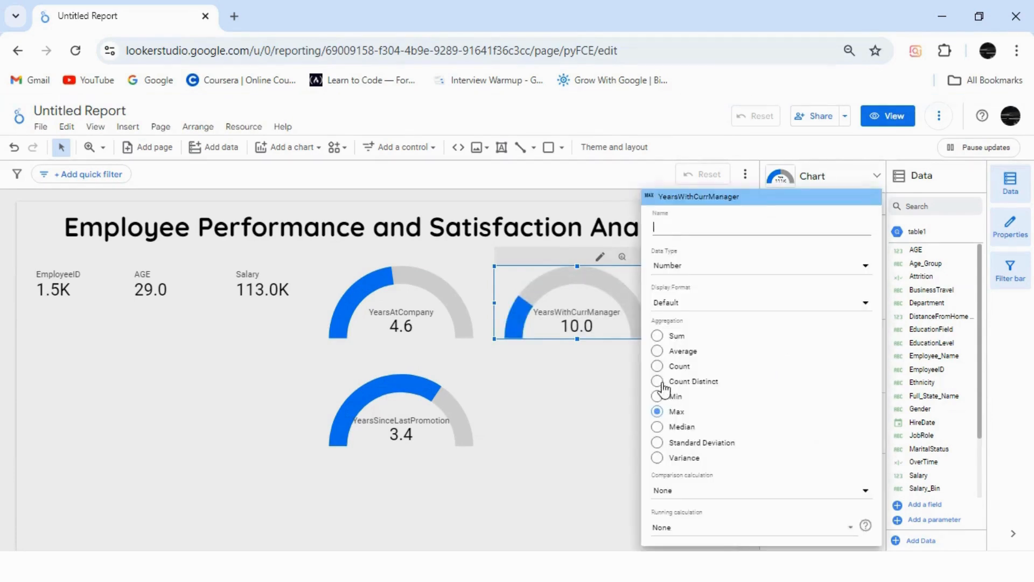
left_click(657, 351)
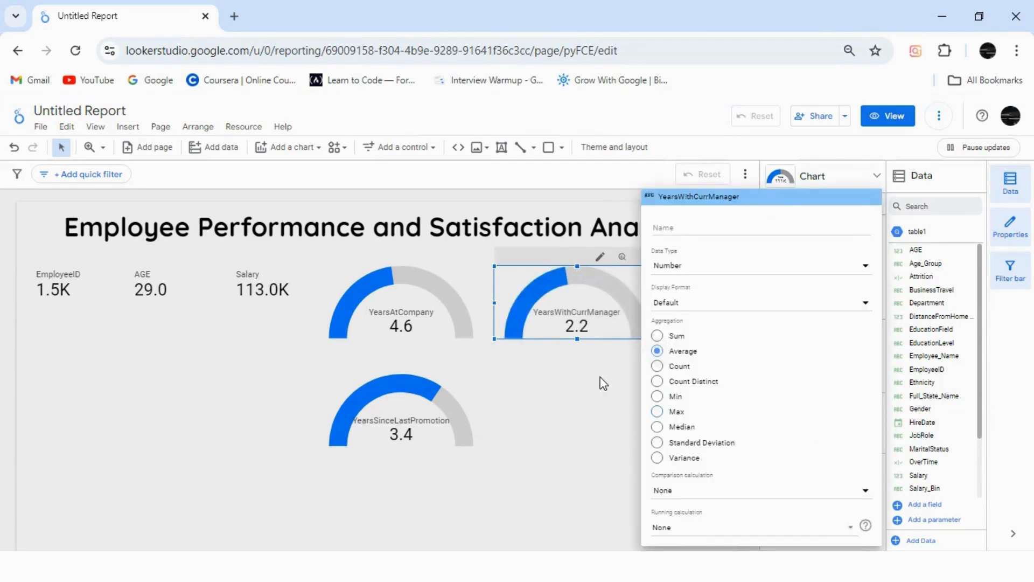
left_click(602, 383)
Step: Set the YearsWithCurrManager gauge's axis maximum to 10
left_click(857, 216)
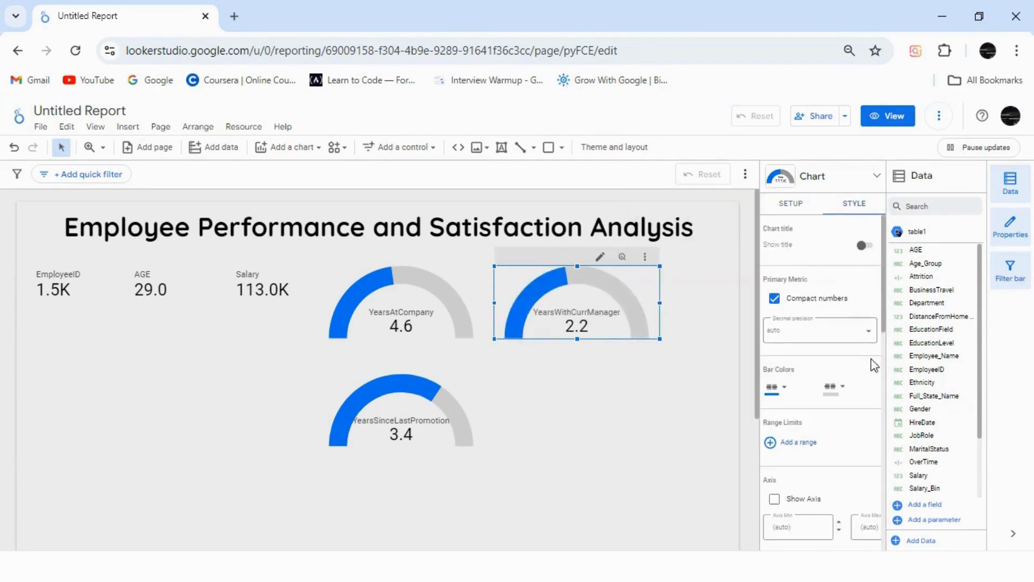
left_click_drag(884, 329, 884, 447)
scroll(884, 447, "up", 3)
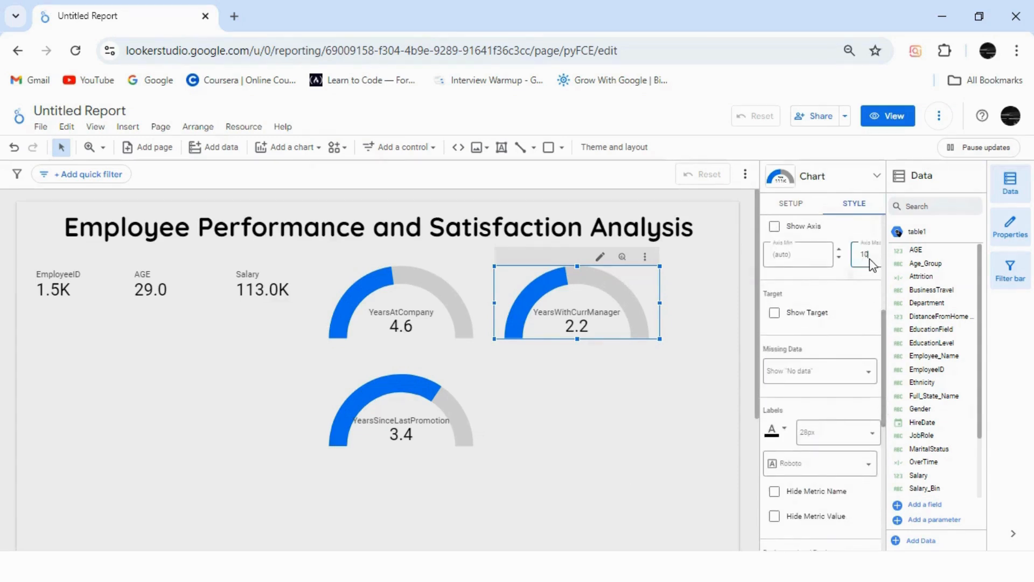
Step: Check the highest YearsSinceLastPromotion value by temporarily using Max aggregation on its gauge, and restore Average
left_click(410, 423)
left_click(797, 205)
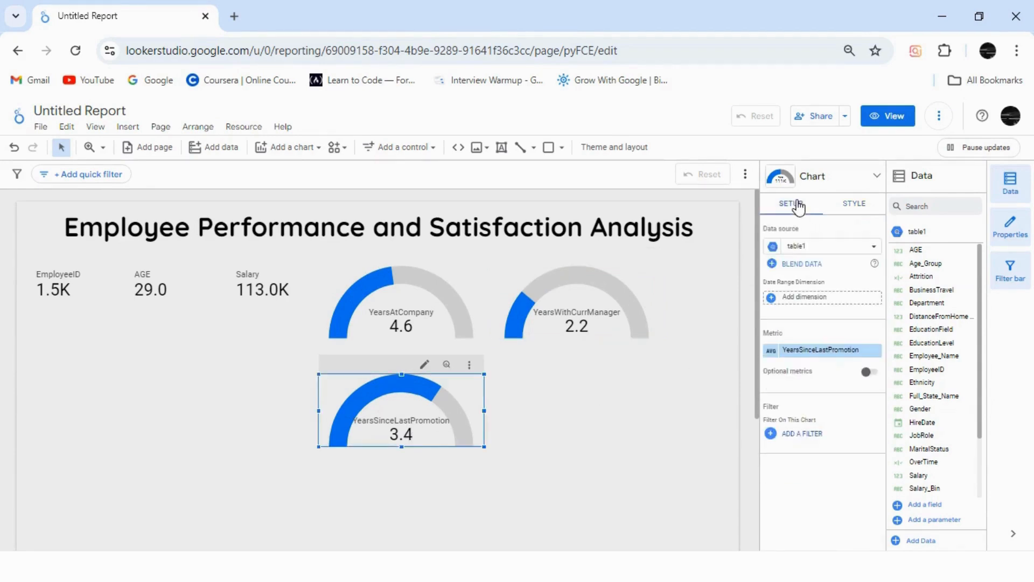
left_click(771, 350)
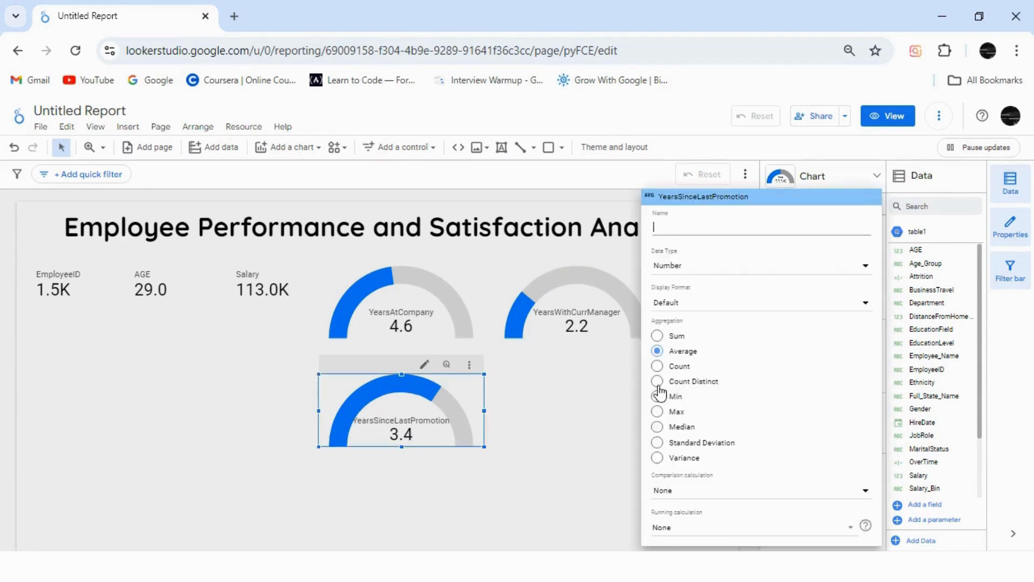
left_click(658, 411)
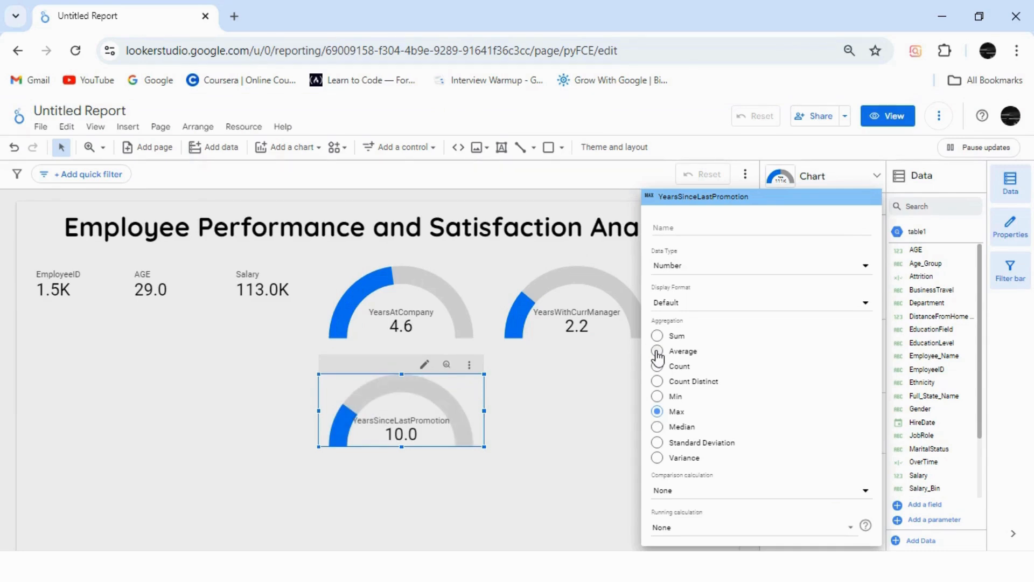
left_click(657, 352)
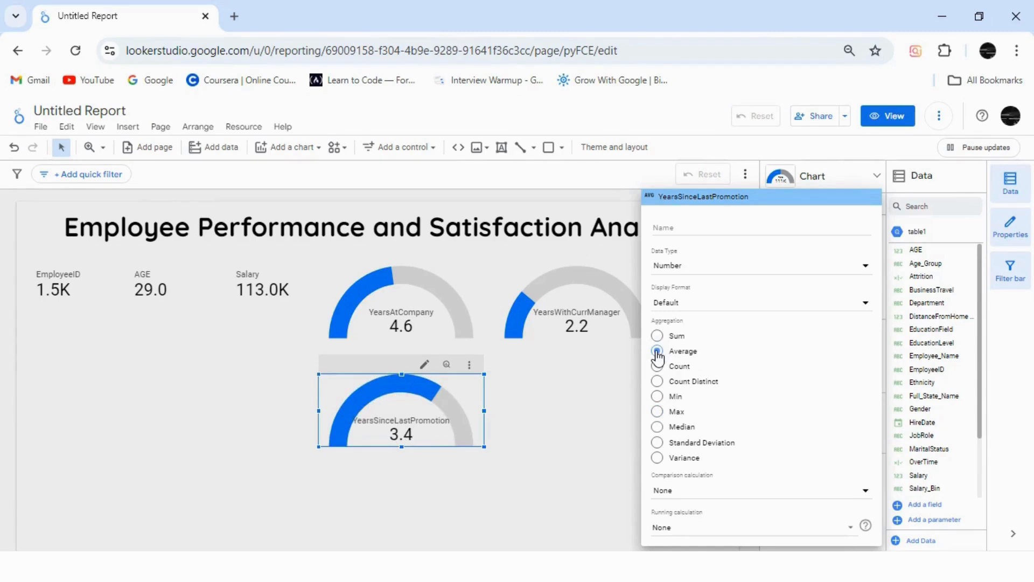
left_click(628, 377)
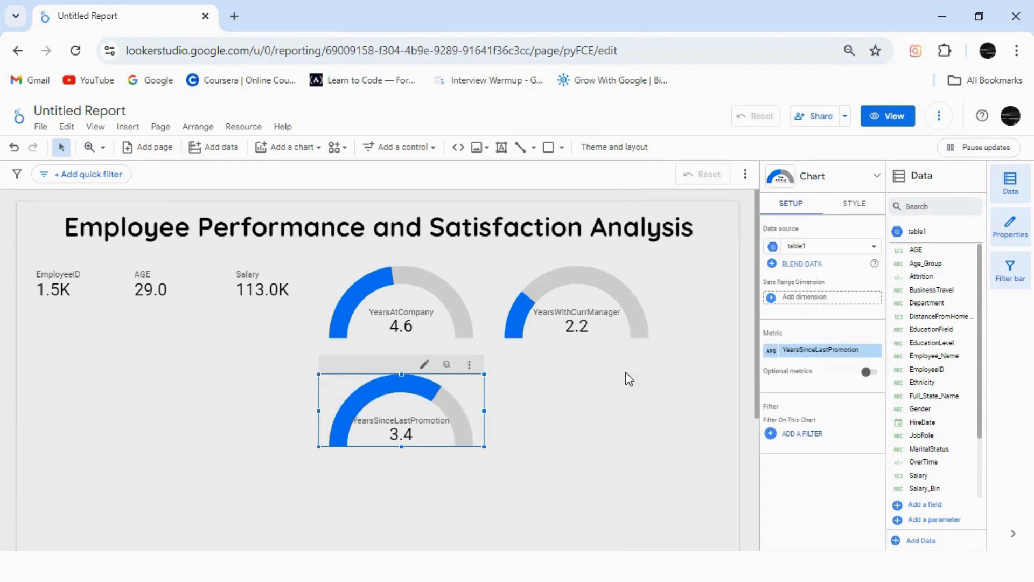
Step: Set an axis maximum for the YearsSinceLastPromotion gauge
left_click(862, 208)
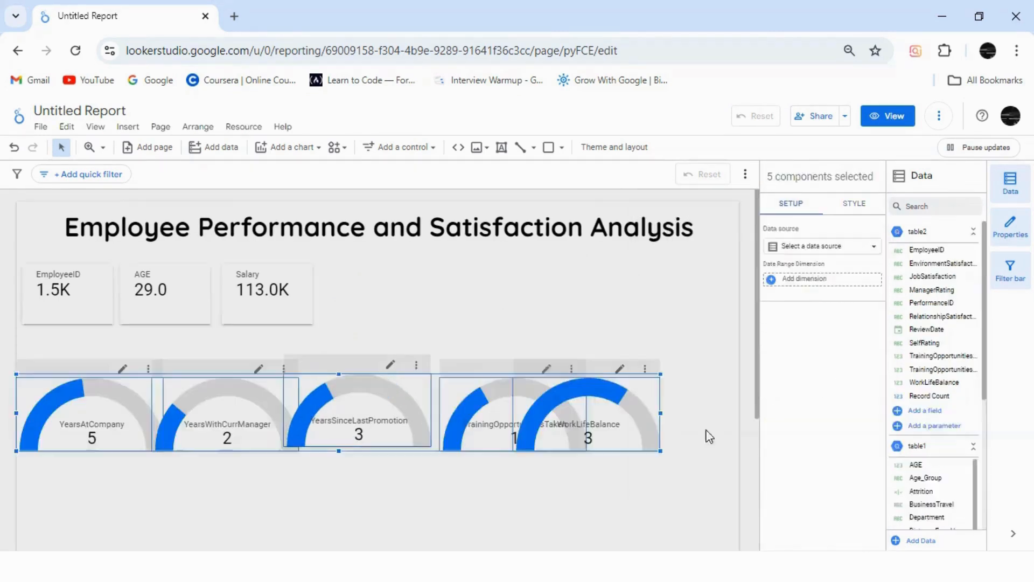
left_click(707, 435)
Step: Place the WorkLifeBalance gauge at the canvas's right edge and distribute all five gauges evenly in the horizontal direction
left_click_drag(620, 425, 677, 430)
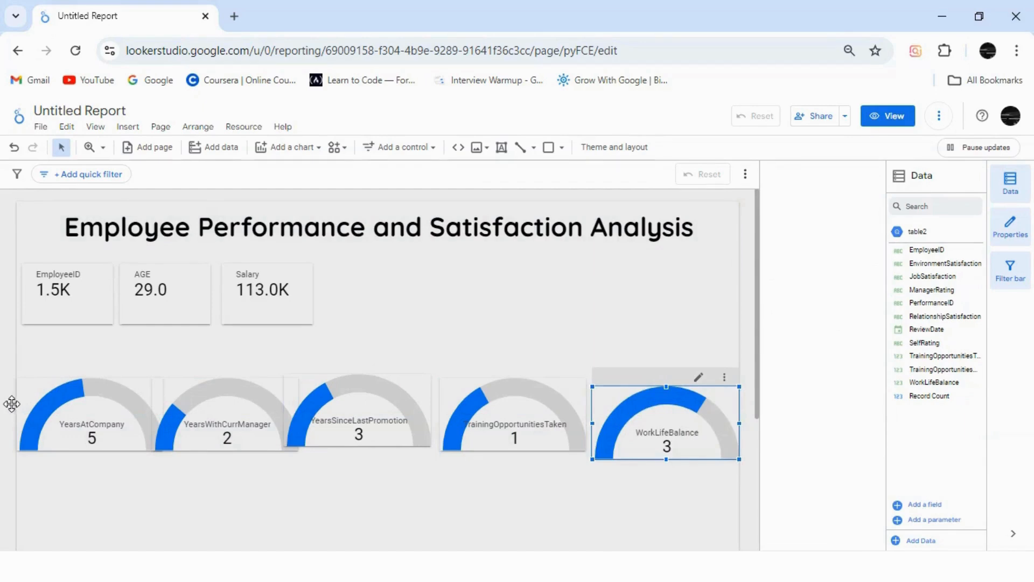
left_click(655, 428, "ctrl")
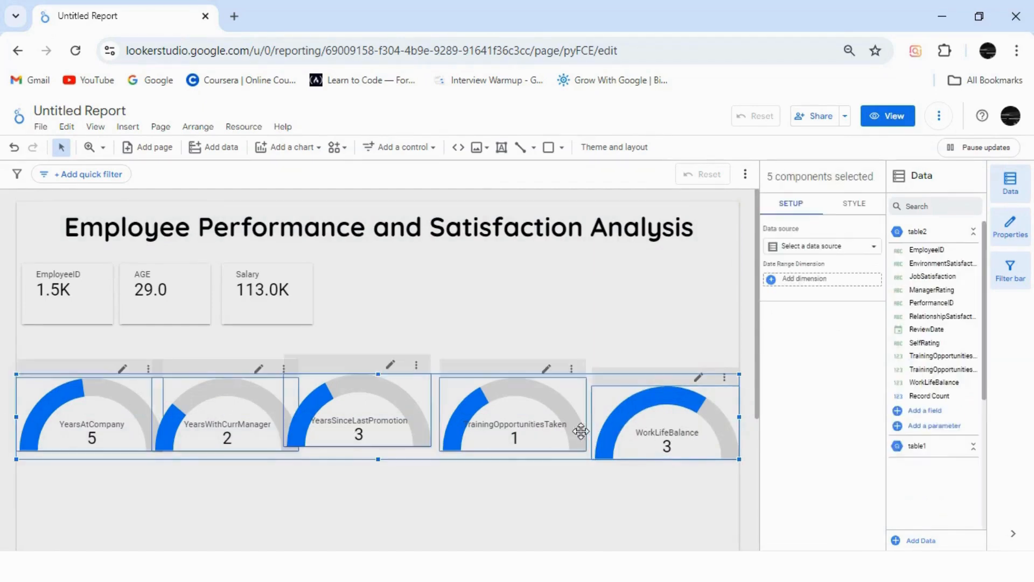
right_click(429, 411)
mouse_move(463, 394)
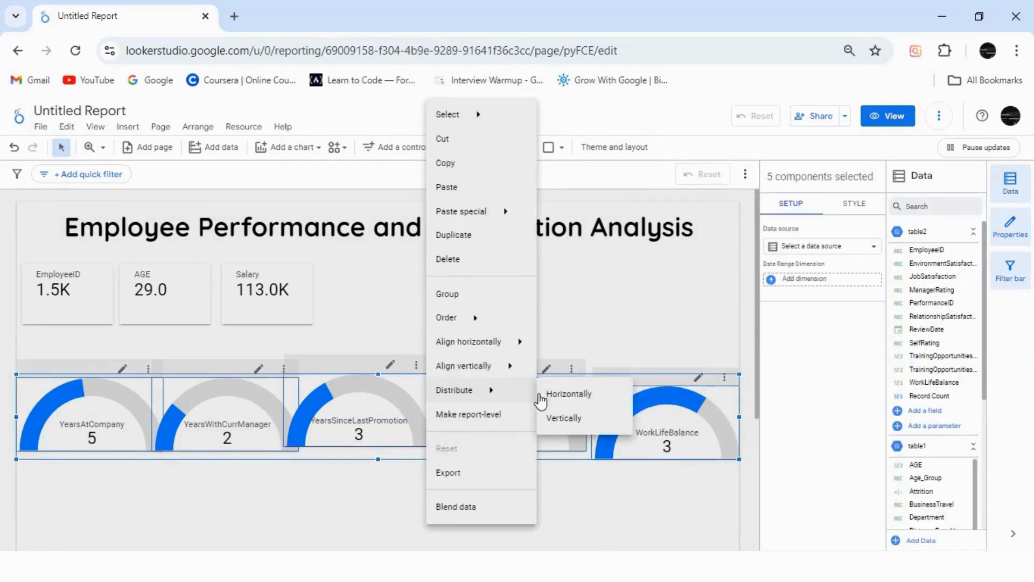
left_click(566, 402)
Step: Align the five gauges to their top edges, and shift the YearsSinceLastPromotion gauge slightly up and to the right
right_click(416, 409)
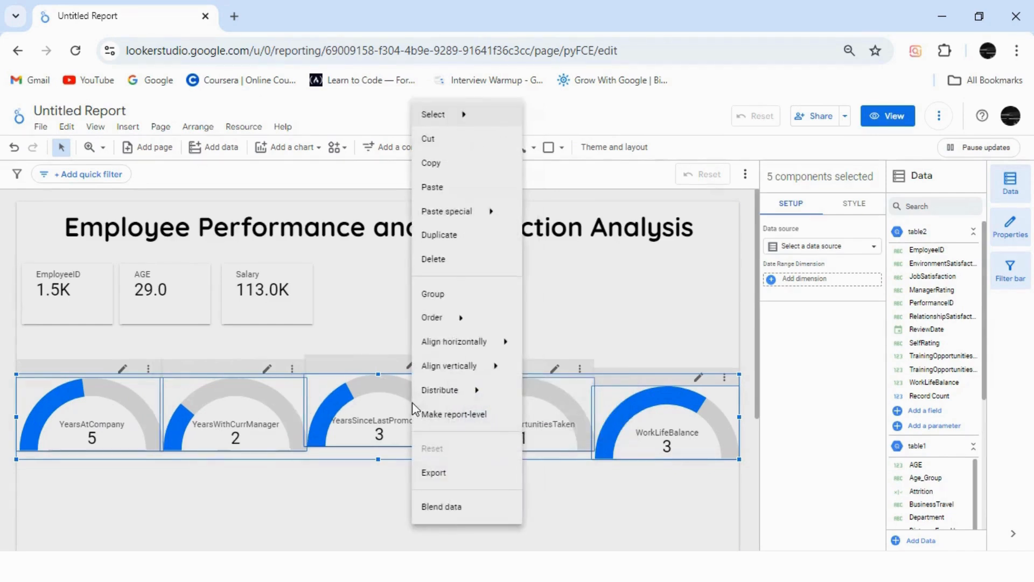
mouse_move(450, 366)
left_click(554, 376)
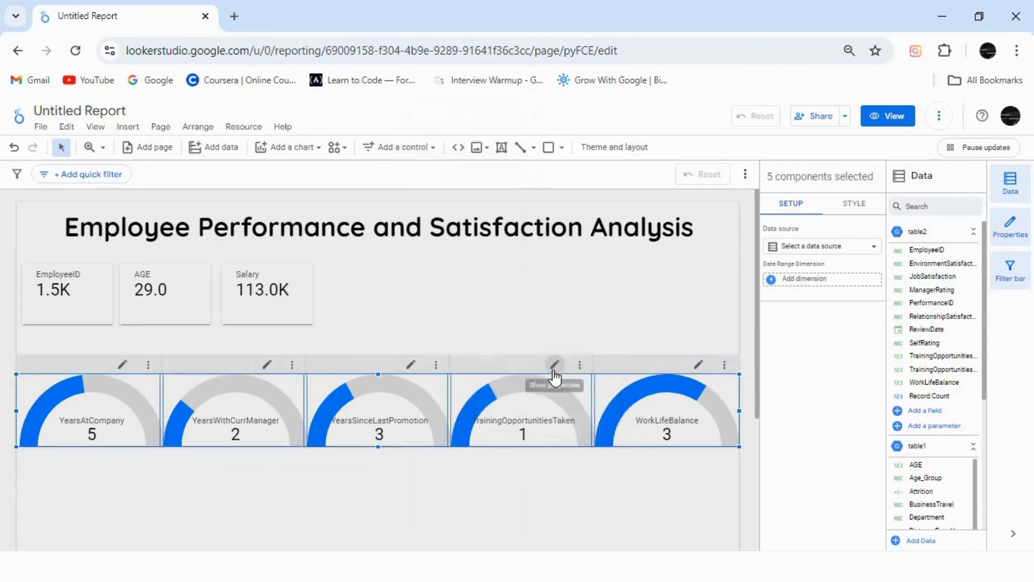
left_click(335, 481)
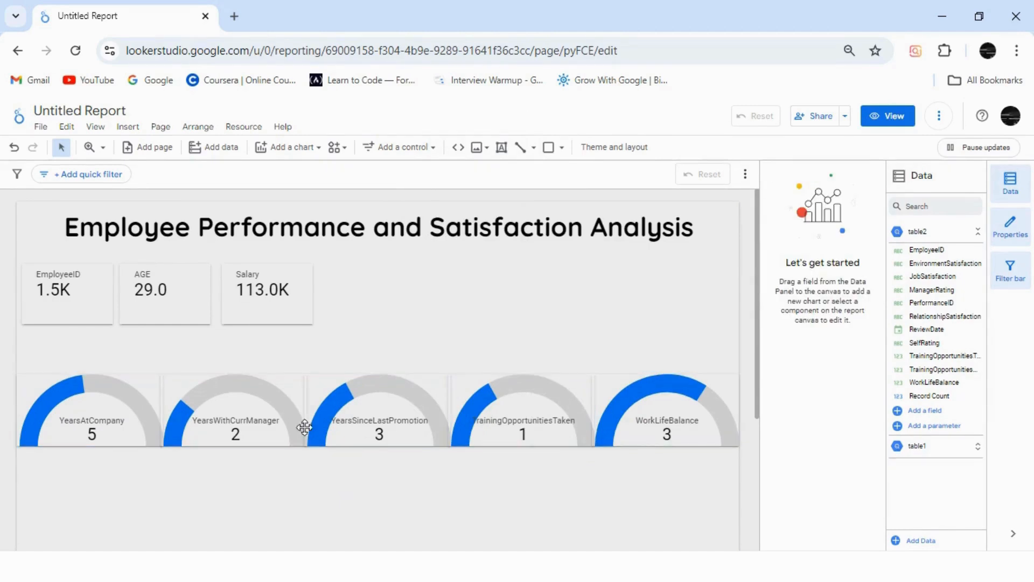
mouse_move(347, 411)
left_mouse_down()
mouse_move(363, 397)
mouse_move(350, 408)
left_mouse_up()
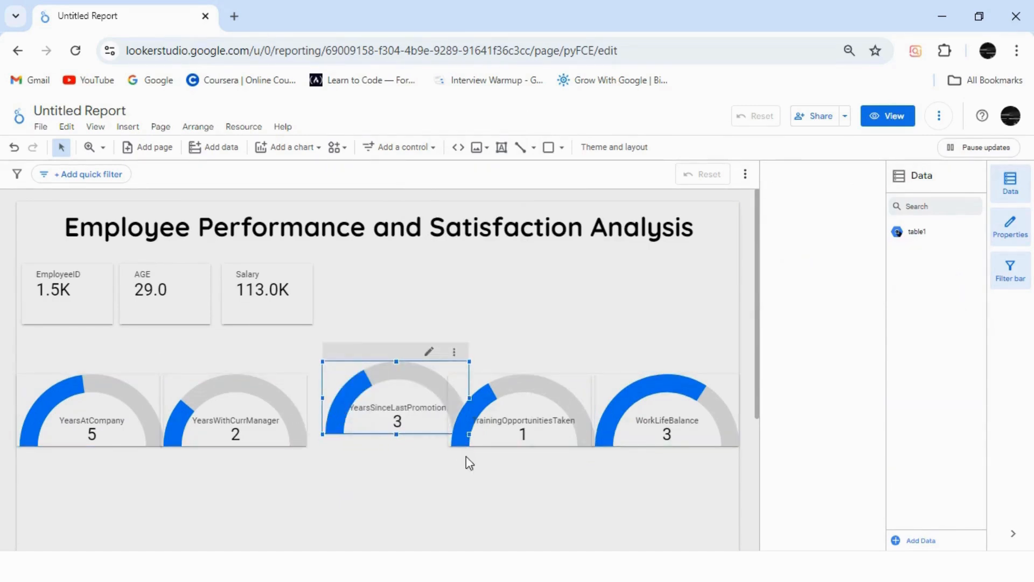
Step: Set the report's canvas width to 1300 px
left_click(623, 154)
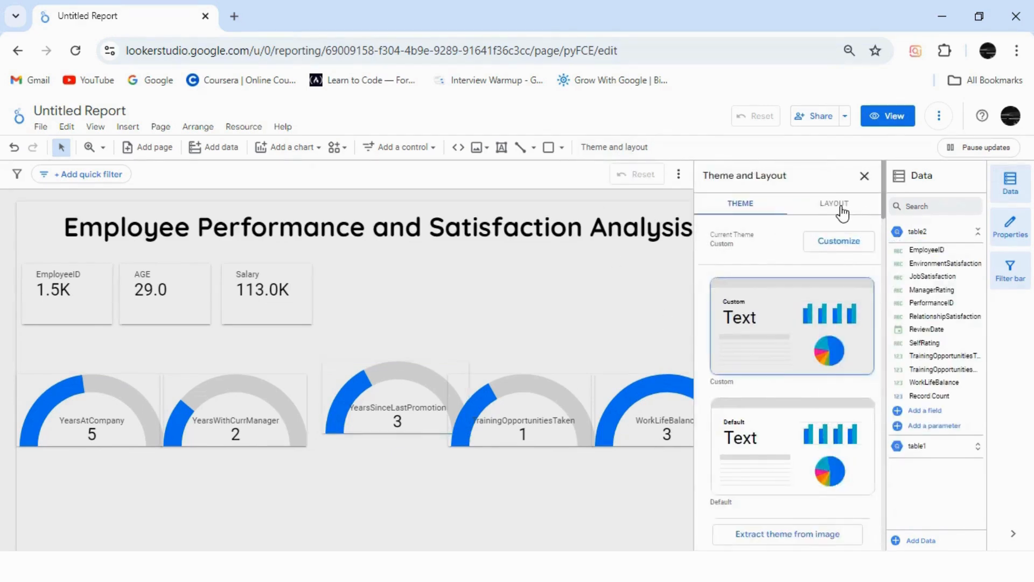
left_click(844, 211)
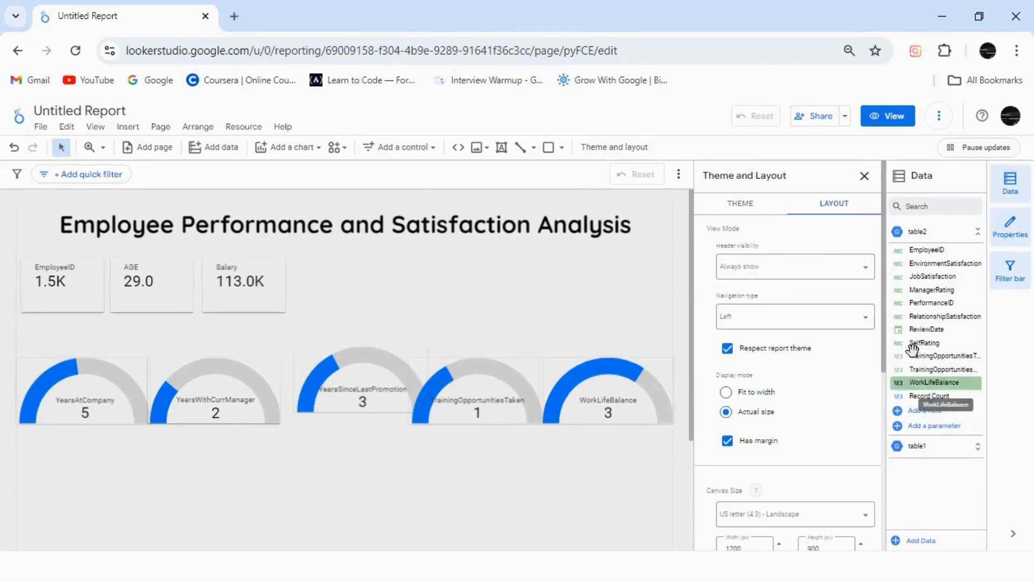
scroll(872, 388, "down", 1)
double_click(749, 492)
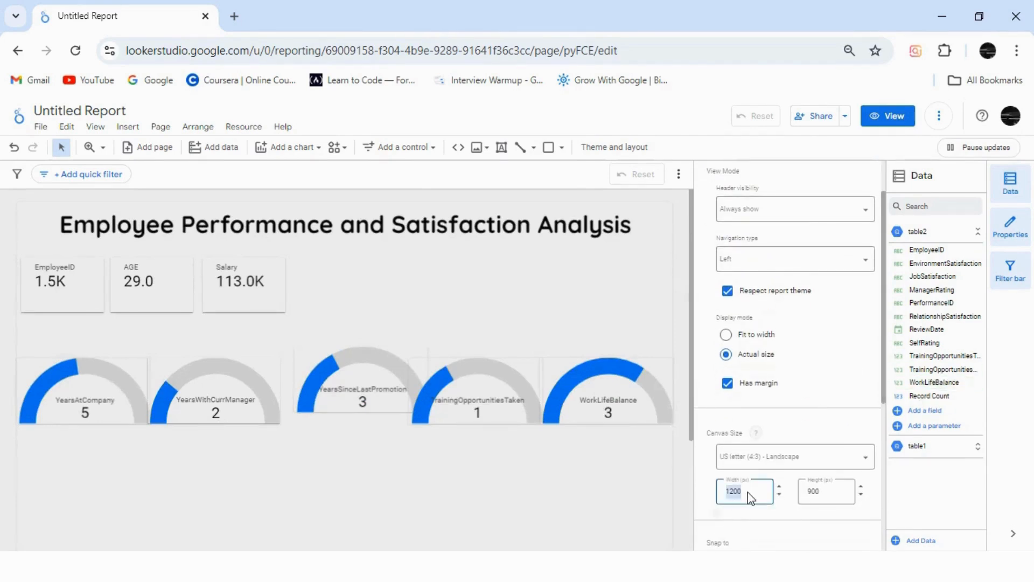
type("1300")
key("Return")
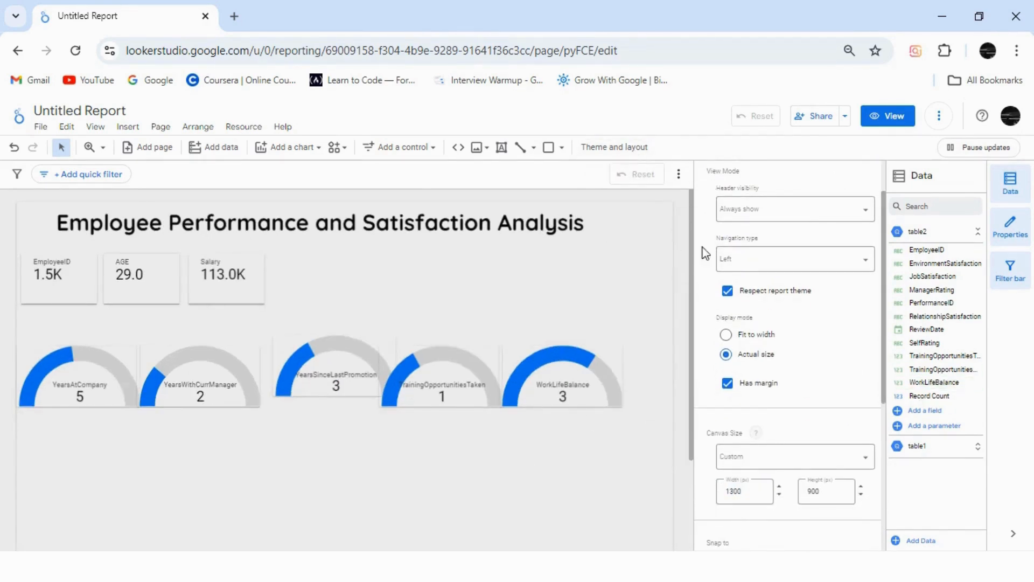
left_click(634, 268)
left_click_drag(711, 403, 92, 393)
left_click(291, 491)
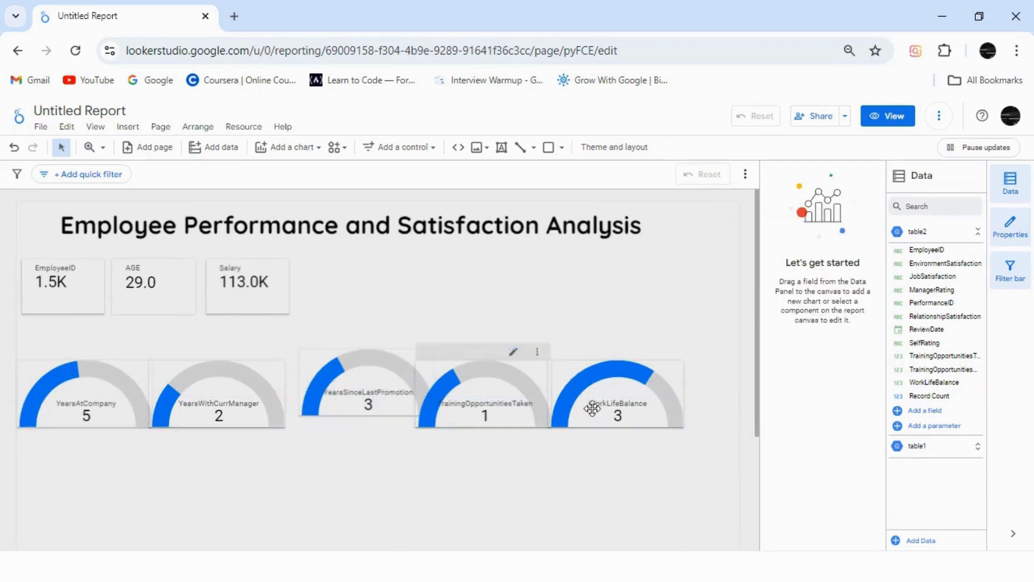
Step: Move the WorkLifeBalance gauge to the widened canvas's right edge and distribute the five gauges horizontally across the row
left_click_drag(599, 406, 651, 407)
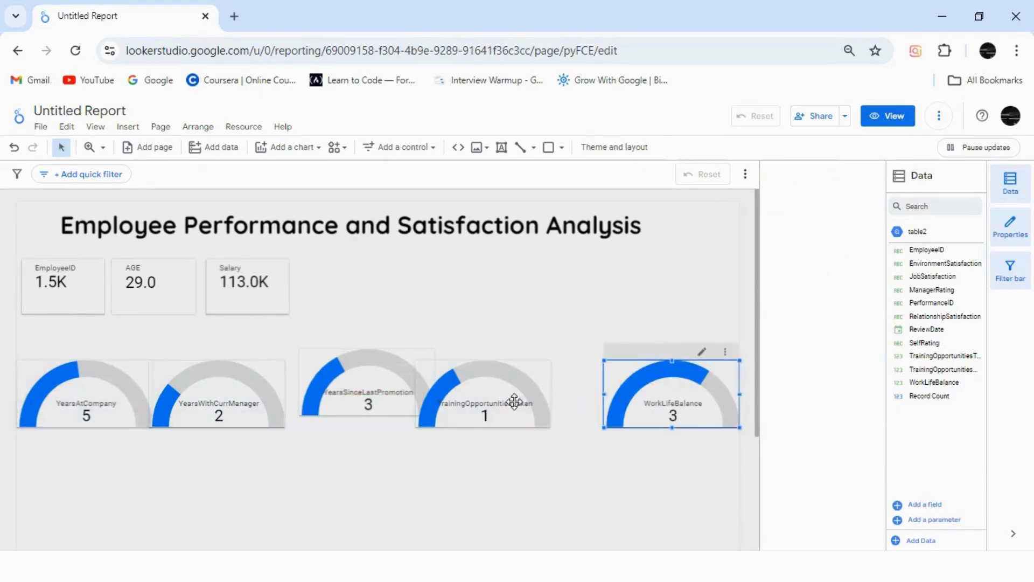
left_click(631, 390, "ctrl")
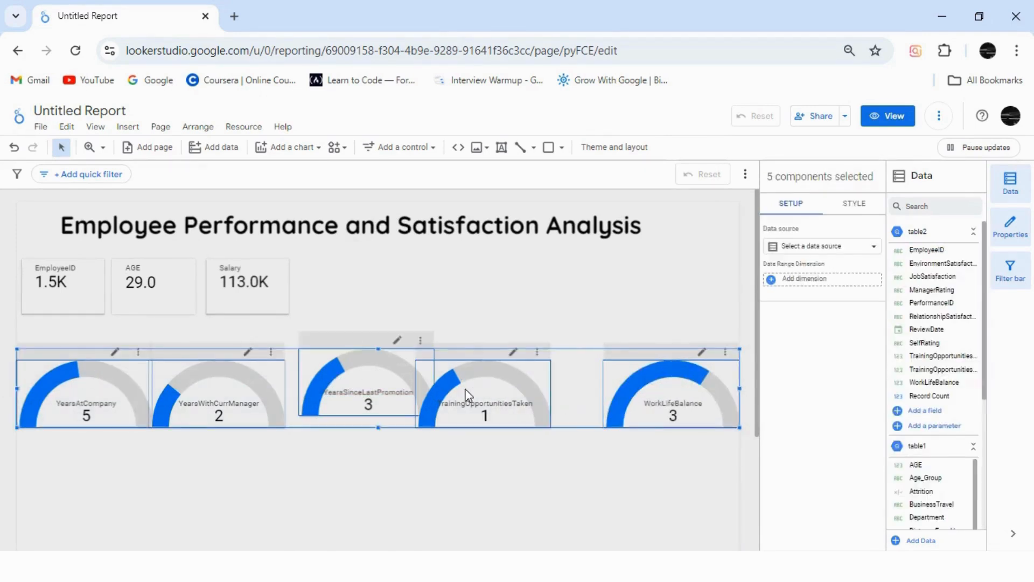
right_click(465, 388)
mouse_move(506, 390)
left_click(603, 394)
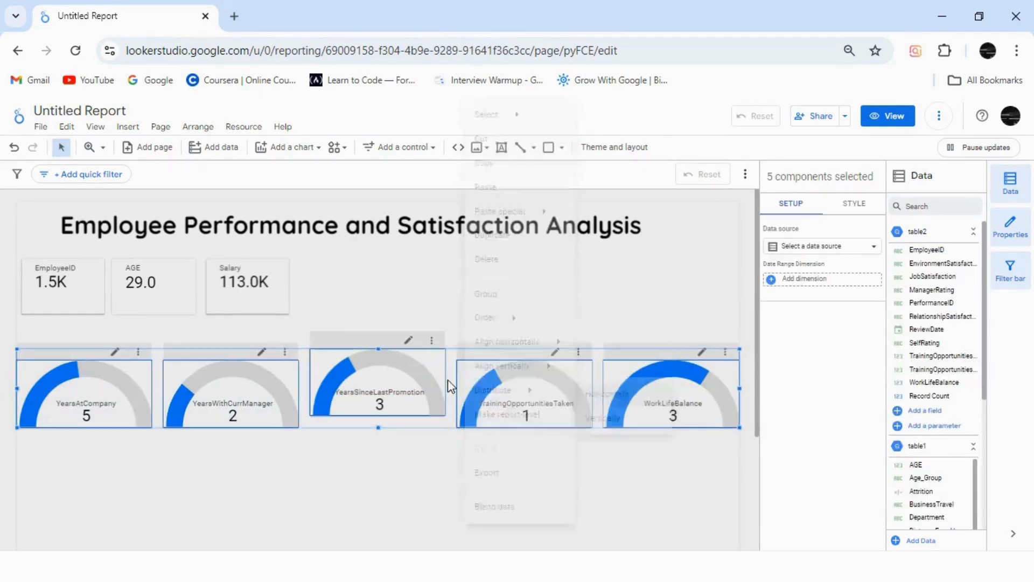
Step: Align the tops of the five gauges and move the whole row up to just beneath the scorecards
right_click(452, 385)
right_click(385, 380)
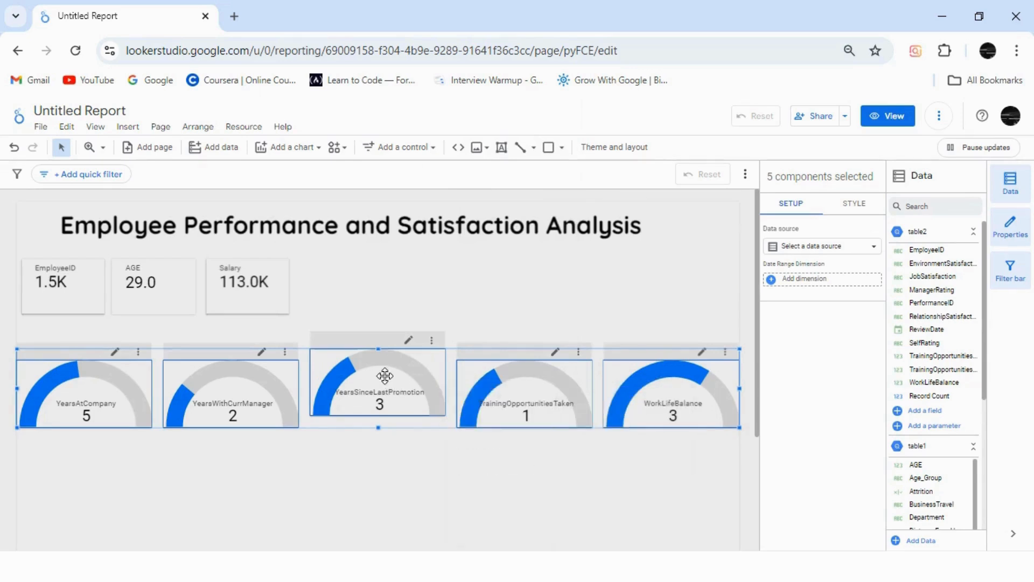
mouse_move(418, 366)
left_click(550, 374)
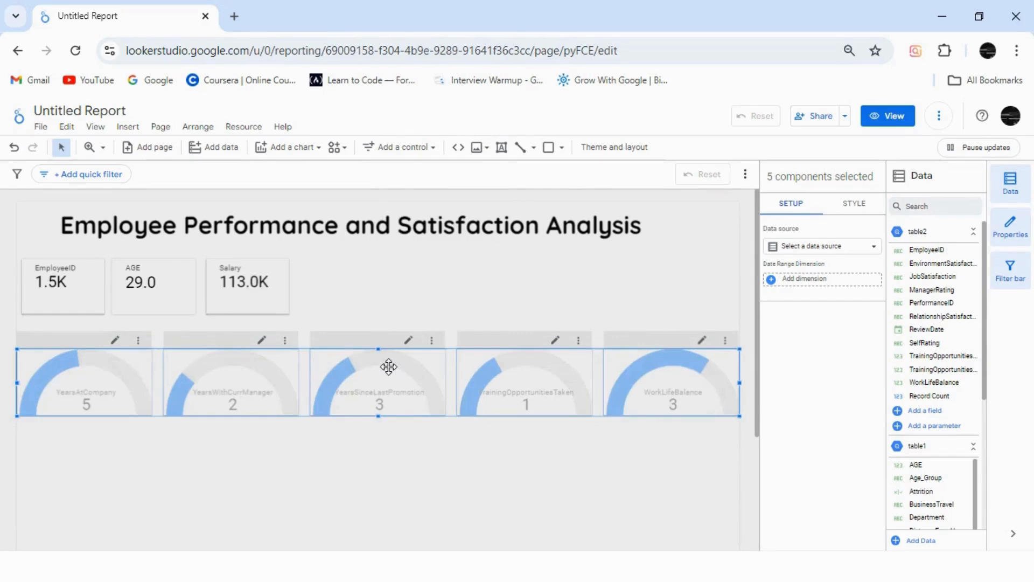
left_click_drag(388, 367, 389, 373)
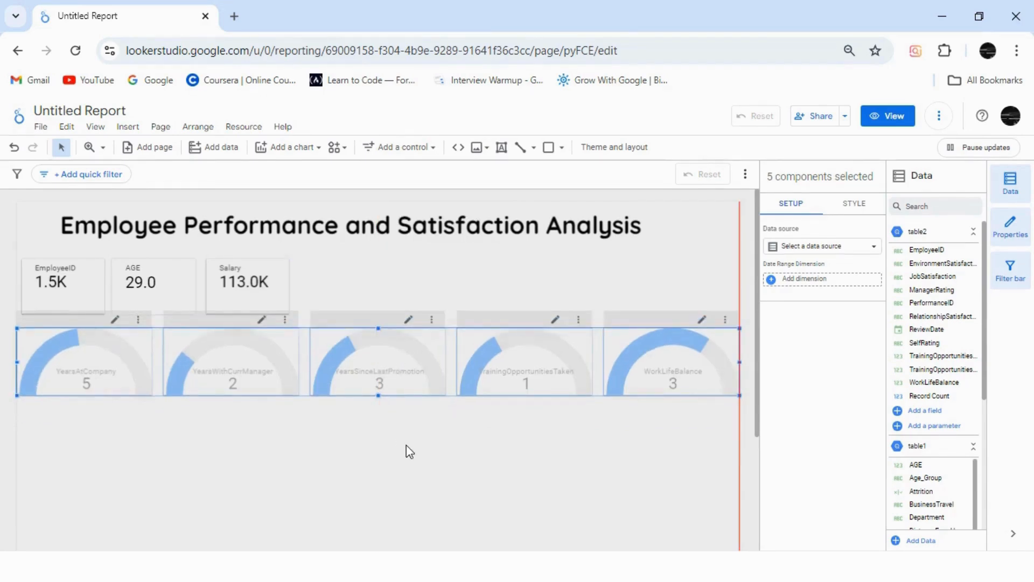
left_click(406, 446)
Step: Switch to the problem statement PDF in Edge, check the Employee Demographics and Job Role Insights questions, and return to the Looker Studio report
mouse_move(385, 566)
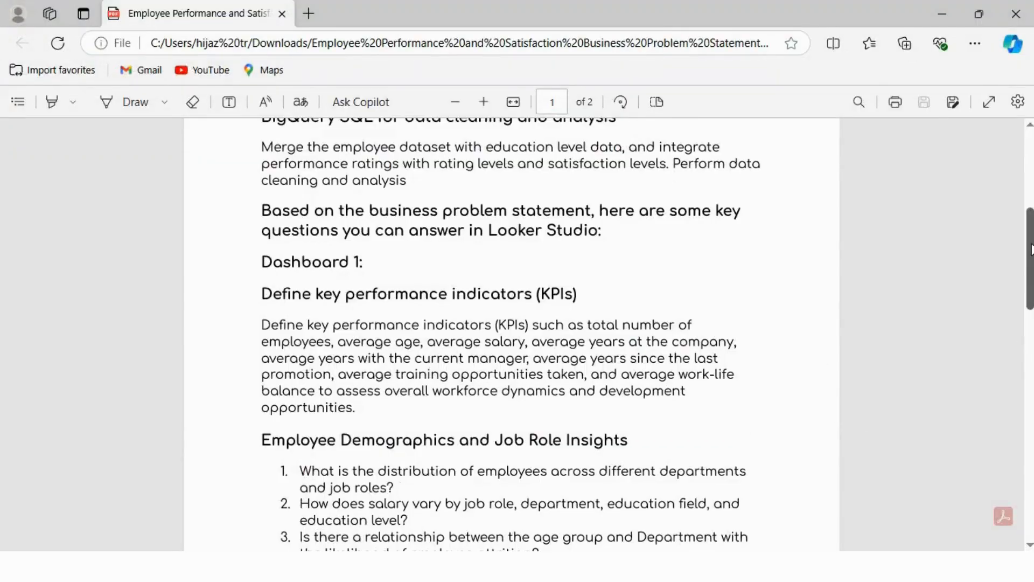
left_click_drag(1032, 250, 1031, 287)
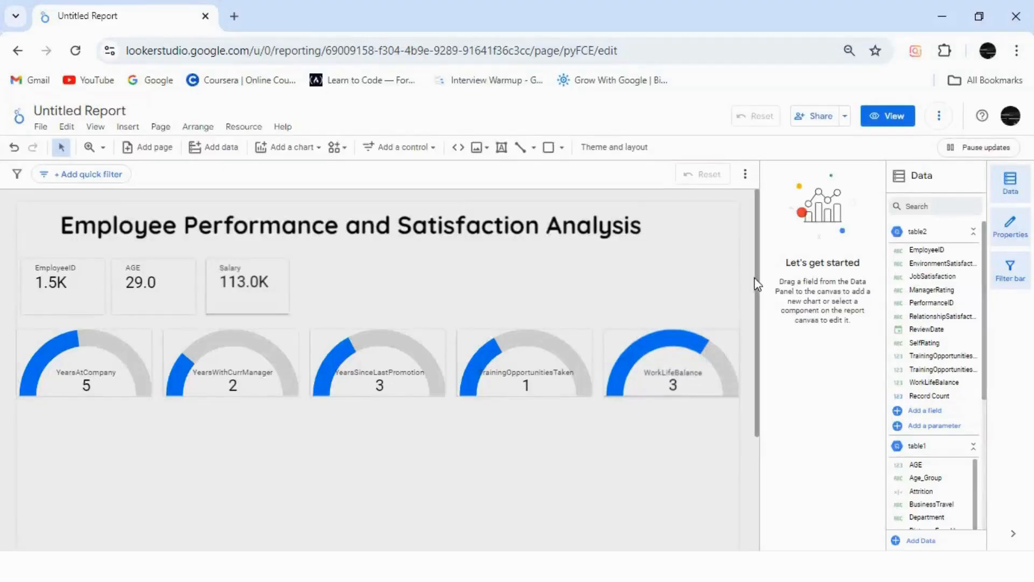
scroll(758, 372, "down", 1)
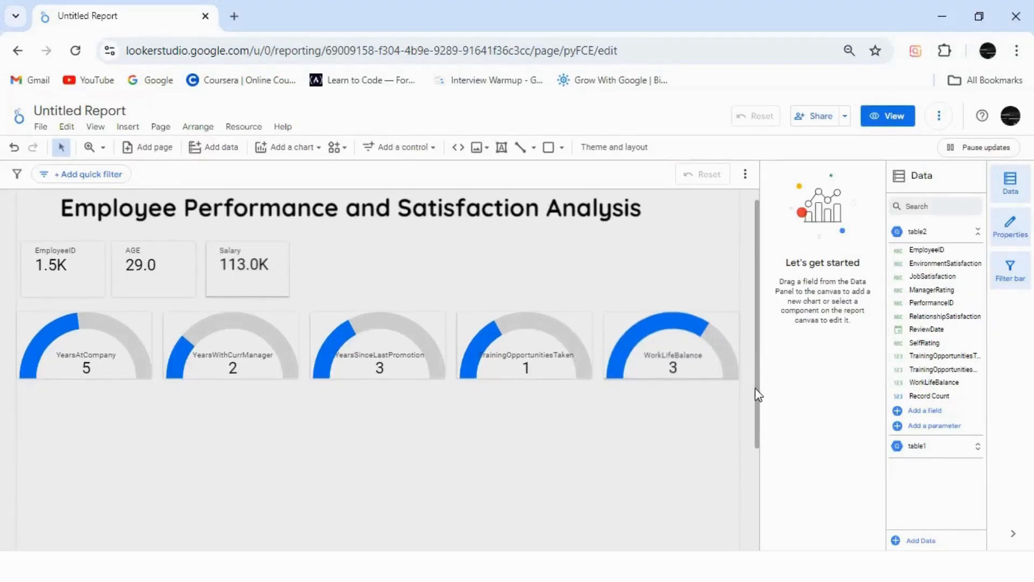
left_click_drag(756, 392, 756, 397)
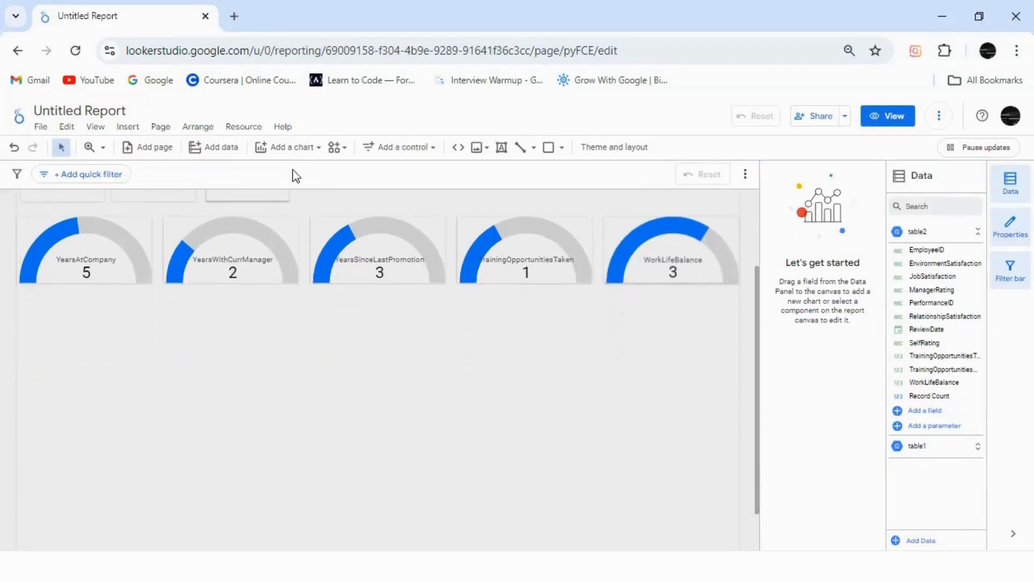
Step: Add a column chart below the gauge row, enlarge it, and place it near the canvas's right edge
left_click(292, 152)
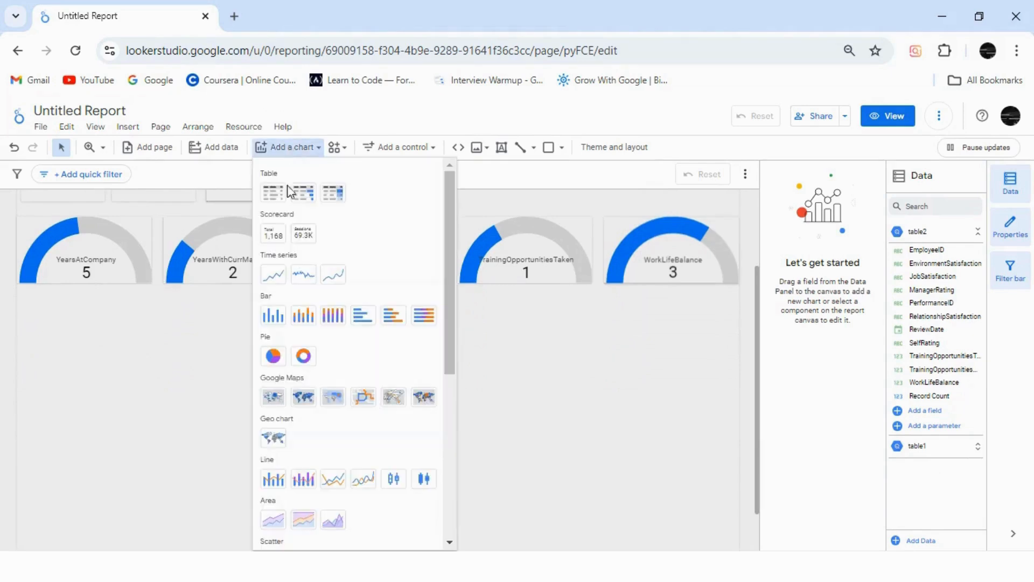
left_click(277, 318)
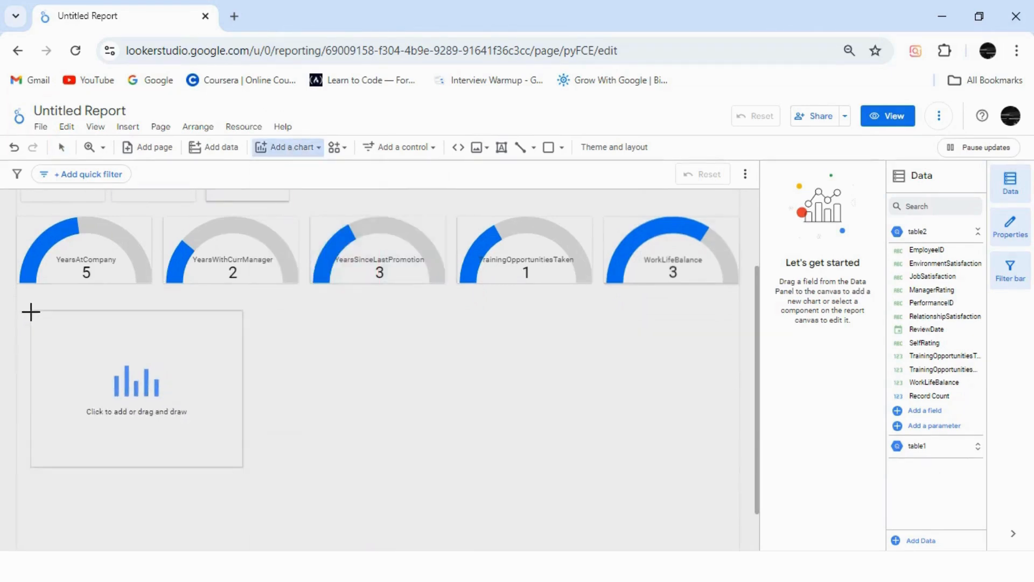
key("Escape")
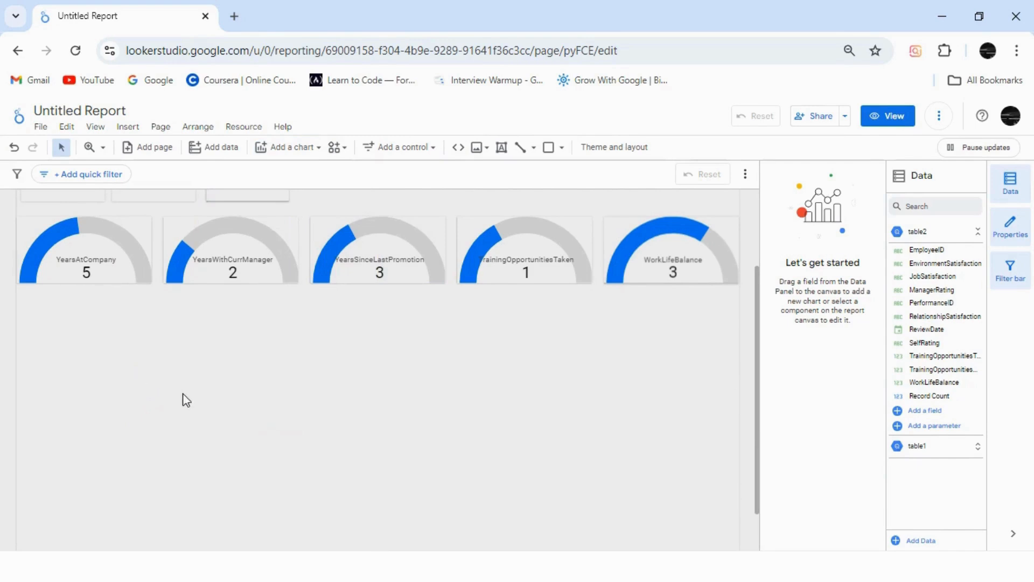
left_click(147, 366)
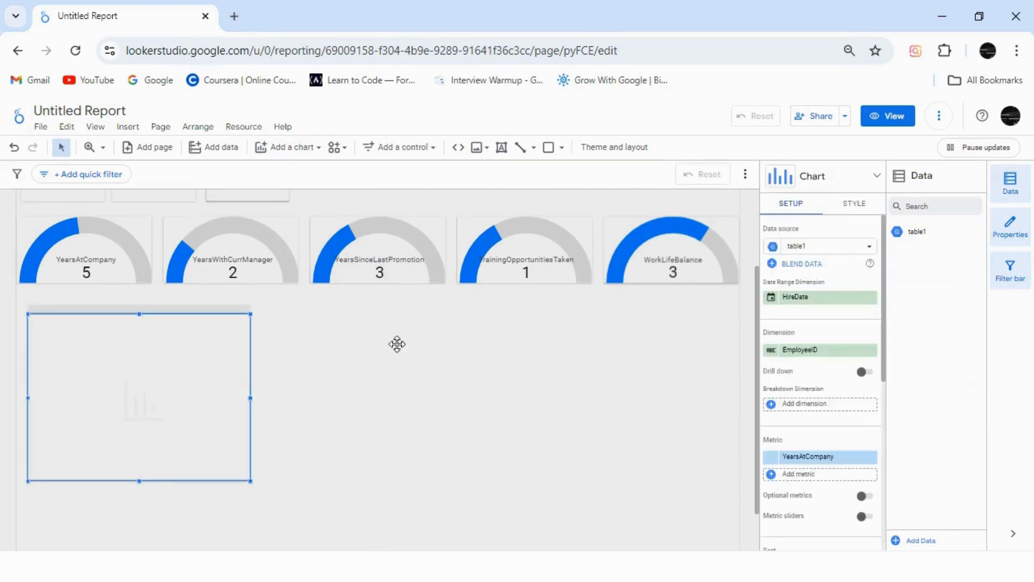
left_click_drag(281, 481, 330, 487)
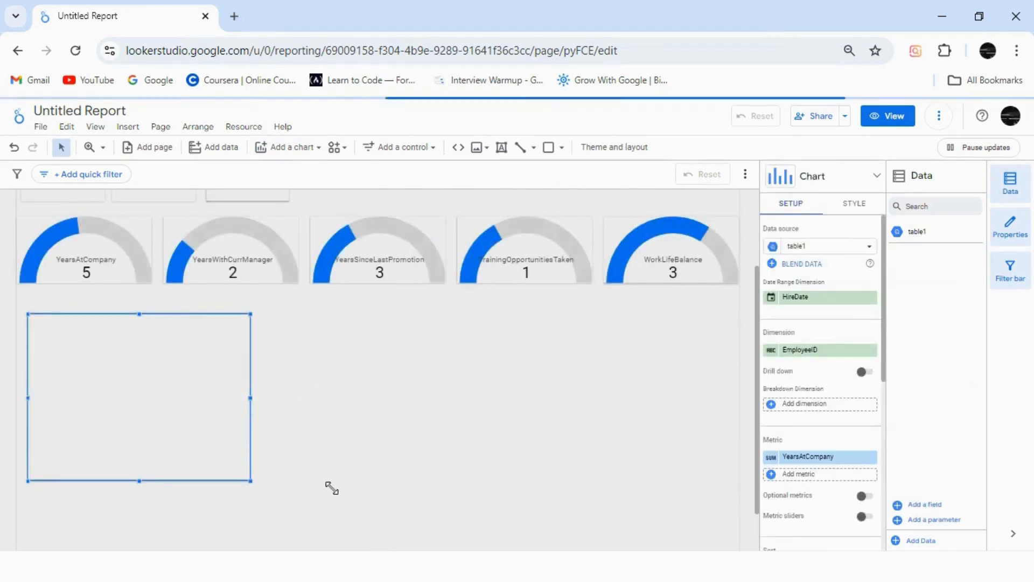
left_click_drag(227, 414, 476, 425)
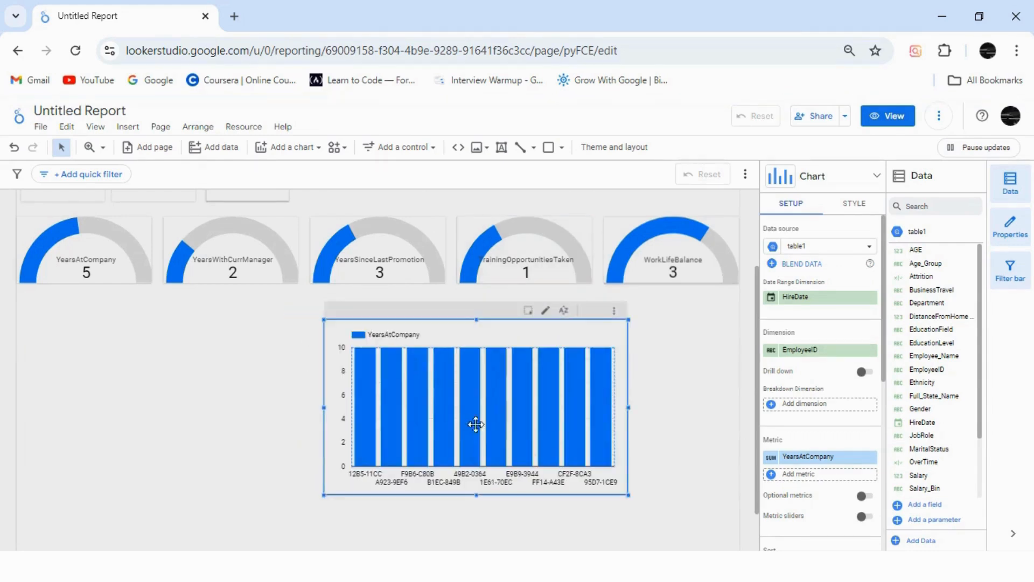
left_click_drag(545, 417, 554, 437)
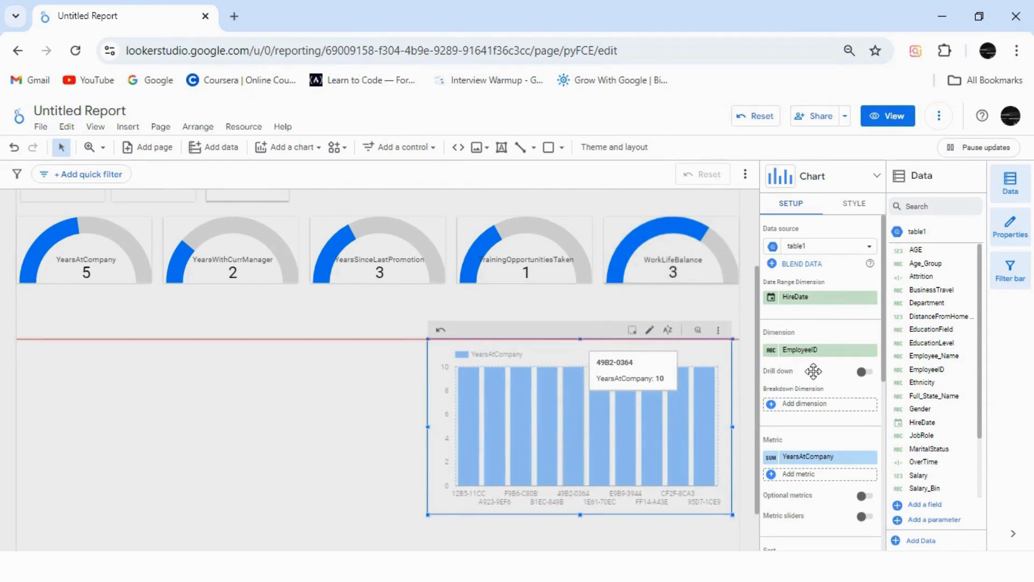
Step: Remove HireDate as the column chart's date range dimension and set its dimension to JobRole
left_click_drag(814, 371, 813, 324)
left_click(870, 297)
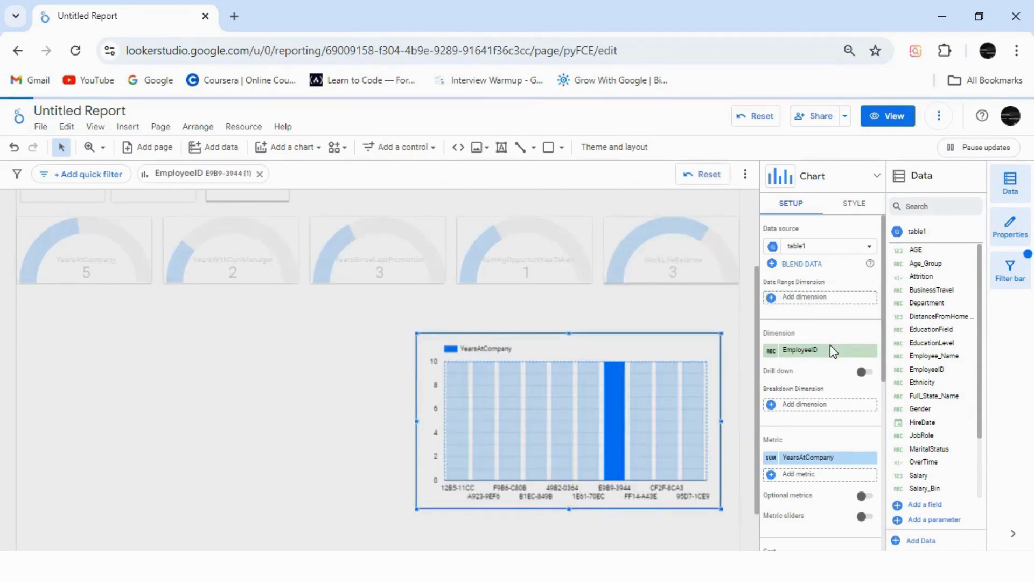
left_click(829, 350)
type("job")
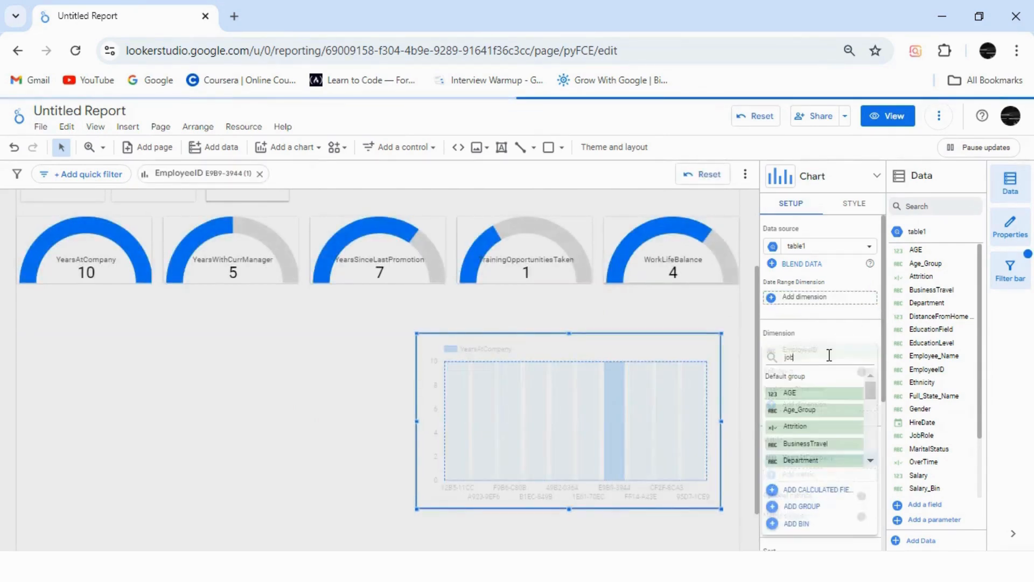
left_click(821, 392)
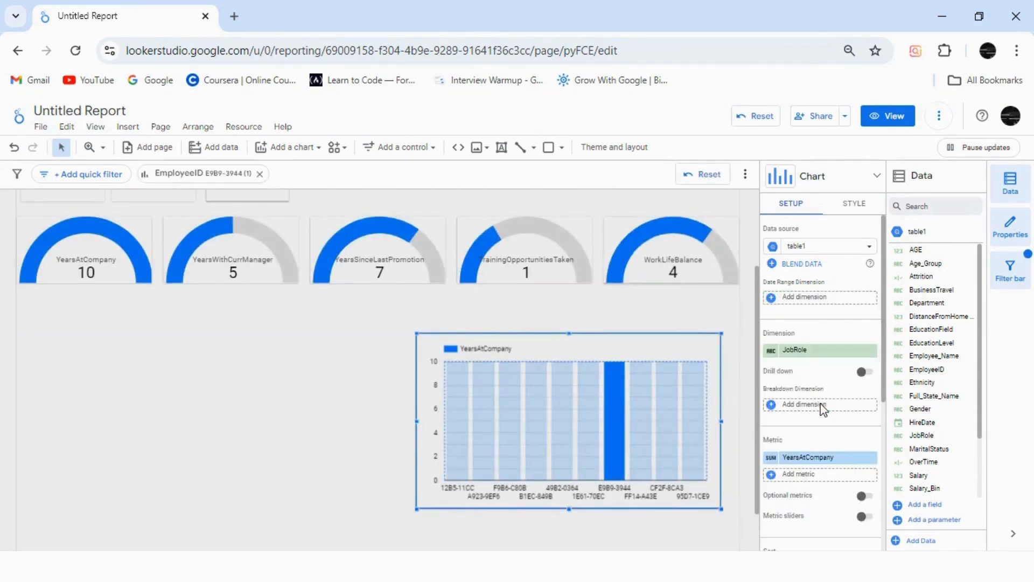
Step: Replace the column chart's YearsAtCompany metric with Record Count
left_click(834, 458)
type("re")
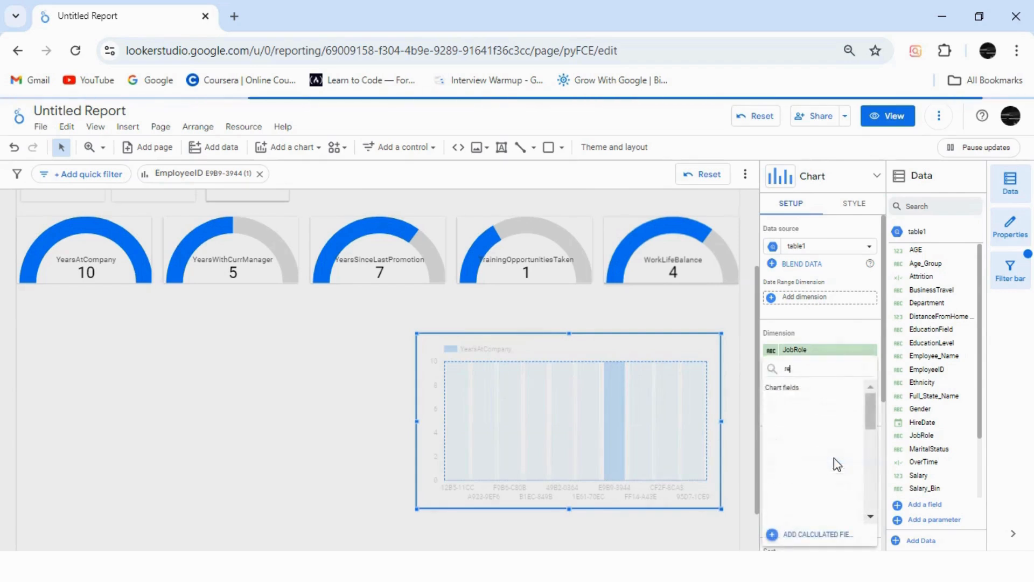
type("c")
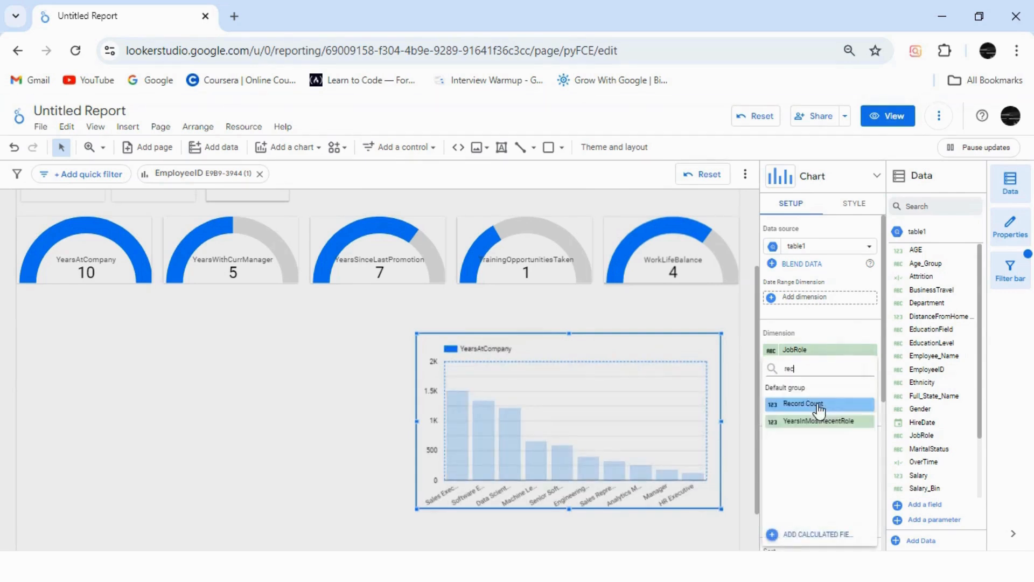
left_click(818, 405)
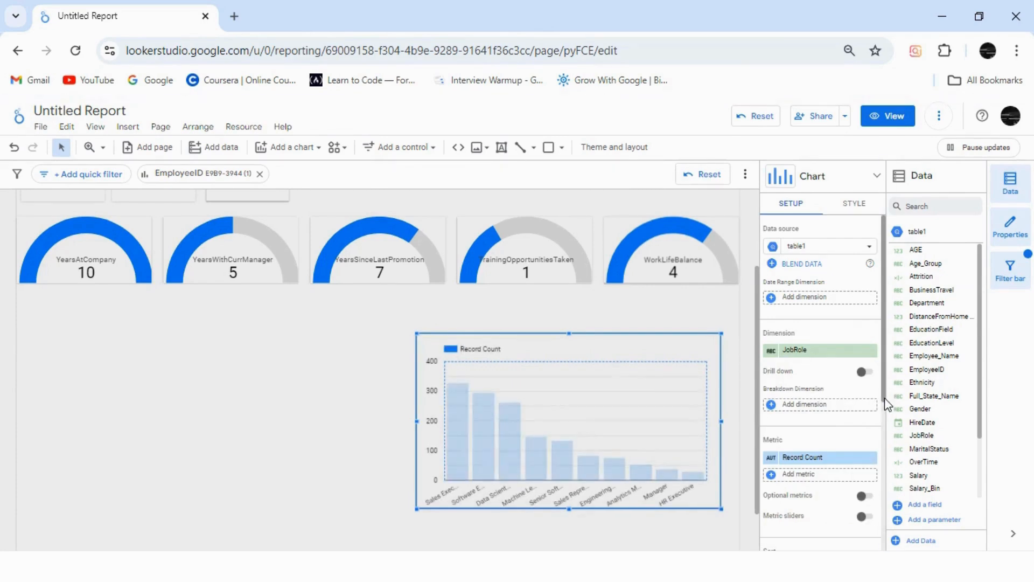
Step: Clear the EmployeeID cross-filter and raise the column chart's number of bars to cover every job role
left_click(259, 174)
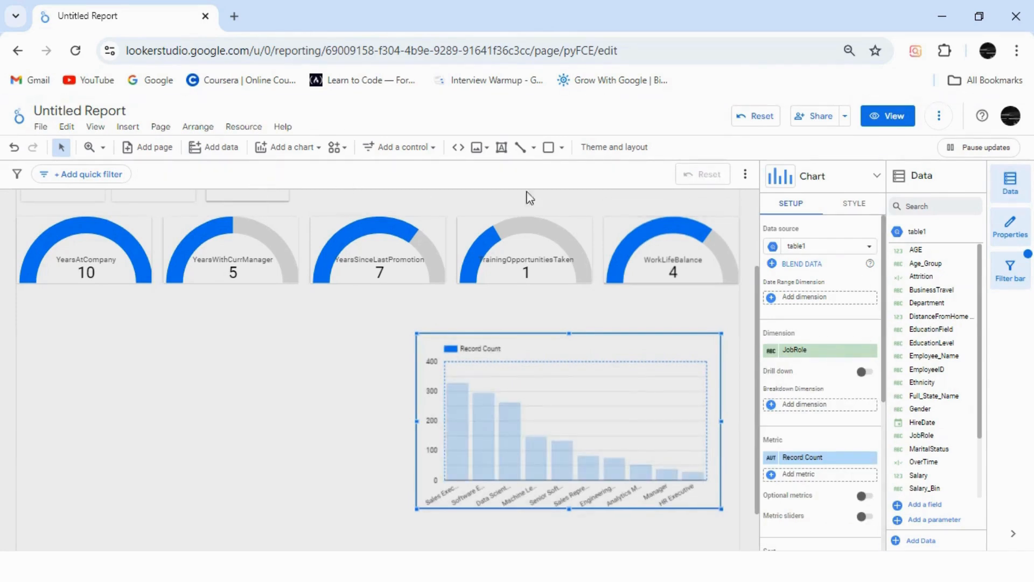
left_click(860, 204)
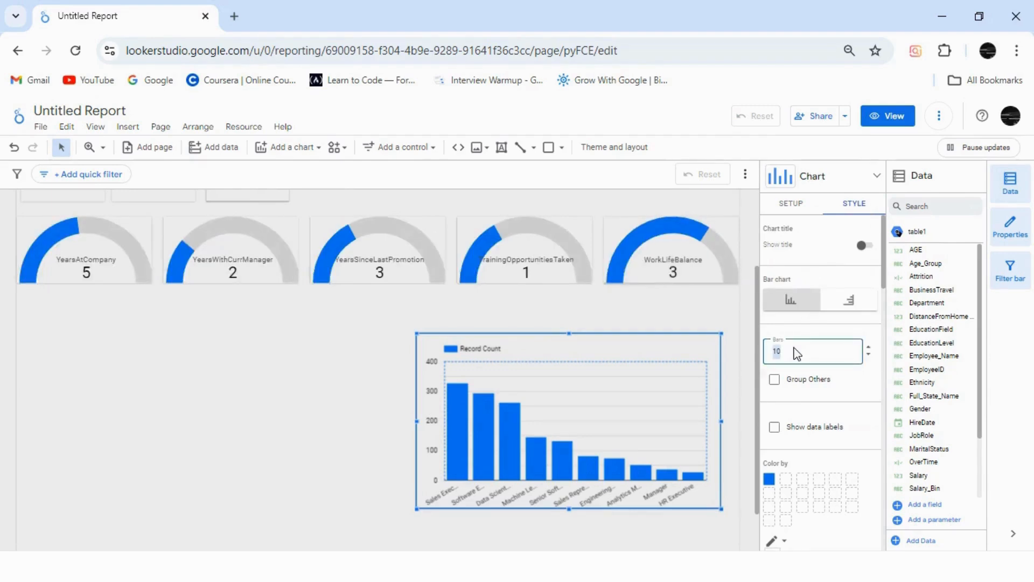
left_click(791, 205)
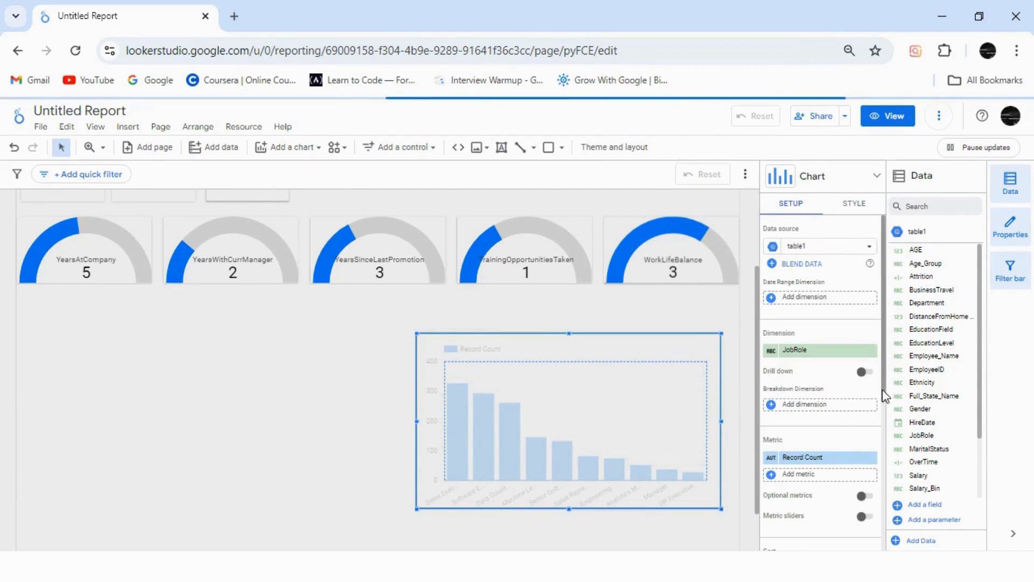
Step: Move the column chart to the canvas's right edge and widen it leftward to about two thirds of the canvas width
scroll(884, 447, "down", 2)
scroll(883, 458, "down", 4)
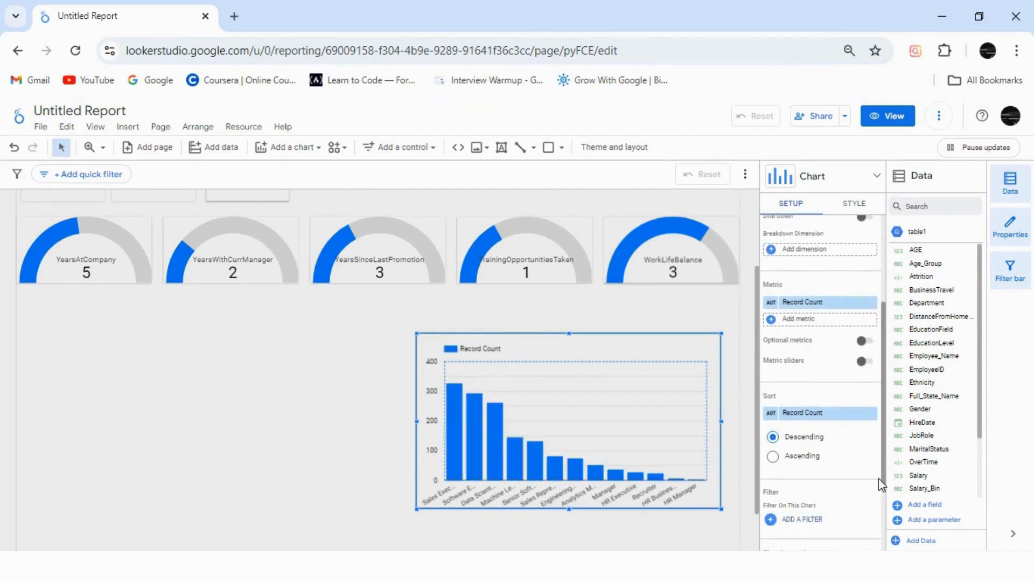
scroll(882, 391, "up", 6)
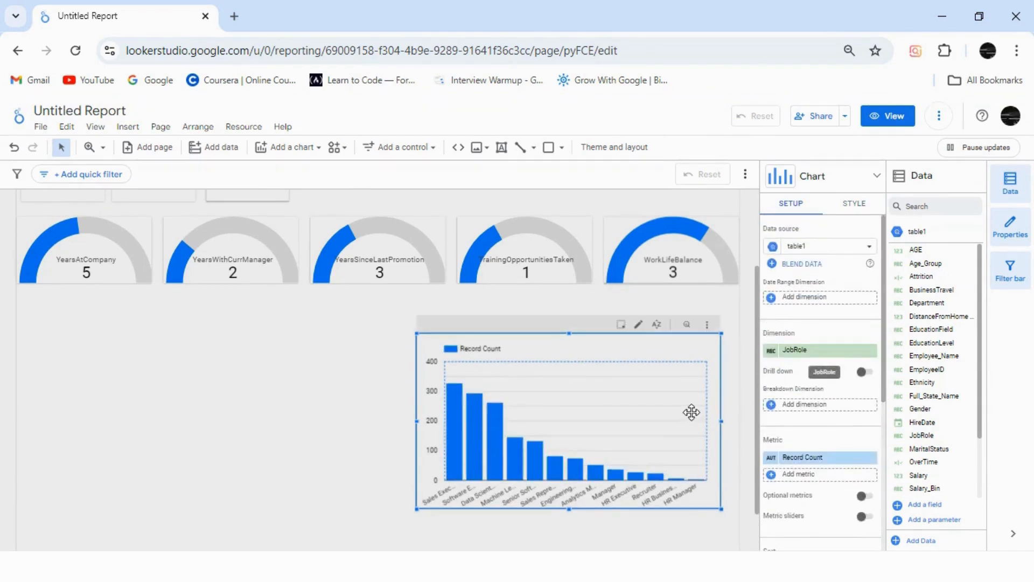
left_click_drag(699, 427, 709, 423)
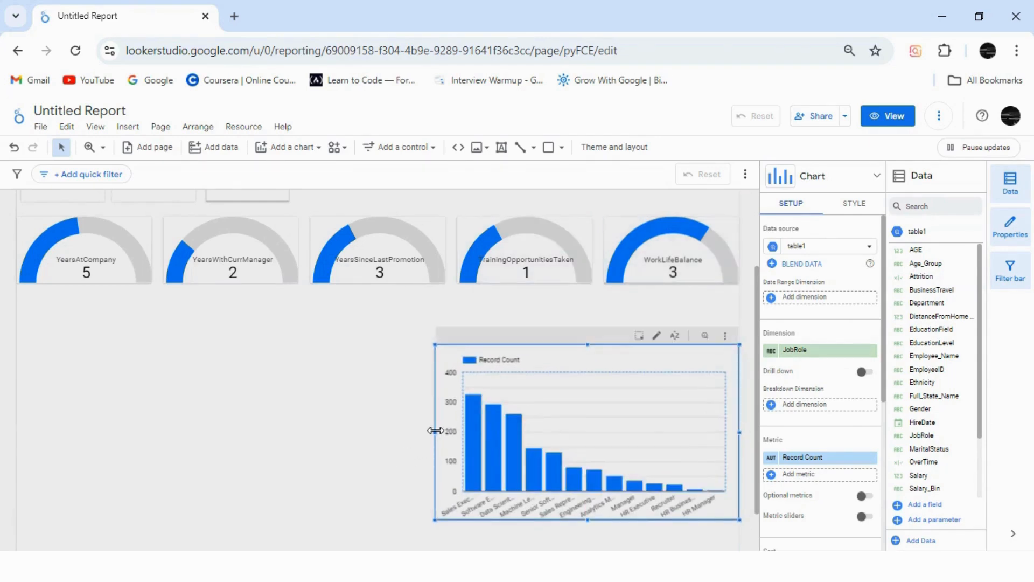
left_click_drag(436, 430, 226, 403)
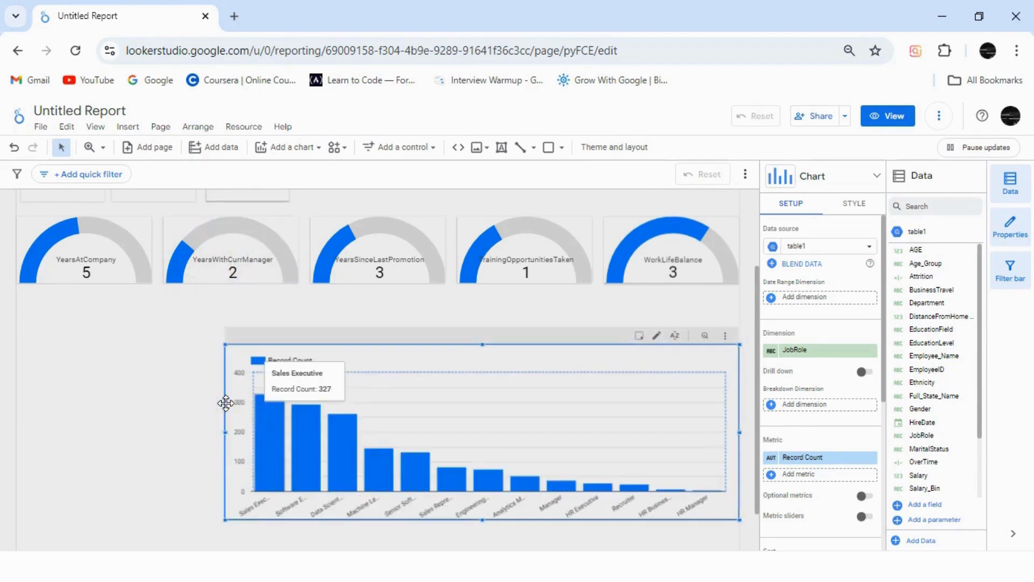
Step: Add a doughnut chart in the empty space beside the column chart and clear the JobRole cross-filter
left_click(298, 152)
left_click(303, 357)
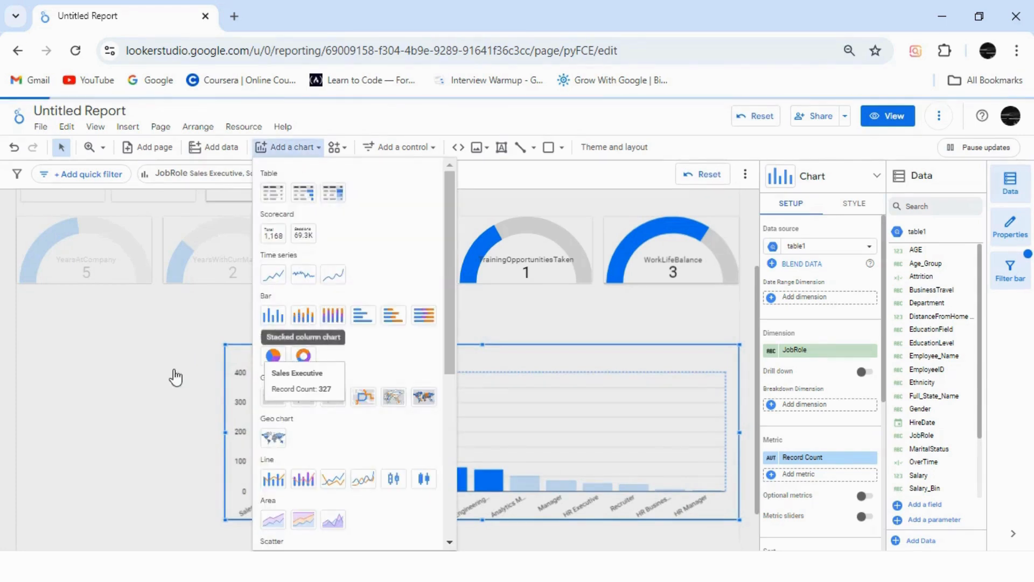
key("Escape")
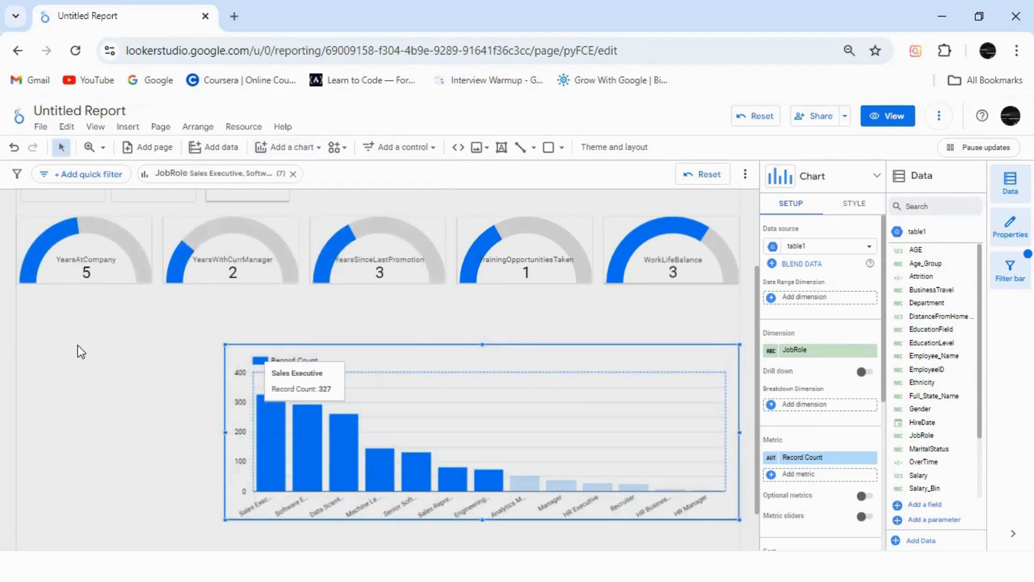
left_click(293, 174)
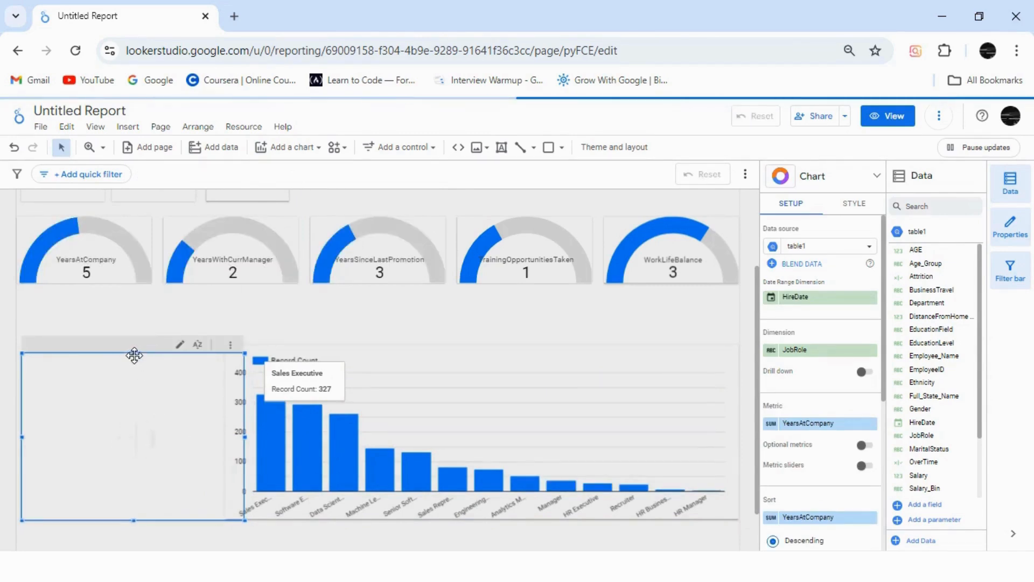
left_click_drag(133, 349, 133, 354)
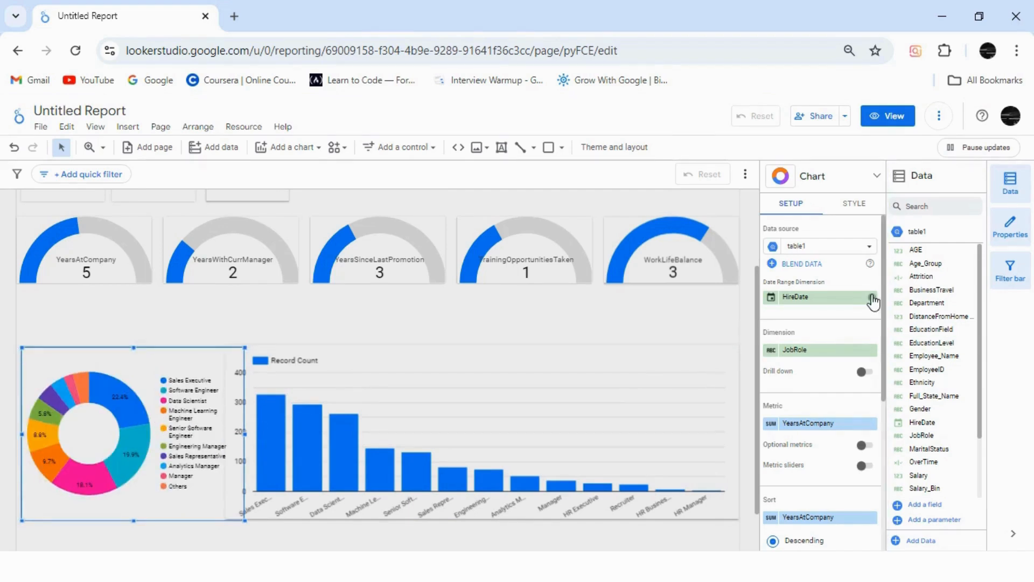
Step: Remove HireDate as the doughnut chart's date range dimension and set its dimension to Department
left_click(873, 297)
left_click(839, 350)
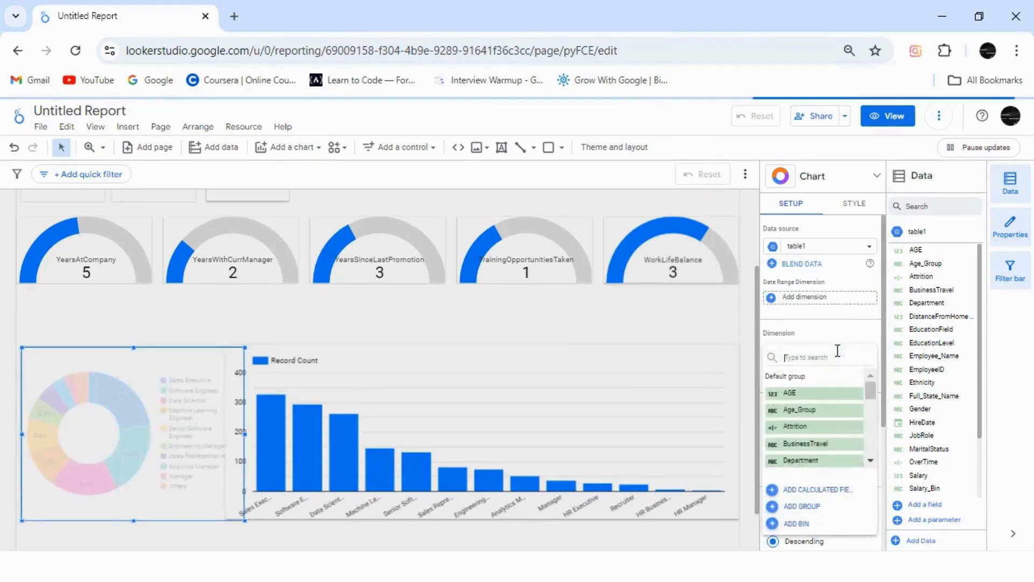
type("depa")
left_click(811, 393)
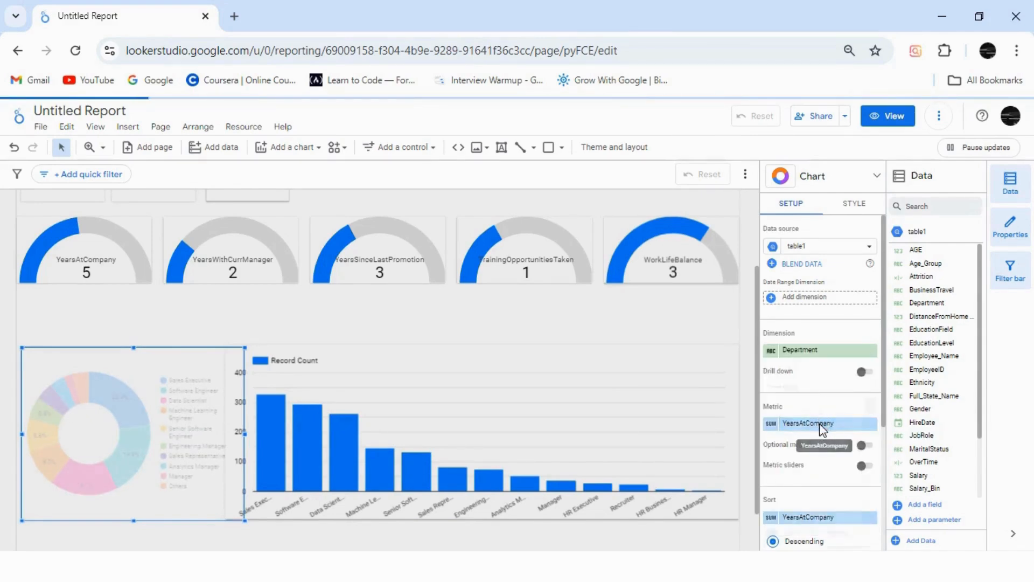
Step: Replace the doughnut chart's YearsAtCompany metric with Record Count and narrow the chart so it clears the column chart
left_click(820, 425)
type("recor")
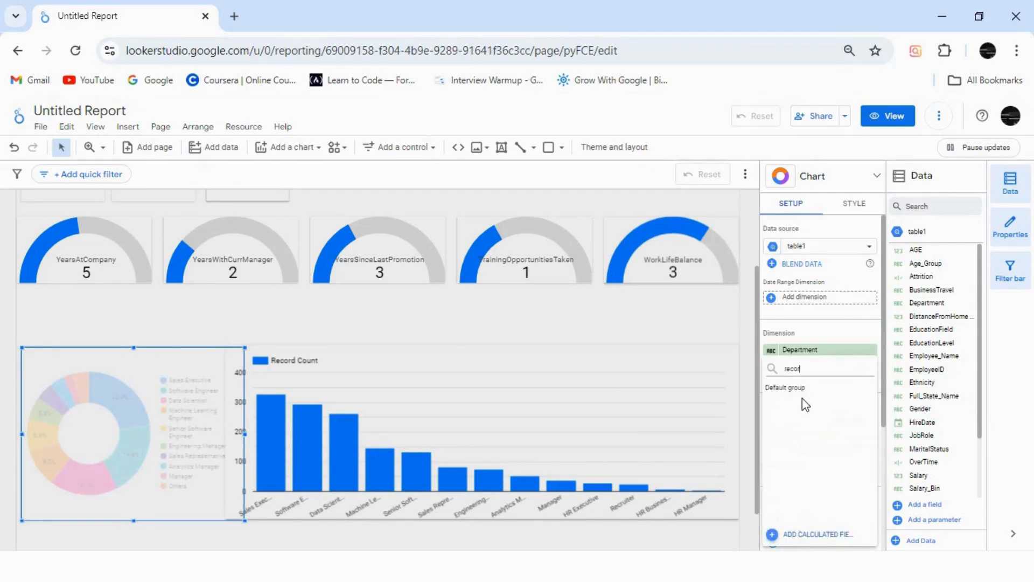
key("BackSpace")
left_click(805, 404)
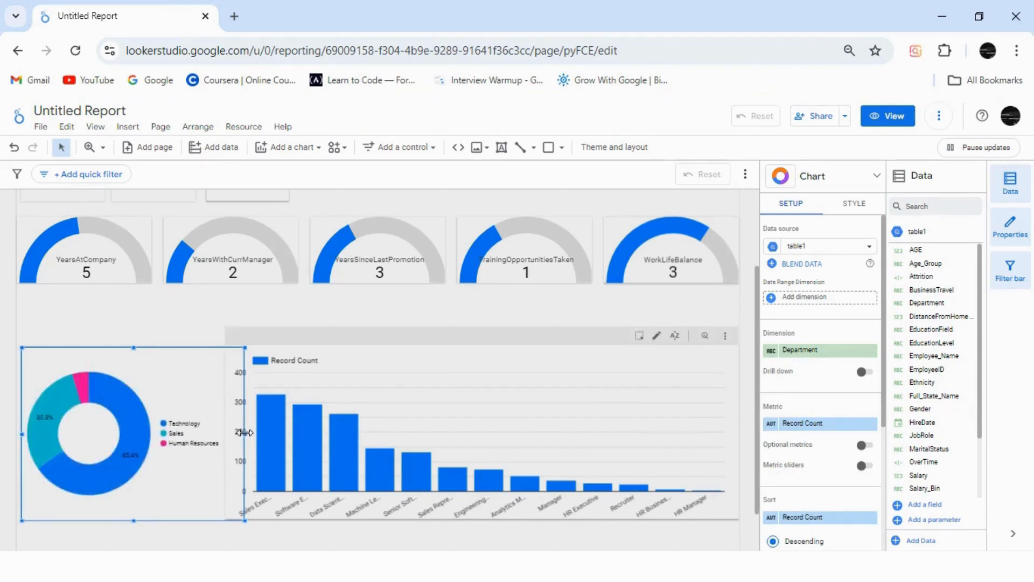
left_click_drag(245, 434, 212, 428)
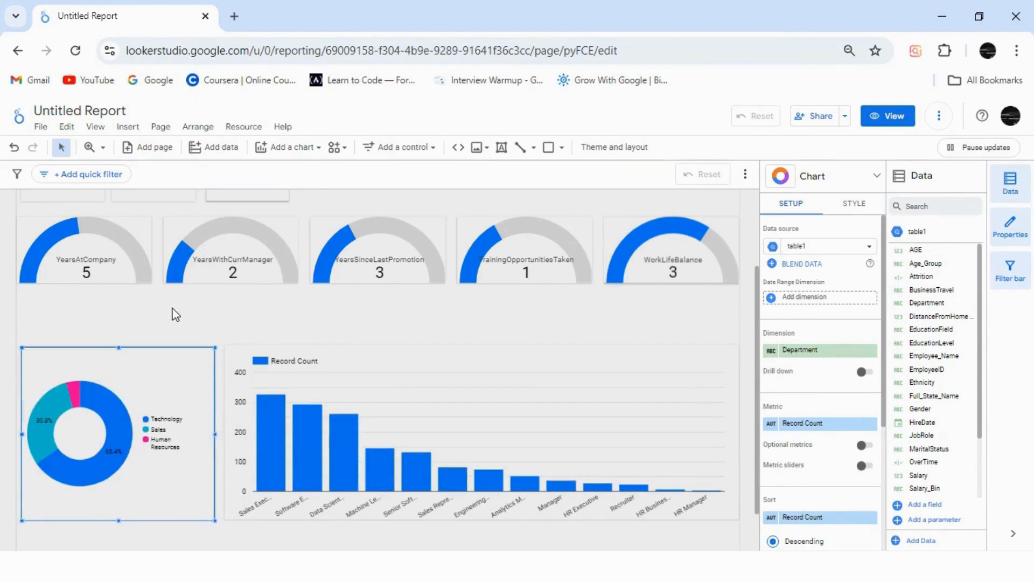
left_click(172, 315)
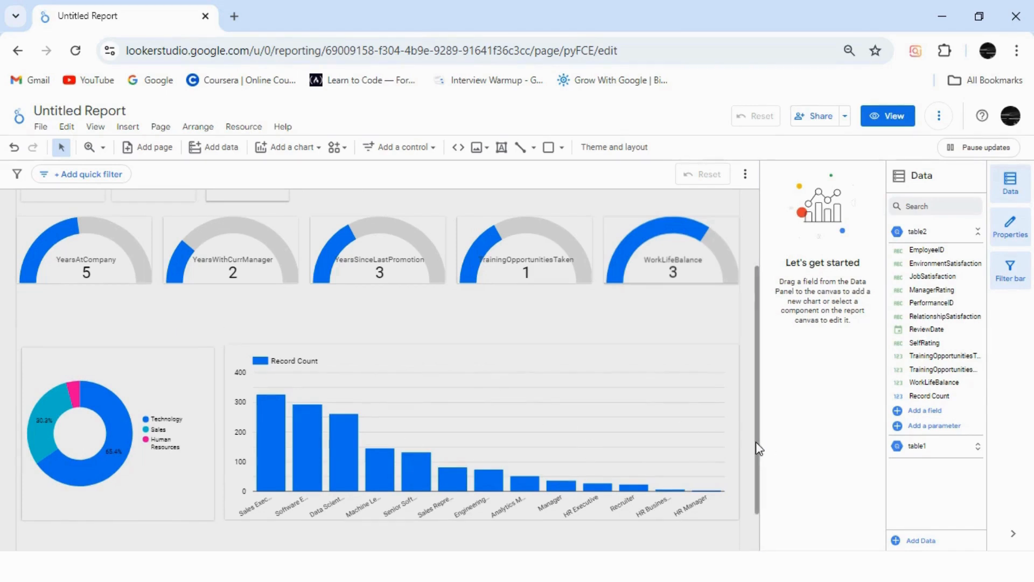
Step: Widen the report title's text box to the gauge row's width and place a duplicate between the gauges and the charts
left_click_drag(759, 452, 759, 340)
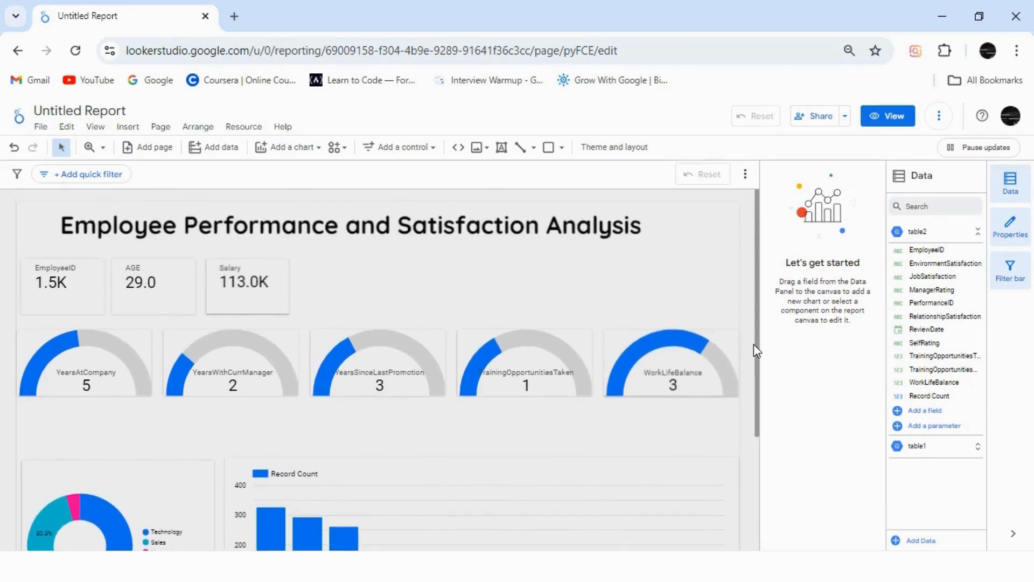
left_click(655, 225)
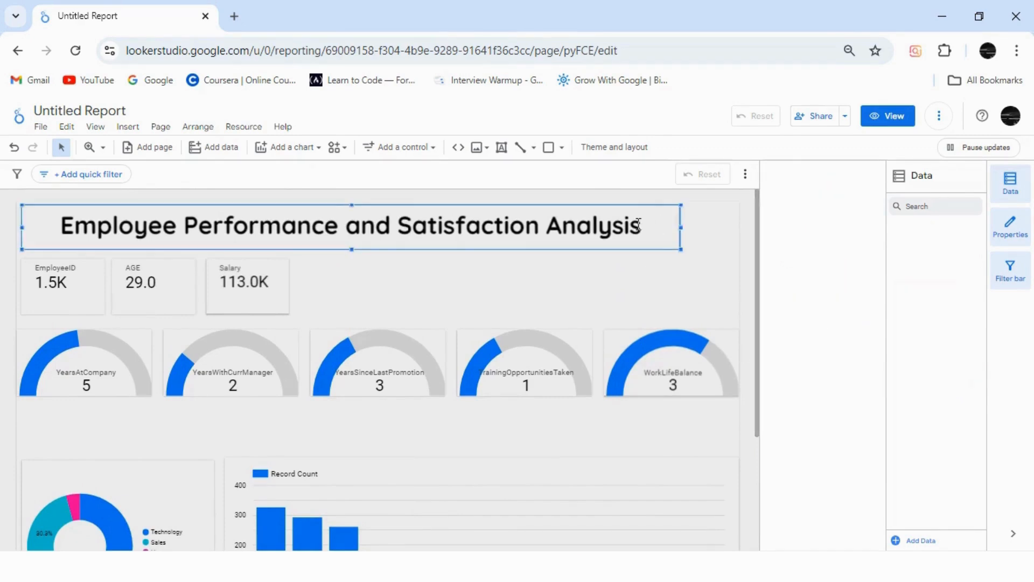
left_click_drag(681, 230, 740, 227)
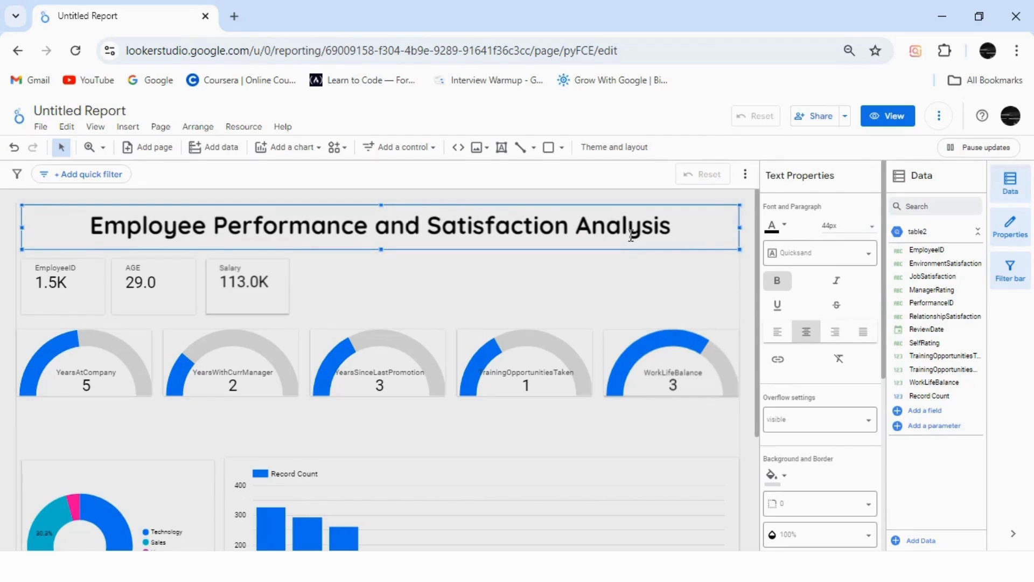
left_click_drag(387, 244, 398, 255)
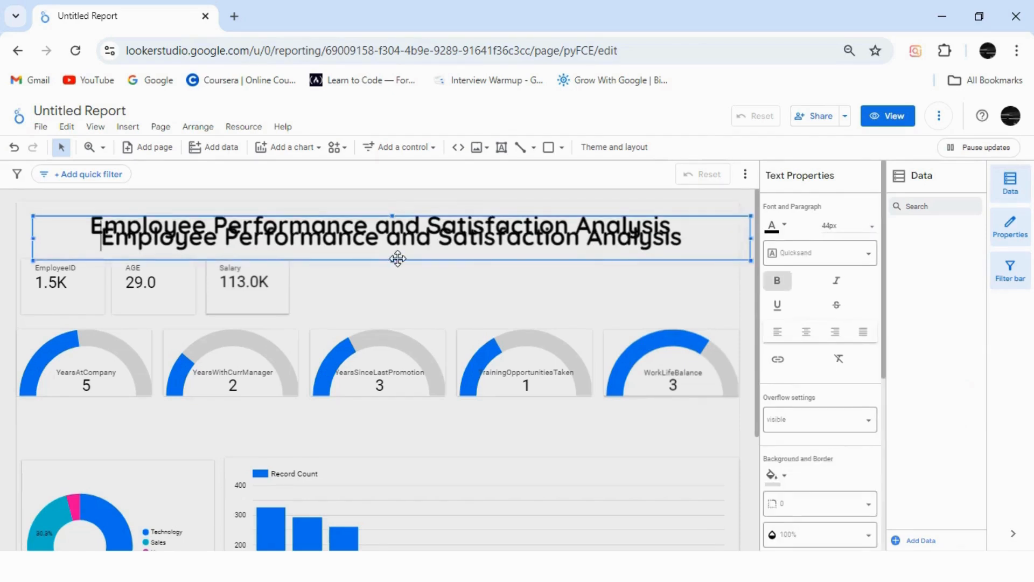
left_click_drag(347, 469, 467, 418)
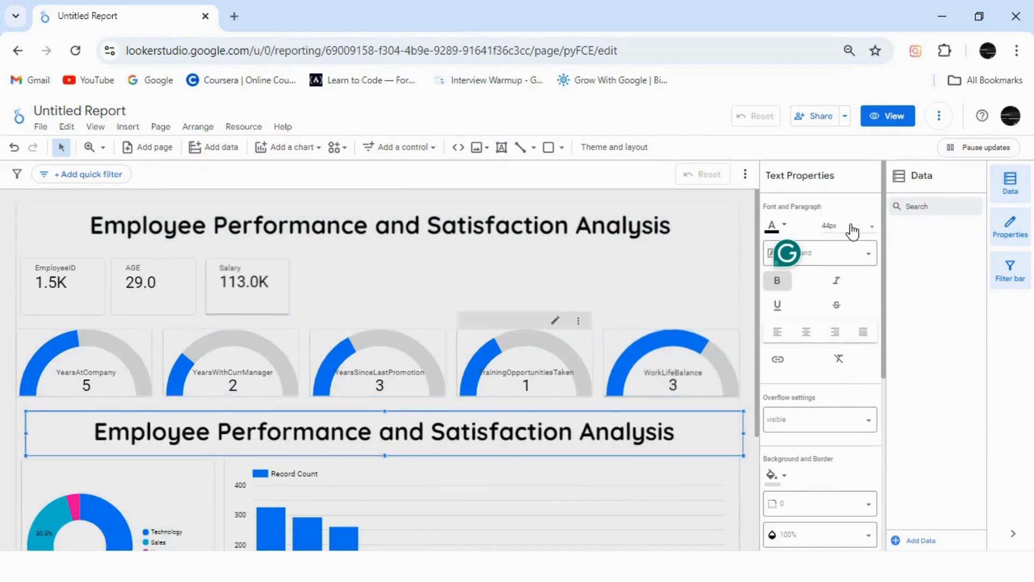
Step: Try to set the duplicated title's font size to 20px
left_click(852, 232)
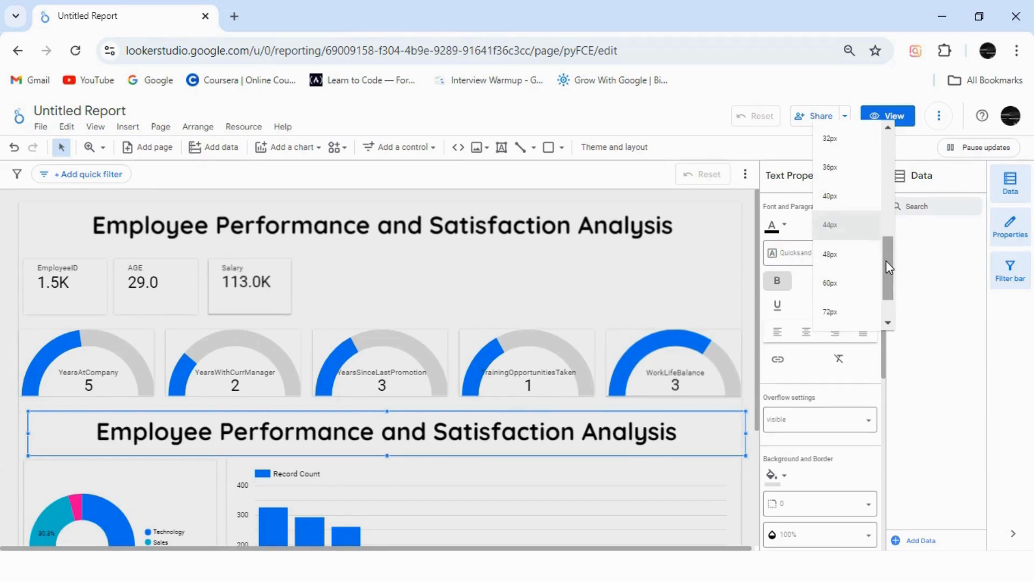
left_click_drag(886, 262, 891, 206)
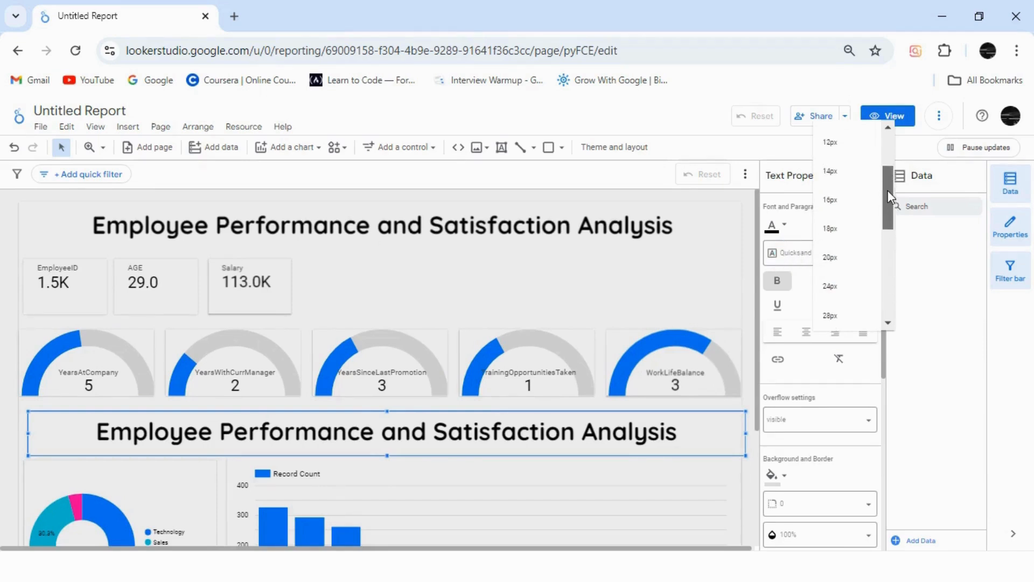
left_click(845, 268)
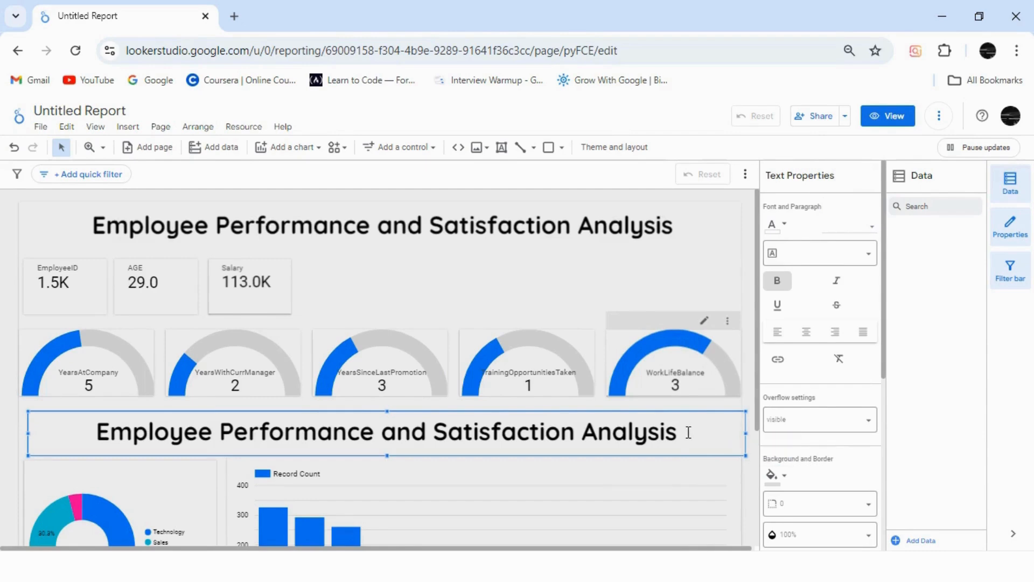
Step: Set the duplicated title's whole text to 30px and reduce the height of its text box
left_click_drag(678, 431, 94, 434)
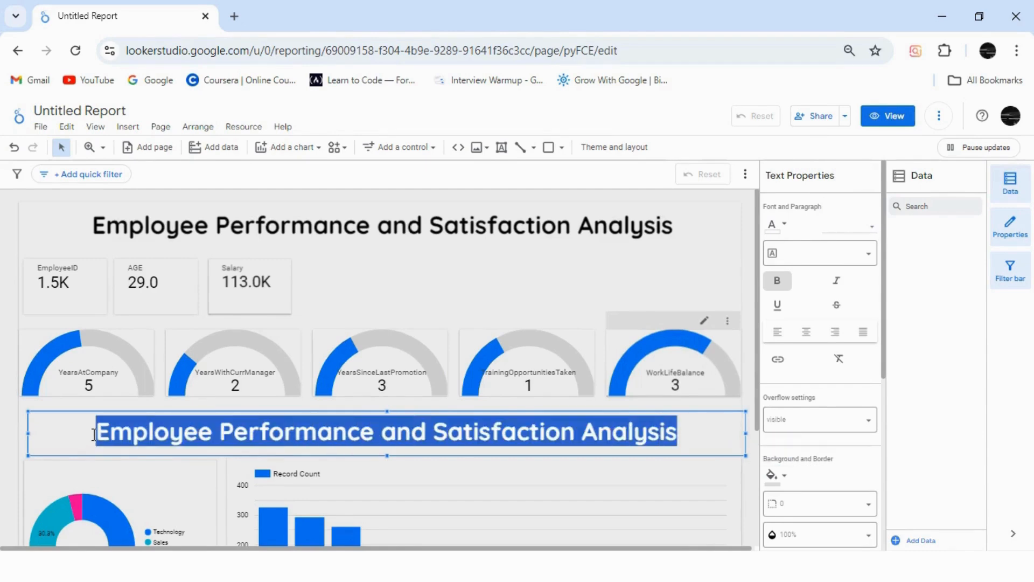
left_click(856, 232)
left_click_drag(888, 283, 887, 322)
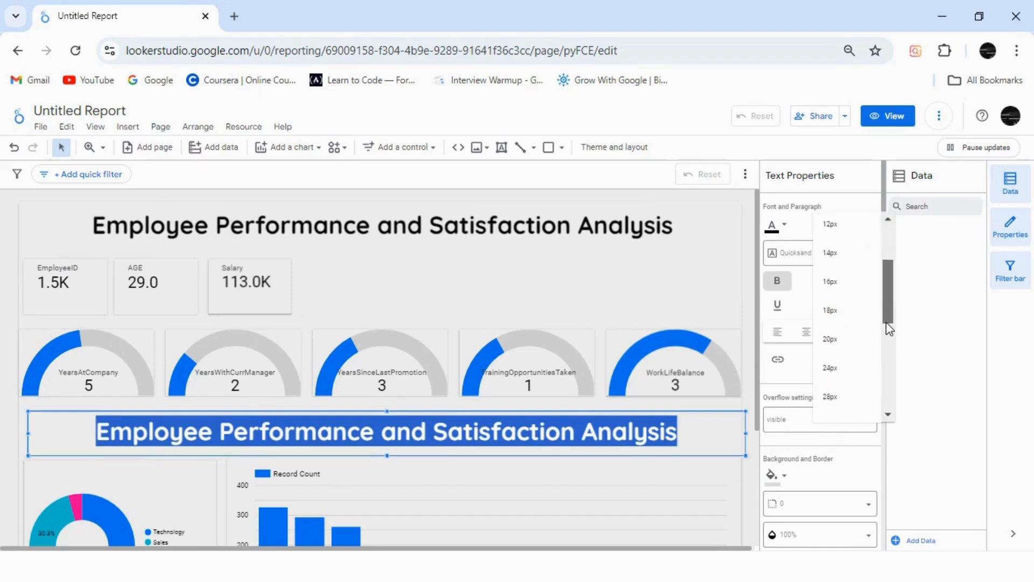
left_click(830, 319)
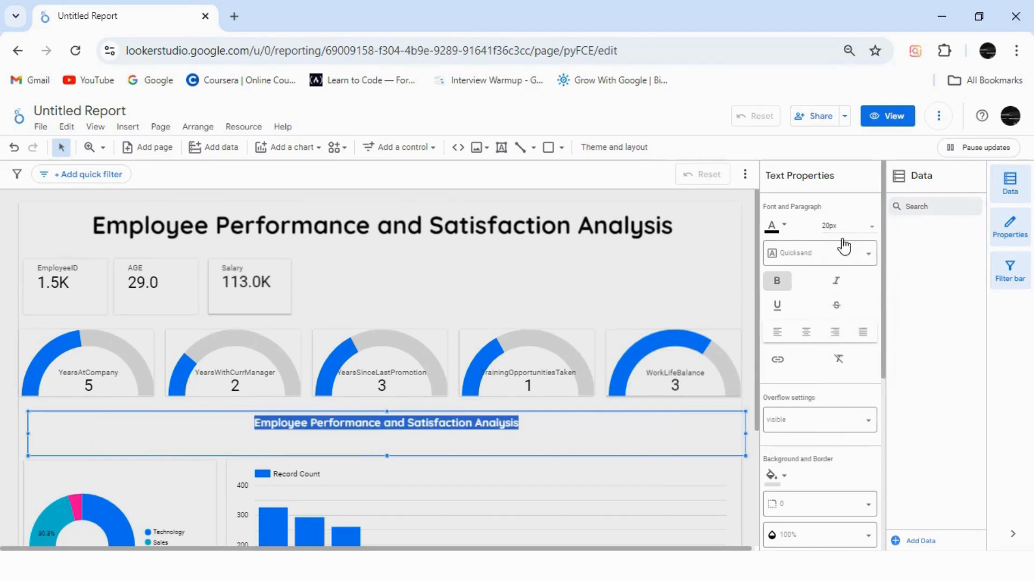
left_click(867, 227)
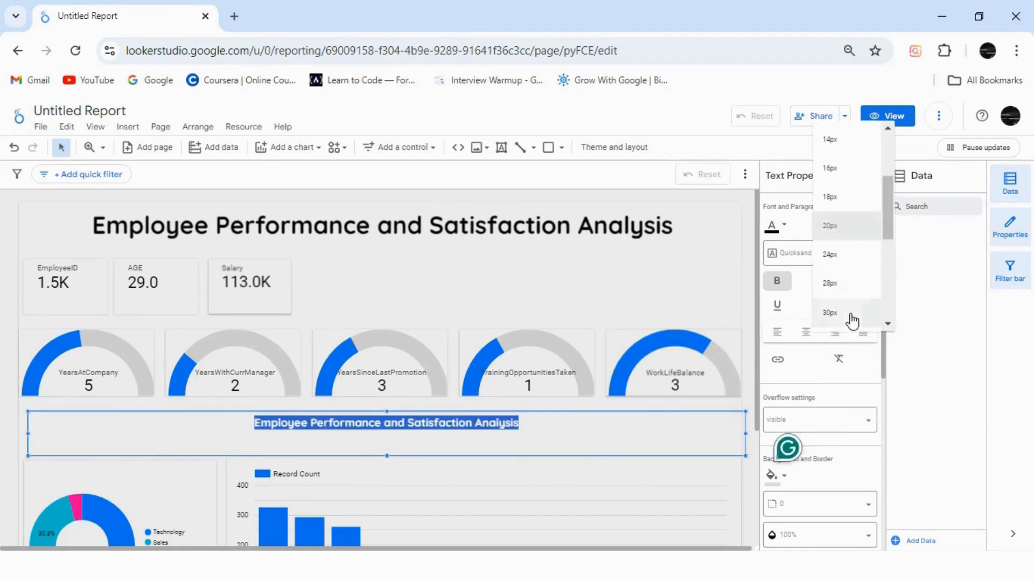
left_click(831, 313)
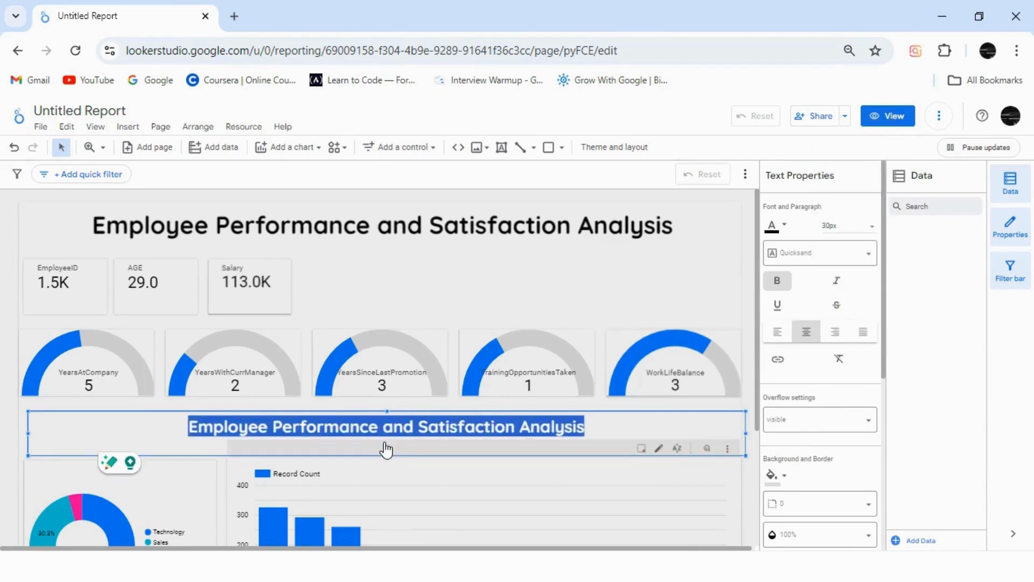
left_click_drag(387, 456, 386, 444)
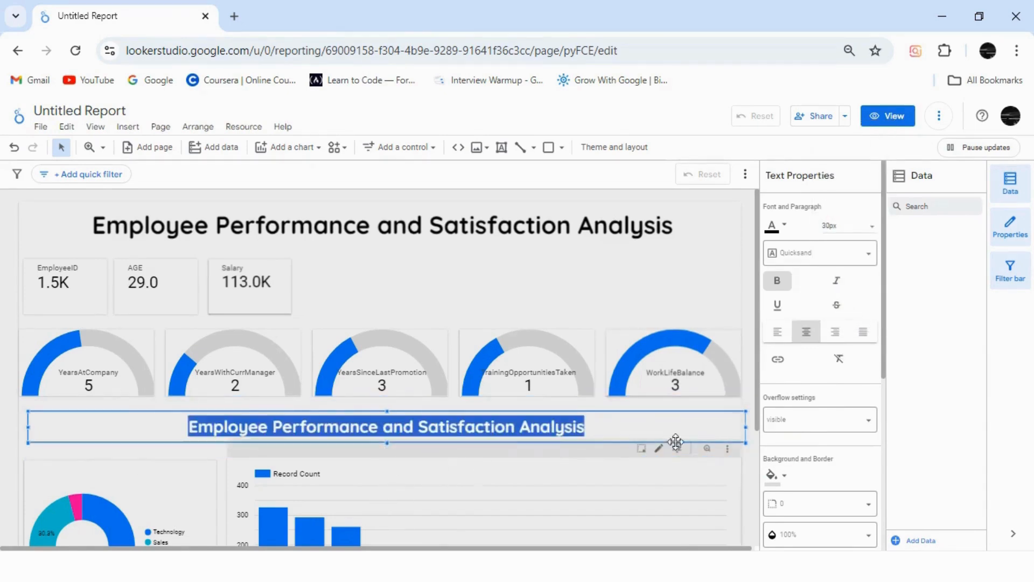
Step: Move the doughnut and column charts slightly down to leave space beneath the duplicated title
left_click_drag(758, 404, 752, 490)
left_click(15, 401)
left_click_drag(260, 410, 420, 408)
left_click_drag(360, 323, 359, 323)
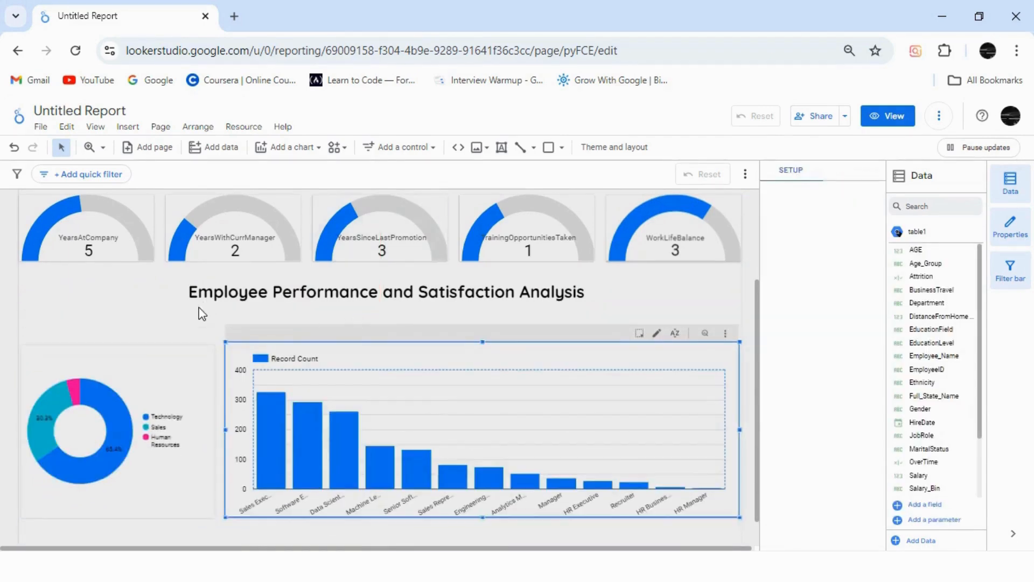